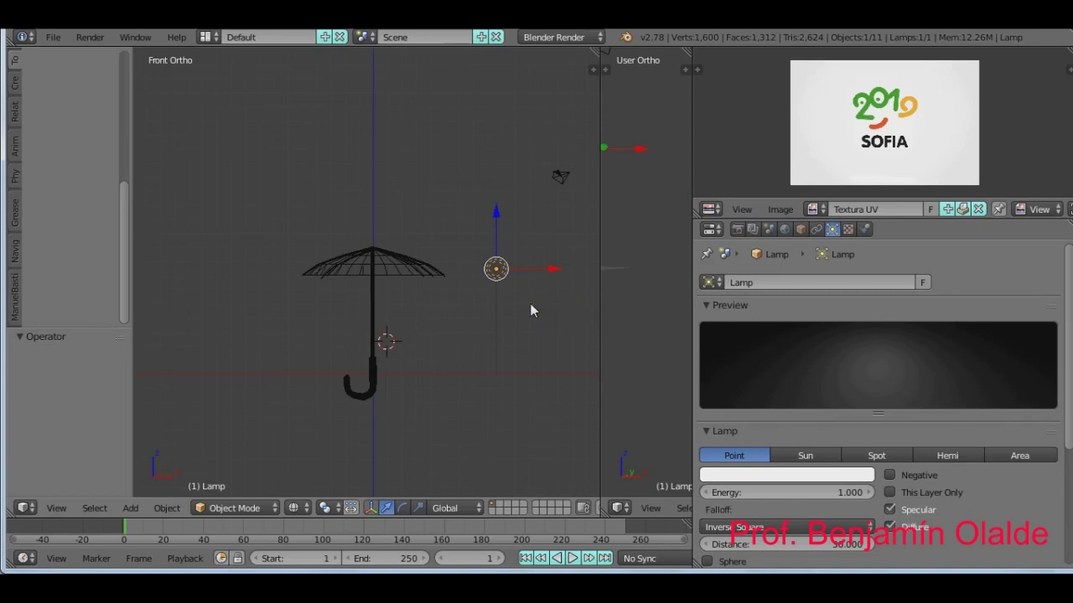
Deselect everything and turn the UV/Image editor area into a 3D View.
key("a")
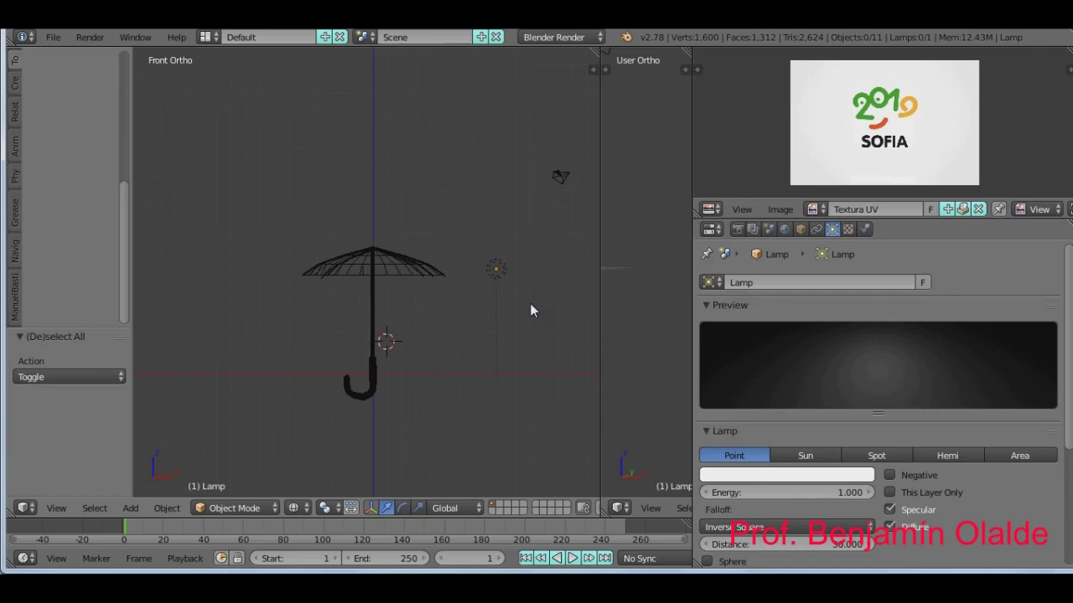
middle_click_drag(491, 364, 485, 341, "shift")
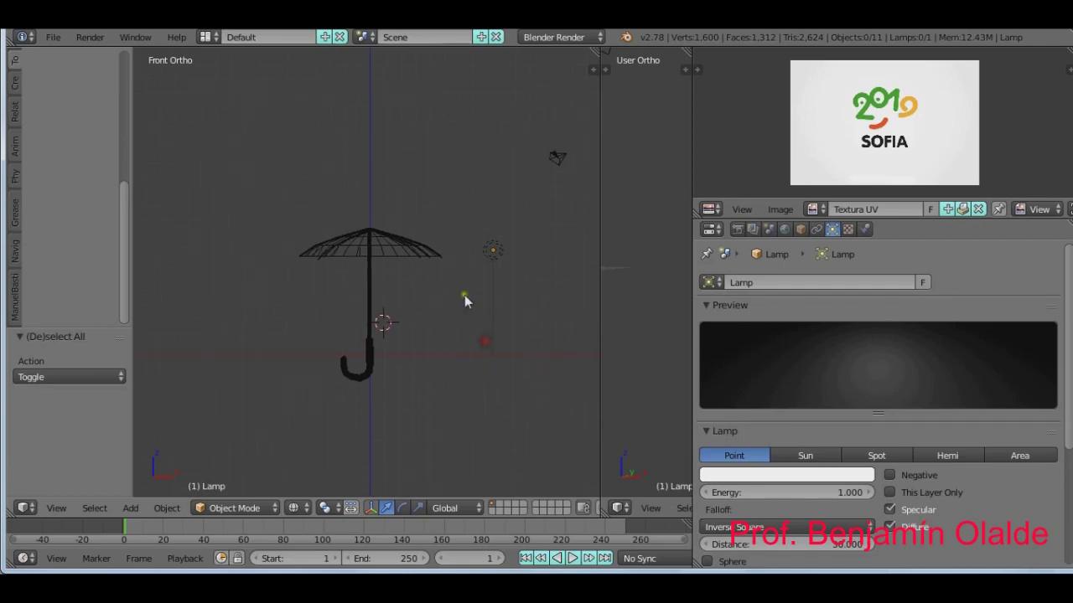
scroll(465, 295, "up", 1)
scroll(465, 306, "up", 1)
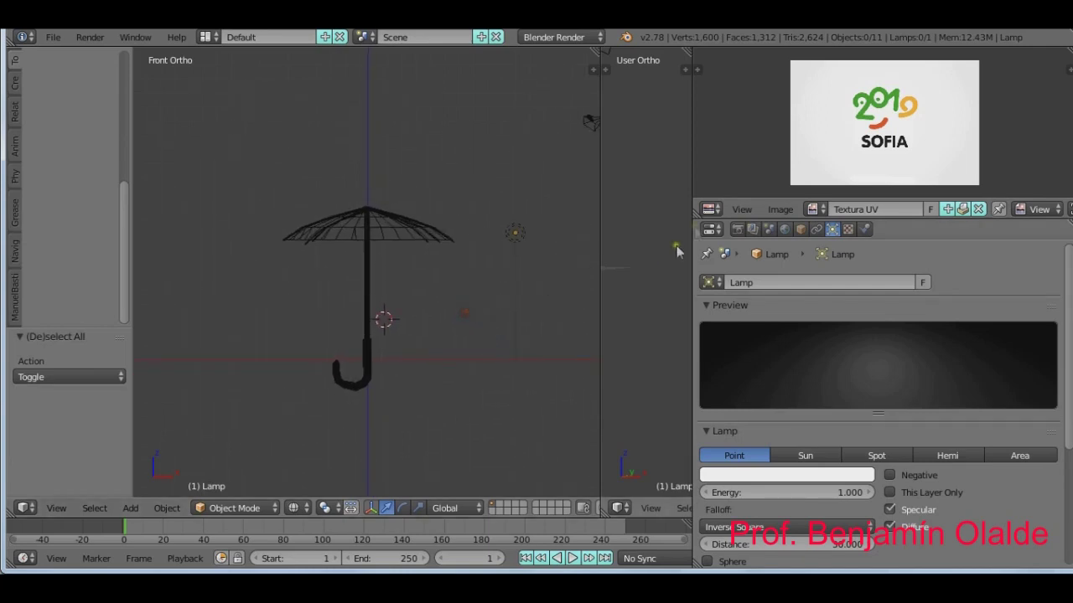
left_click(712, 209)
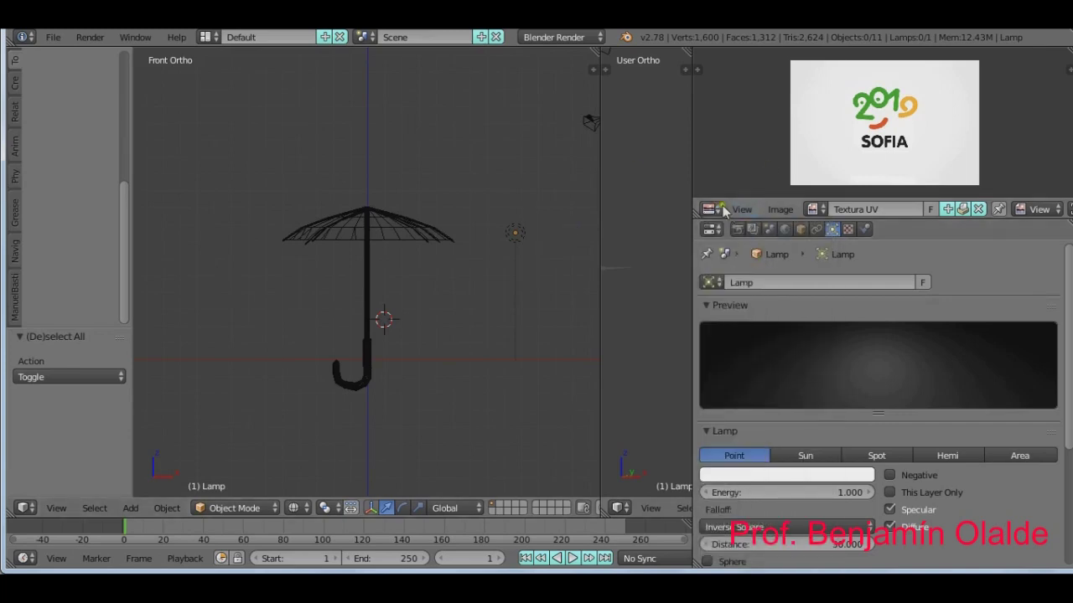
left_click(713, 209)
left_click(727, 225)
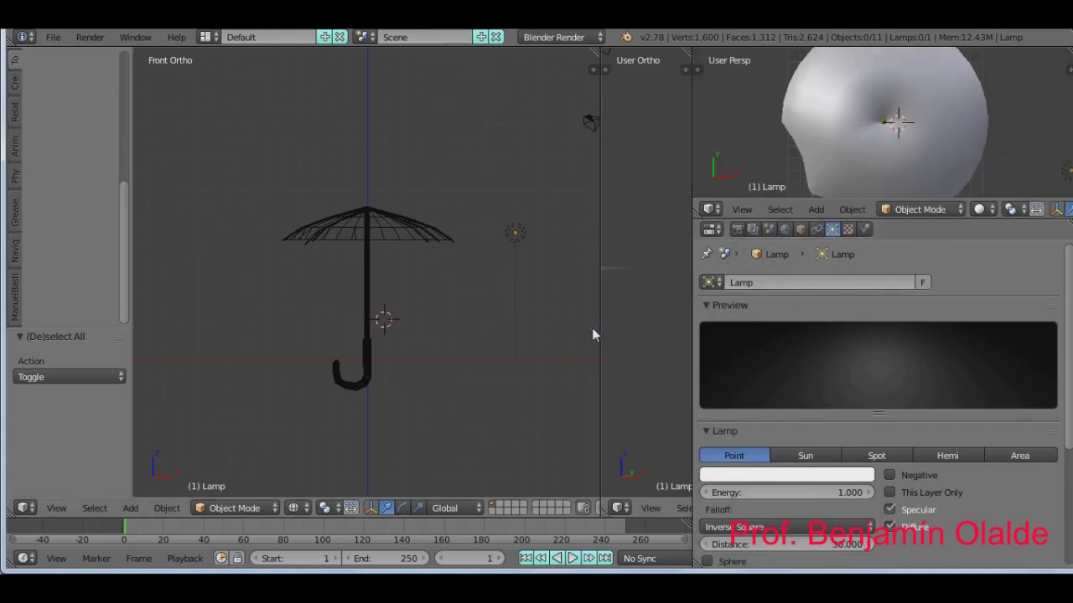
Place the 3D cursor on the umbrella shaft just above the curved handle.
left_click(366, 358)
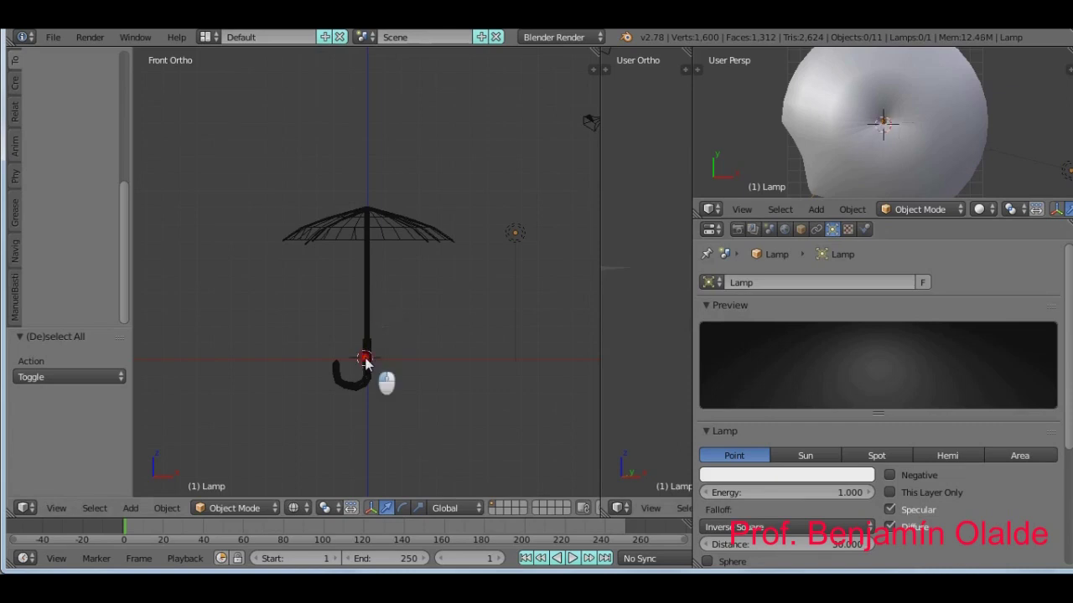
left_click(884, 123)
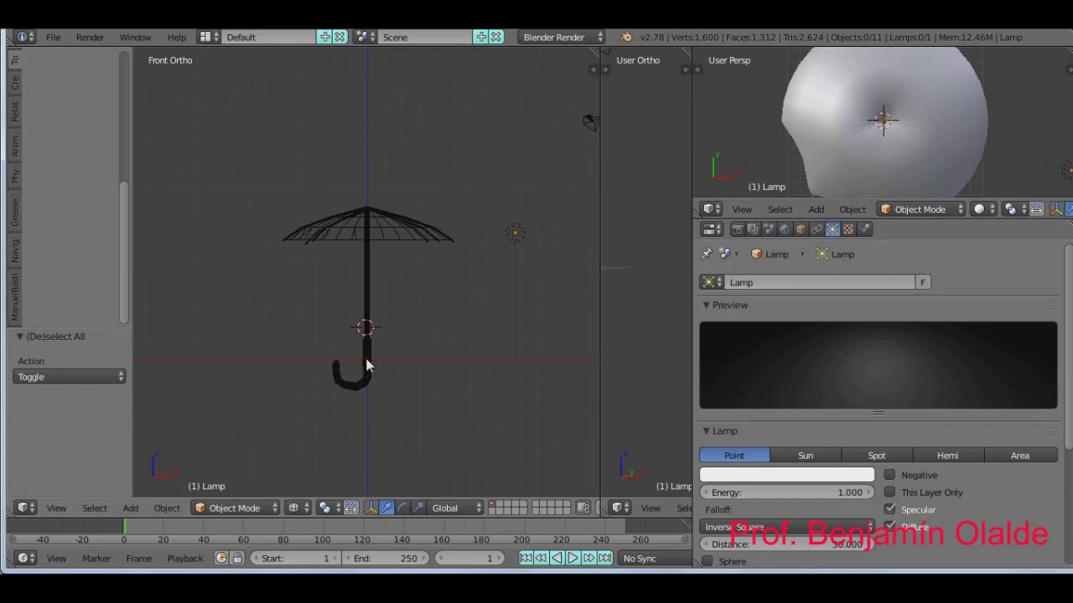
key("space")
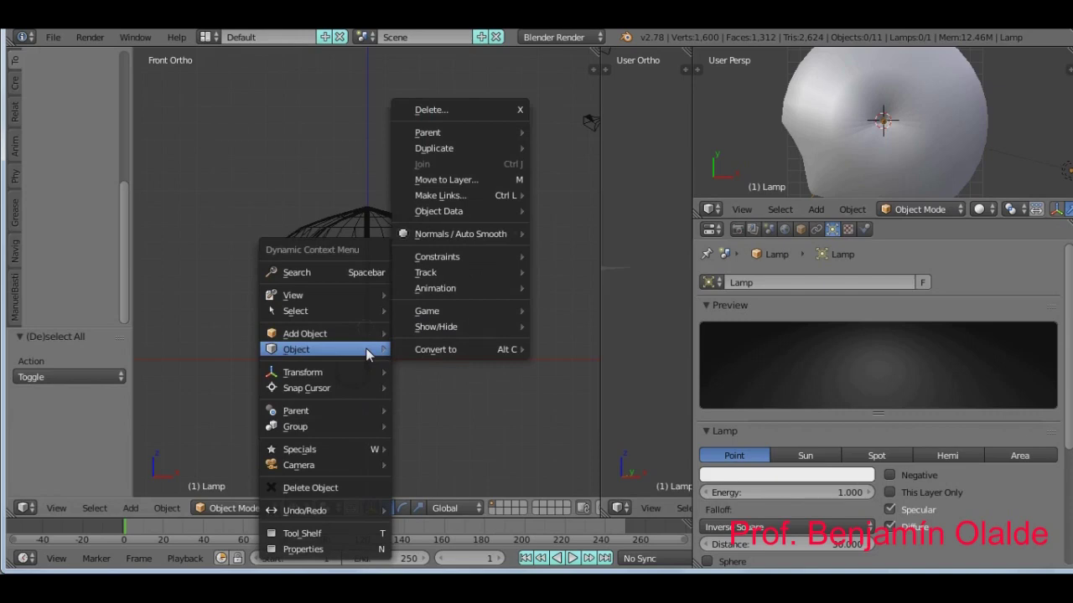
mouse_move(324, 333)
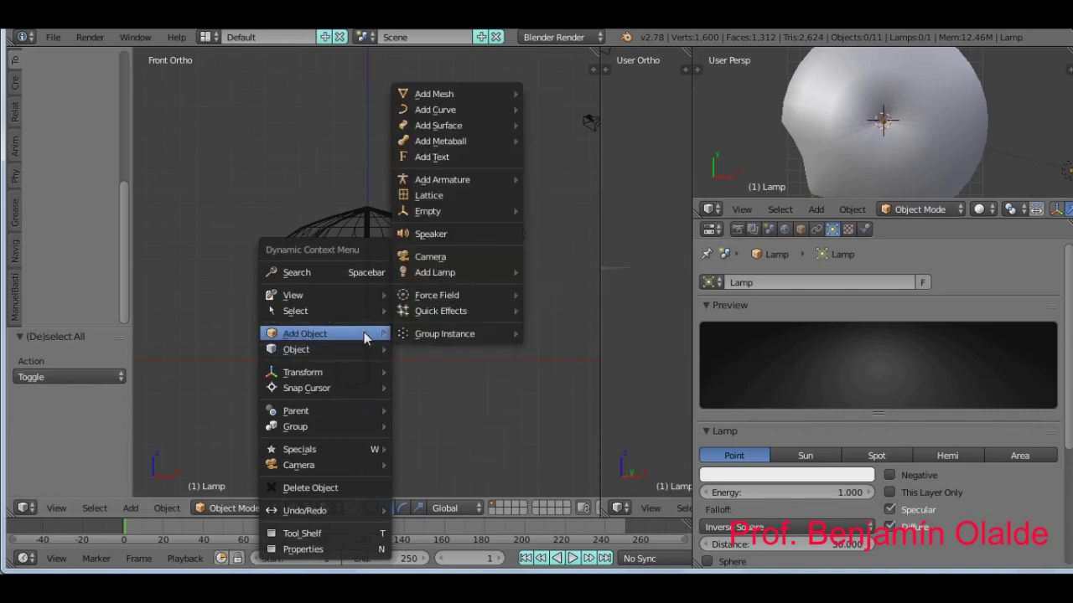
mouse_move(442, 179)
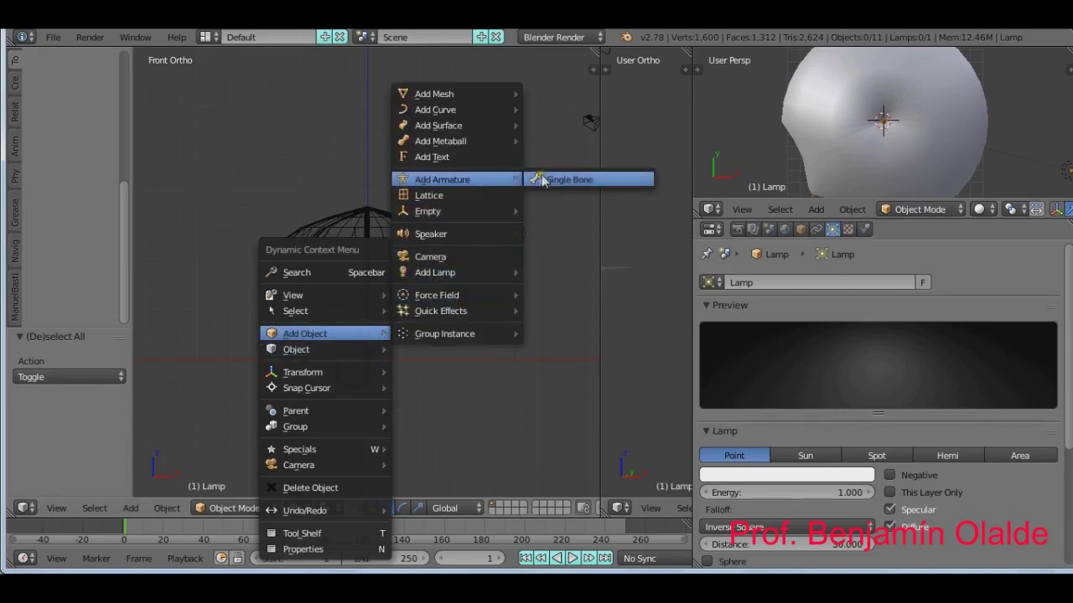
Add a single-bone armature and move it down into the umbrella handle.
left_click(571, 181)
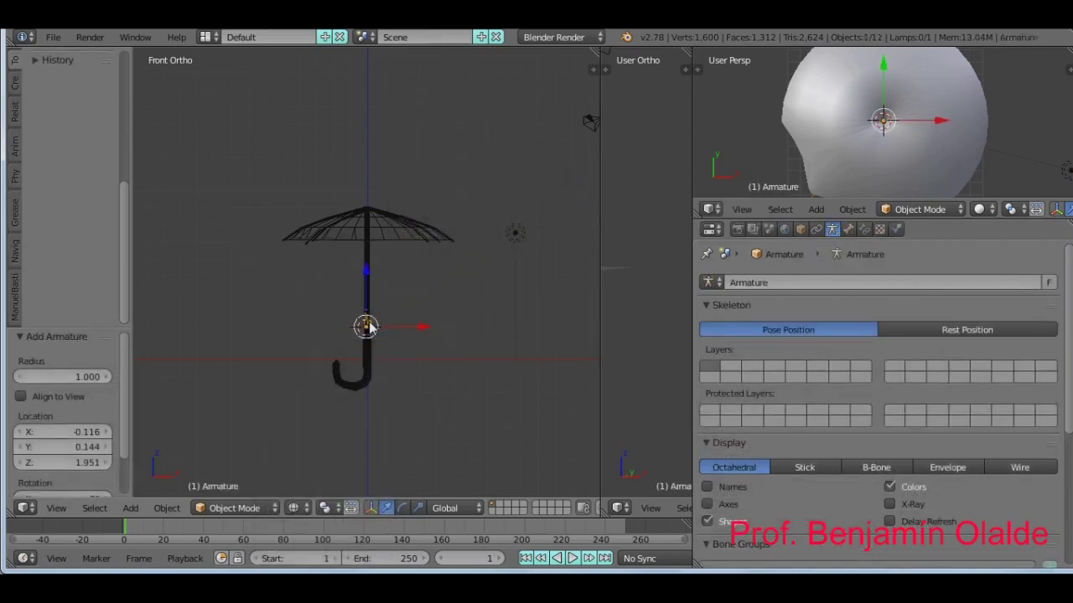
key("g")
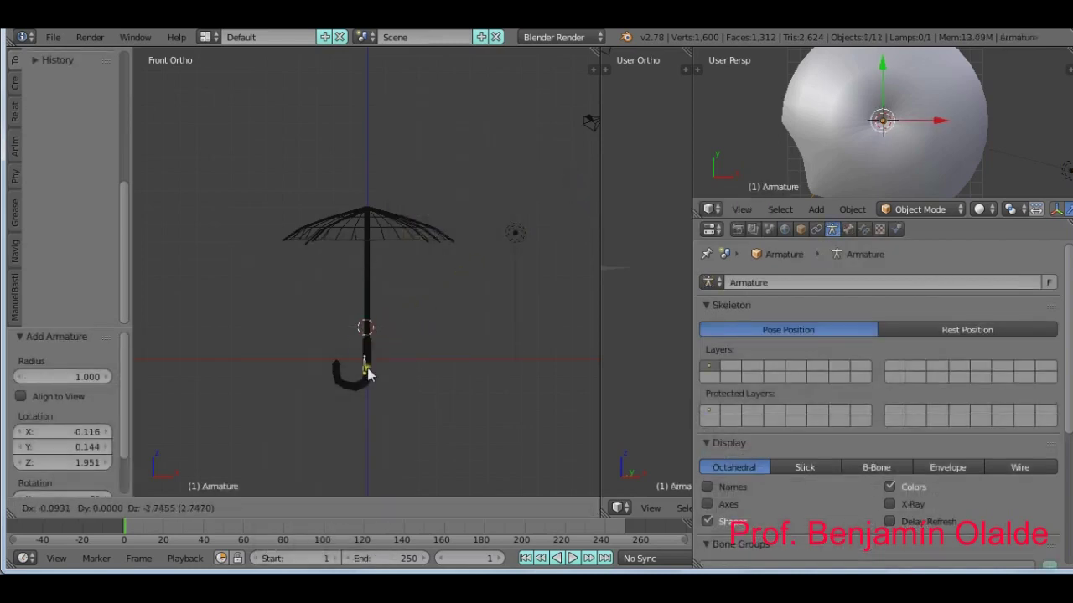
left_click(372, 373)
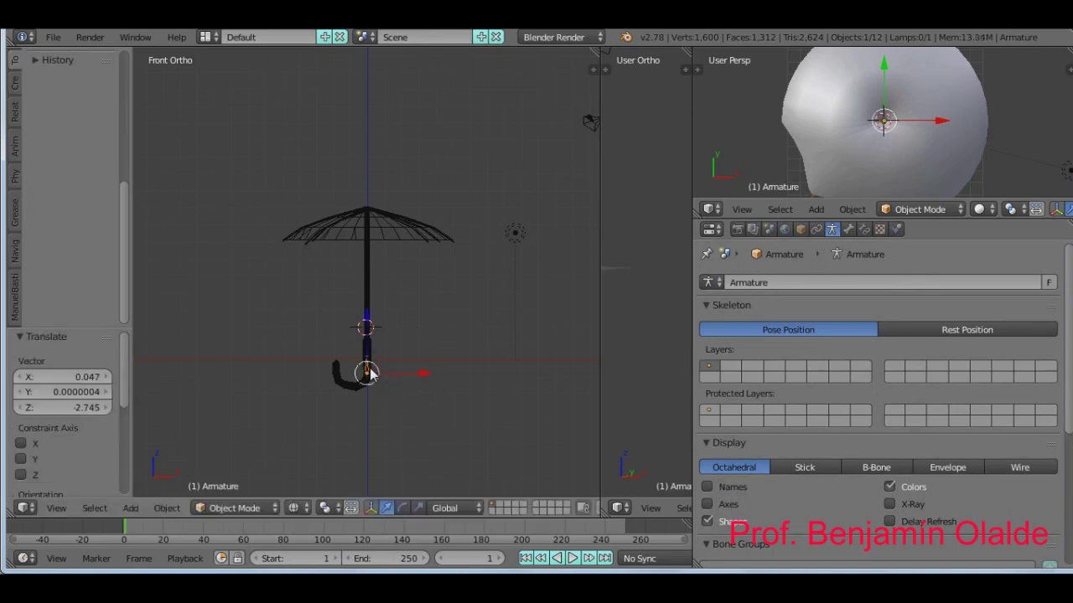
scroll(369, 368, "up", 3)
mouse_move(437, 438)
middle_mouse_down("shift")
mouse_move(447, 310)
mouse_move(436, 354)
middle_mouse_up("shift")
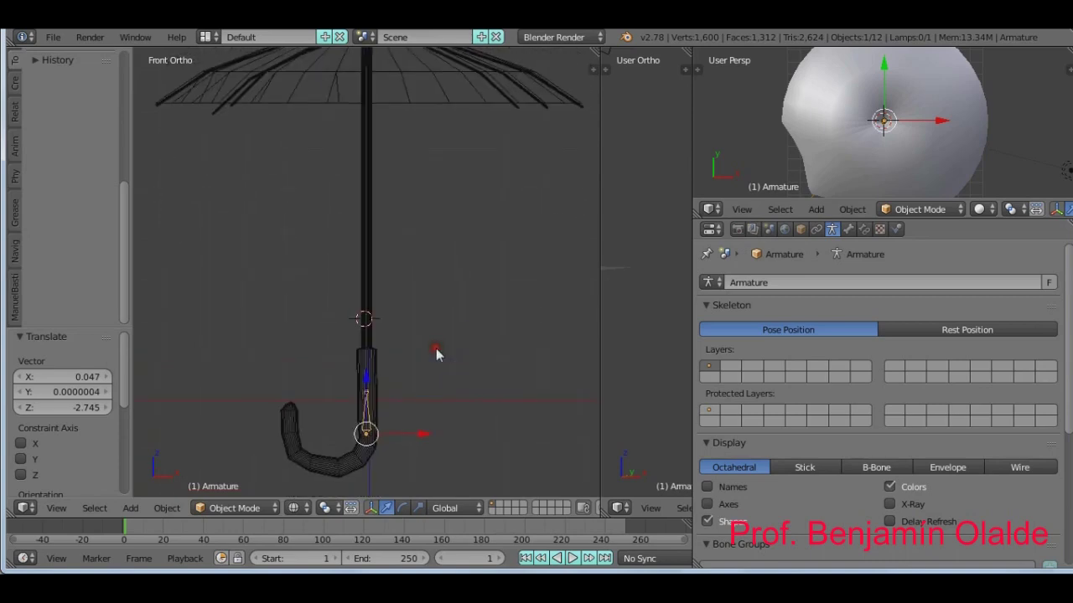
key("z")
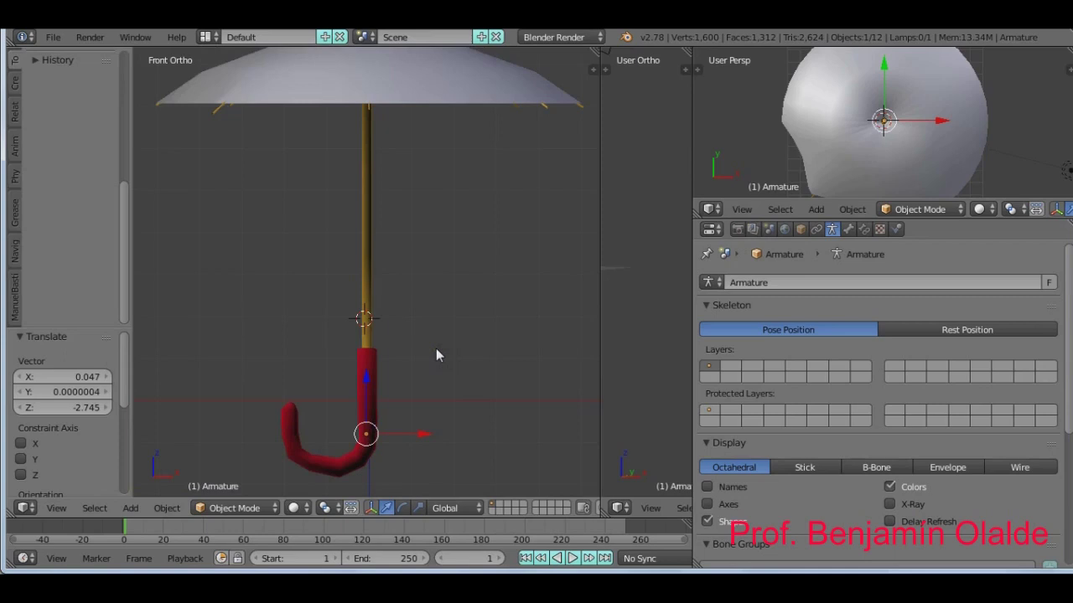
key("z")
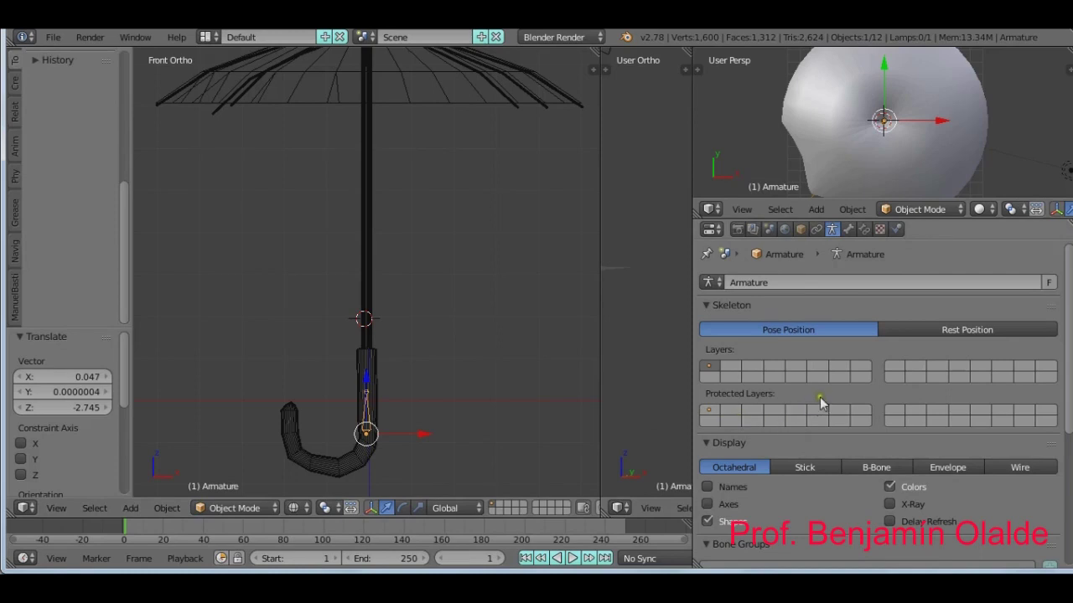
Turn on bone Names and X-Ray, then reposition the bone to X -0.019, Z -0.094.
left_click(706, 489)
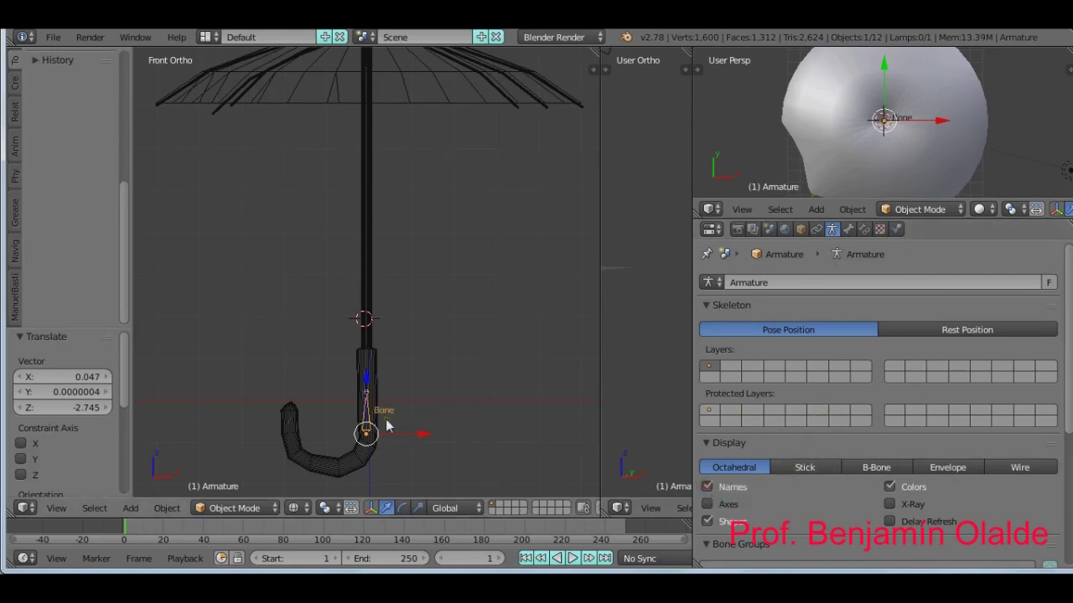
left_click(889, 487)
left_click(890, 503)
key("z")
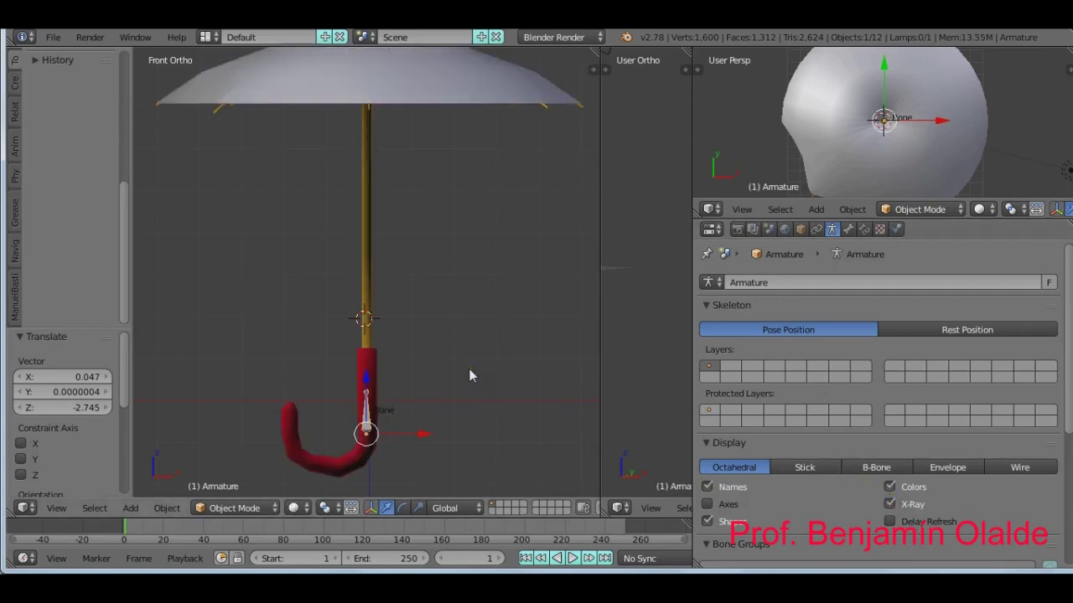
key("z")
key("z")
key("z")
key("z")
key("z")
key("z")
key("z")
key("z")
key("z")
key("z")
middle_click_drag(444, 358, 443, 374, "shift")
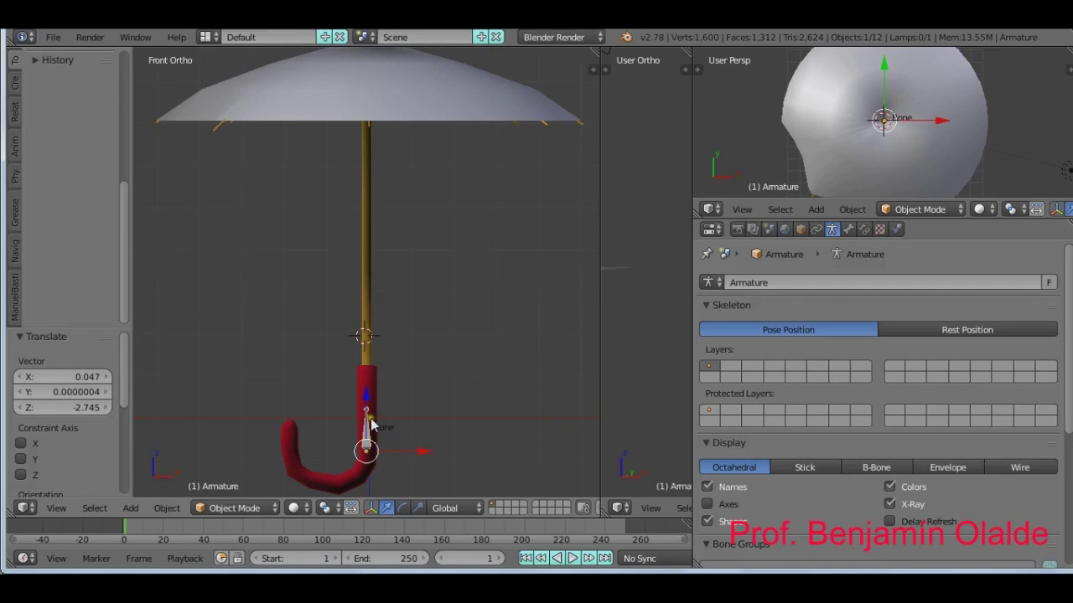
key("g")
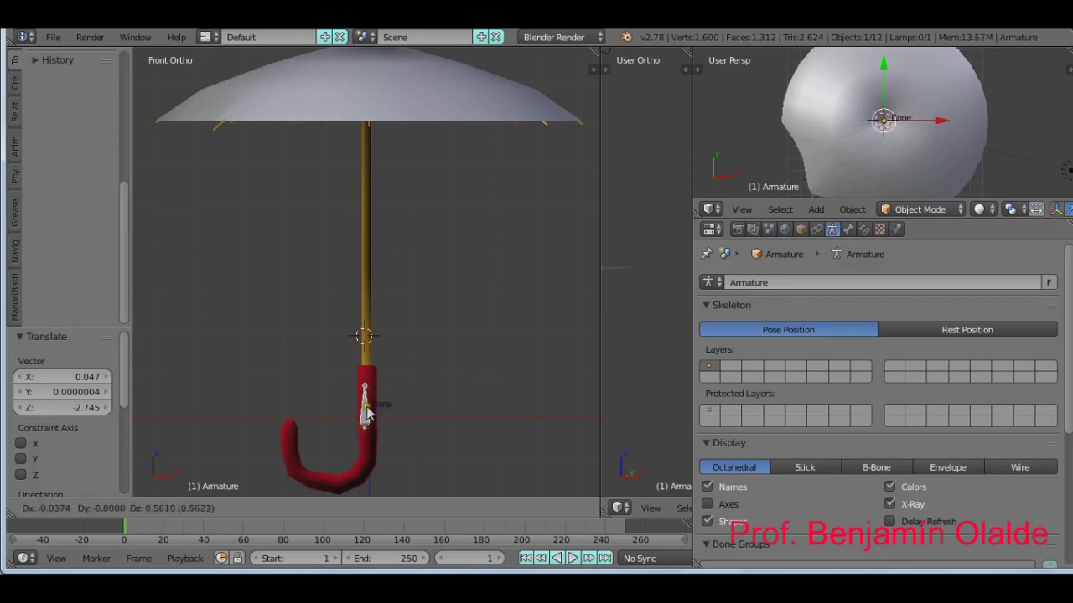
left_click(368, 434)
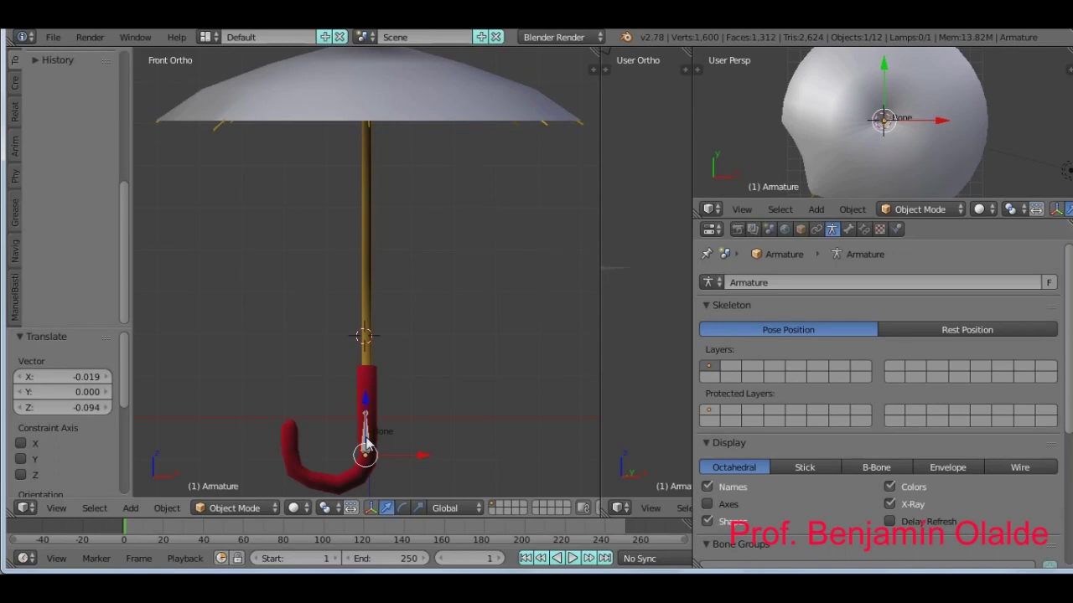
In Edit Mode, lengthen the first bone and extrude Bone.001 to Bone.003 up the shaft.
key("Tab")
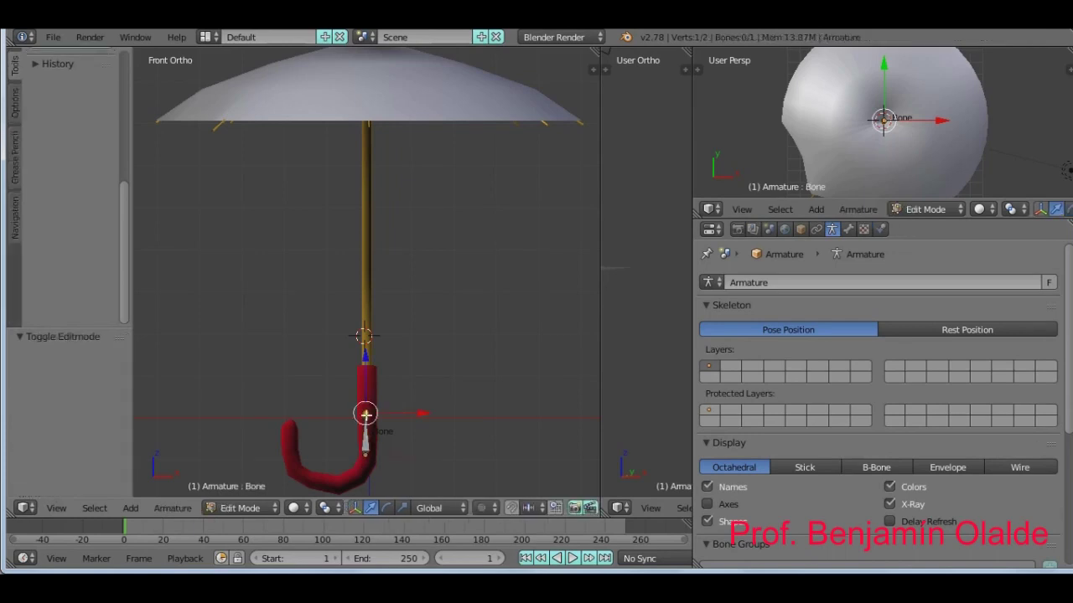
left_click_drag(366, 413, 365, 368)
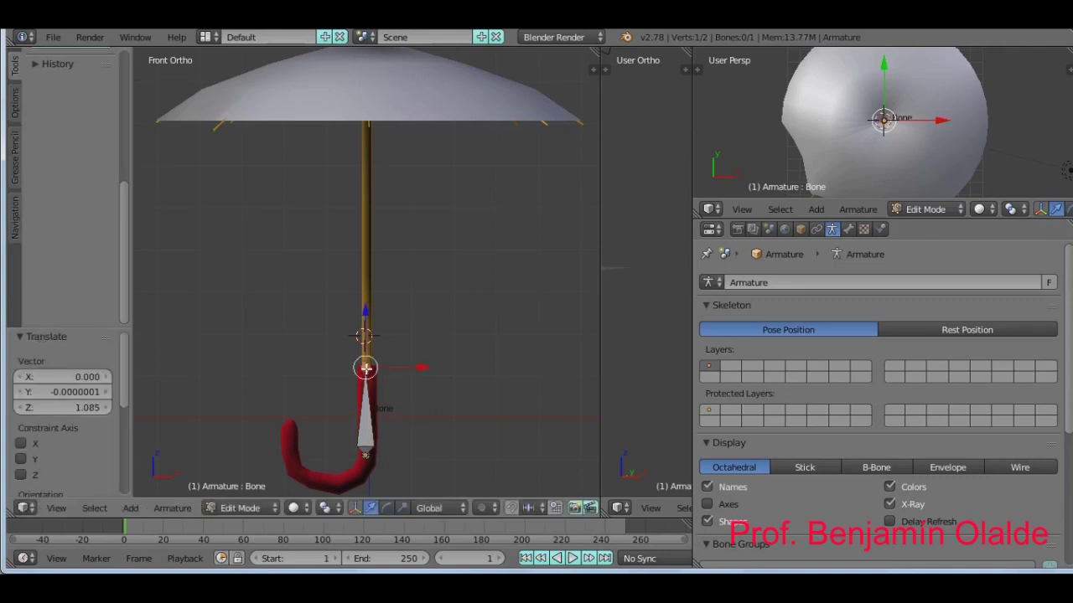
key("e")
left_click(366, 268)
key("e")
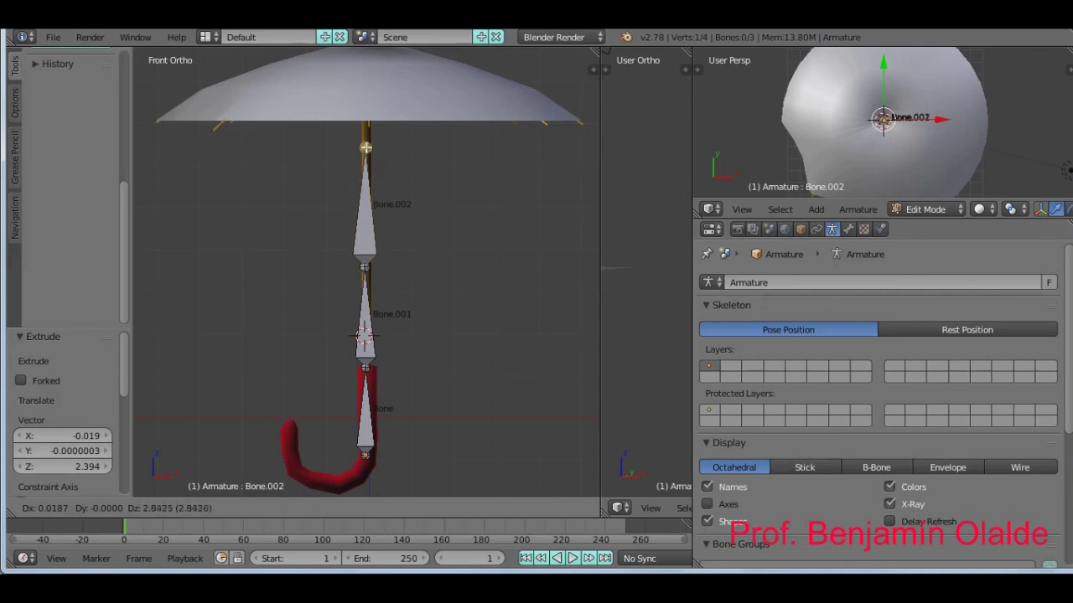
left_click(366, 145)
key("e")
left_click(360, 71)
Move Bone.003's tip onto the peak of the umbrella canopy.
middle_click_drag(428, 143, 421, 227, "shift")
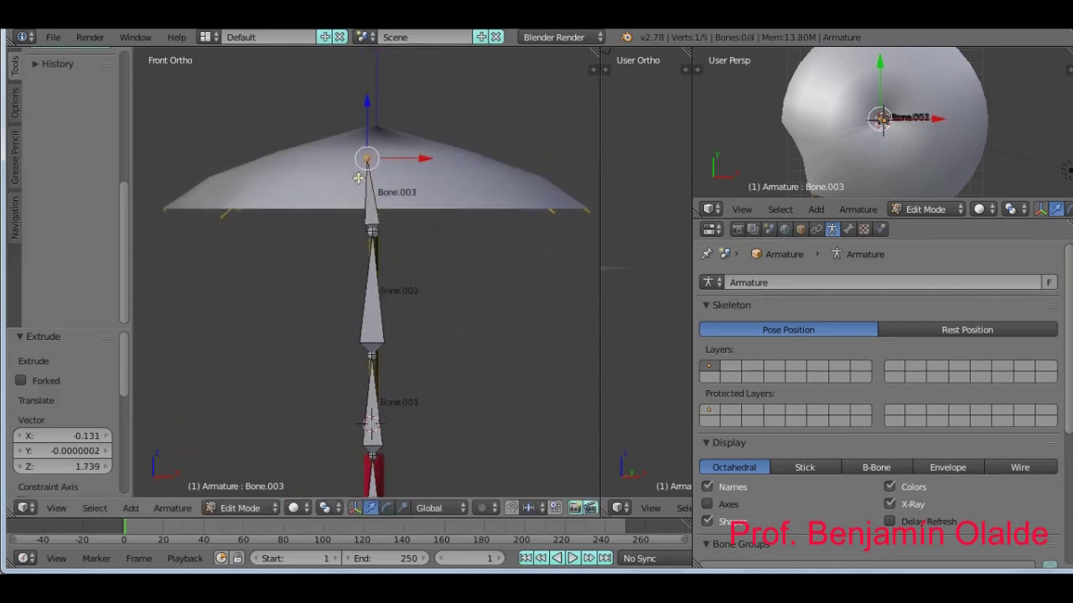
key("g")
left_click(376, 151)
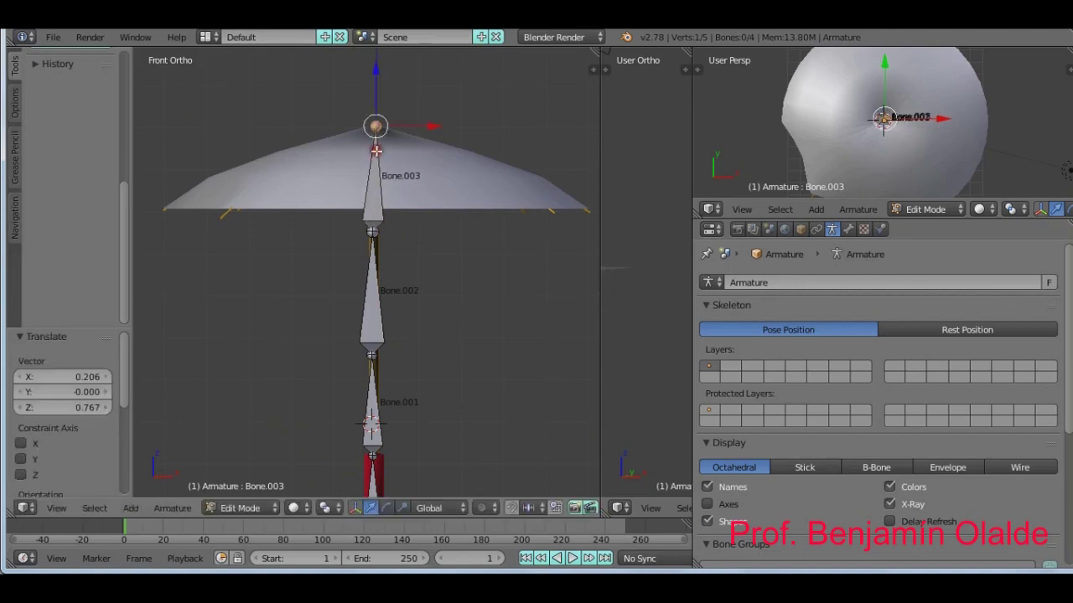
key("z")
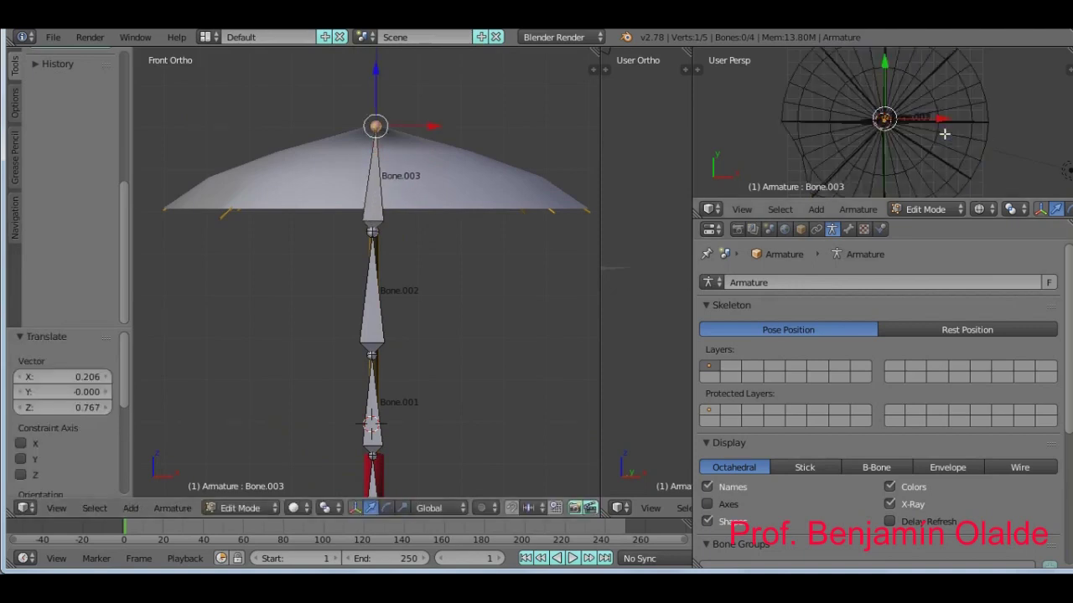
key("z")
Switch the perspective view to Top Ortho, zoomed onto the canopy dome.
middle_click_drag(490, 367, 509, 311, "shift")
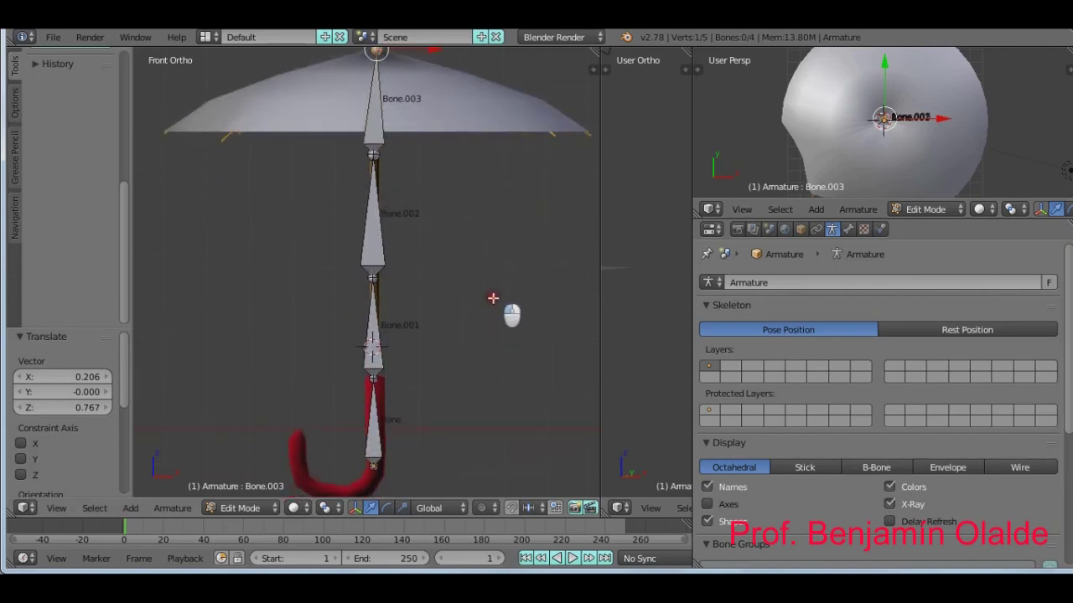
middle_click_drag(491, 221, 525, 338, "shift")
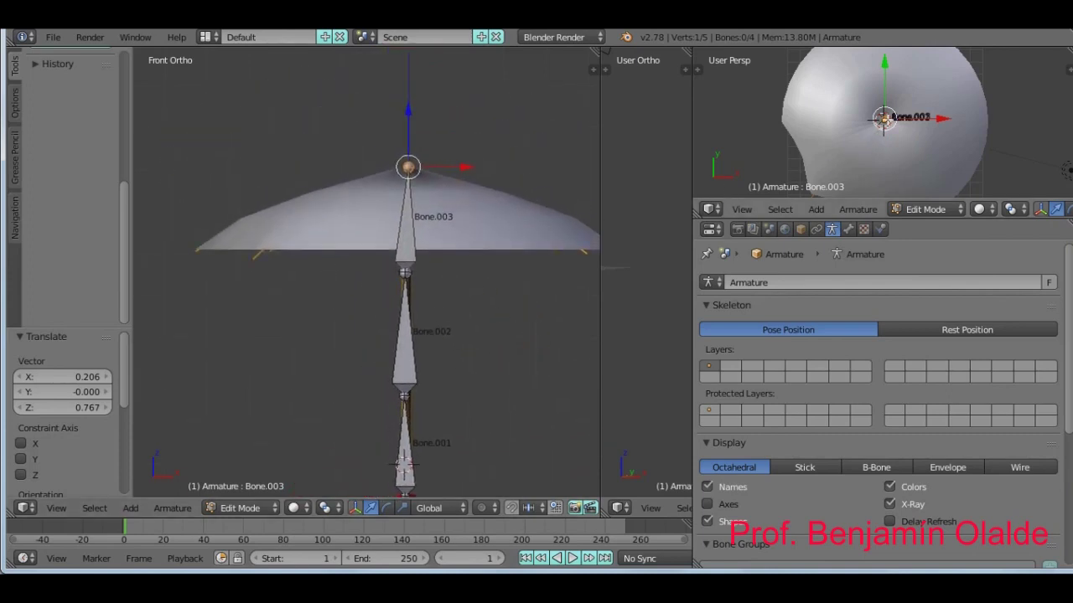
key("z")
mouse_move(885, 120)
middle_mouse_down()
mouse_move(912, 121)
mouse_move(900, 136)
middle_mouse_up()
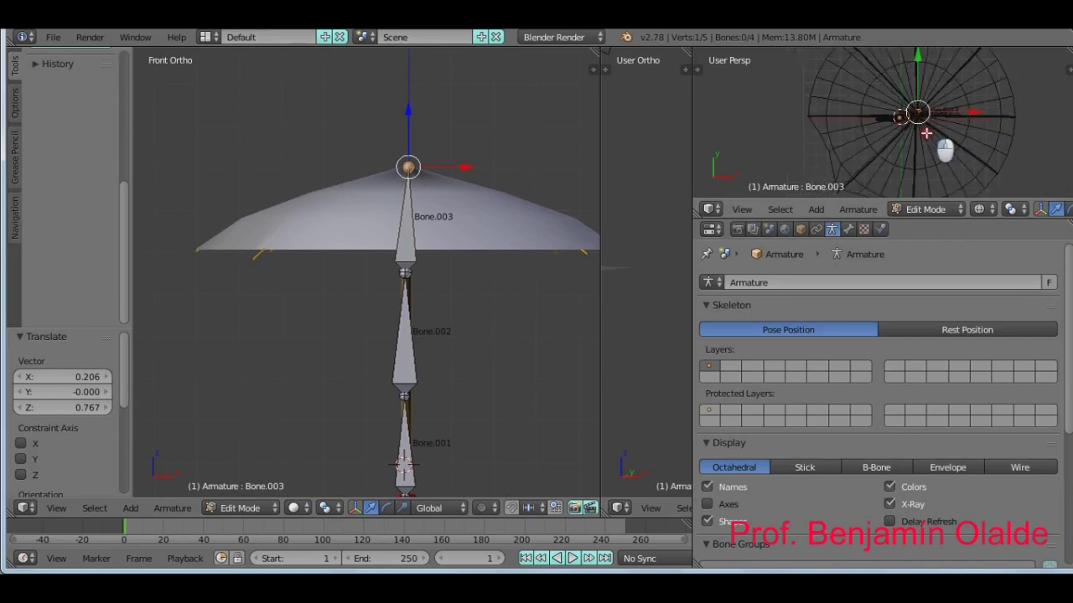
key("KP_7")
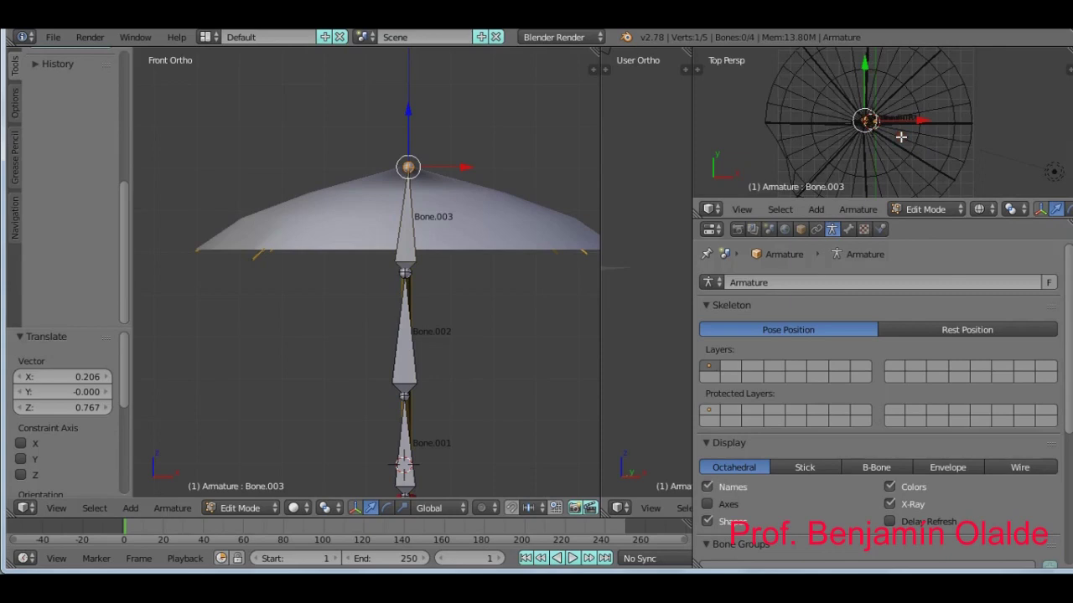
key("KP_5")
scroll(900, 137, "up", 4)
scroll(900, 137, "up", 2)
middle_click_drag(900, 137, 938, 160, "shift")
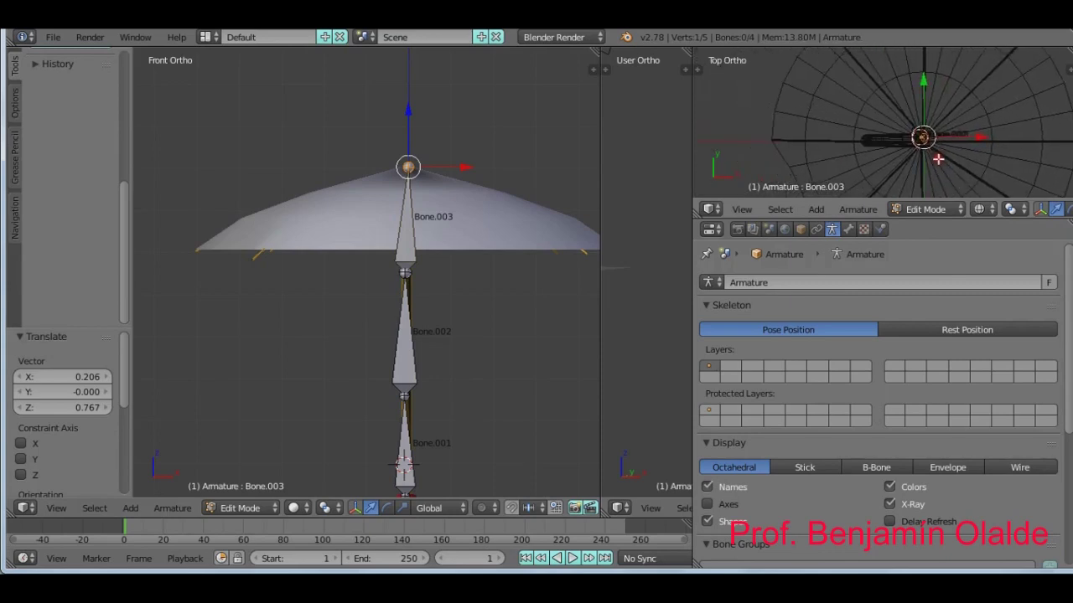
Extrude rib Bone.004 to the left and lower its tip onto the canopy edge.
key("e")
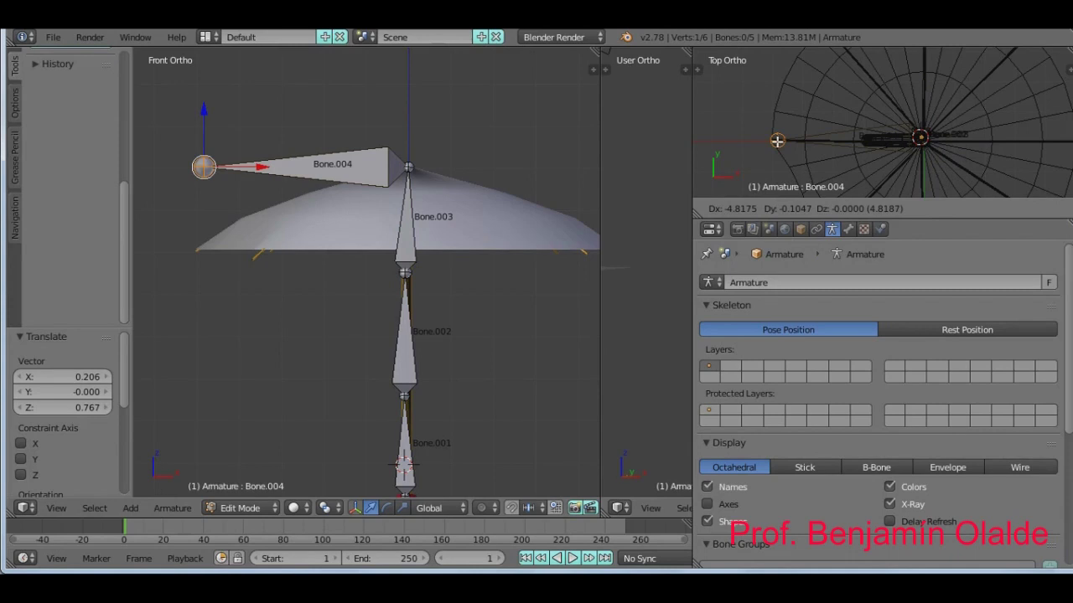
left_click(777, 140)
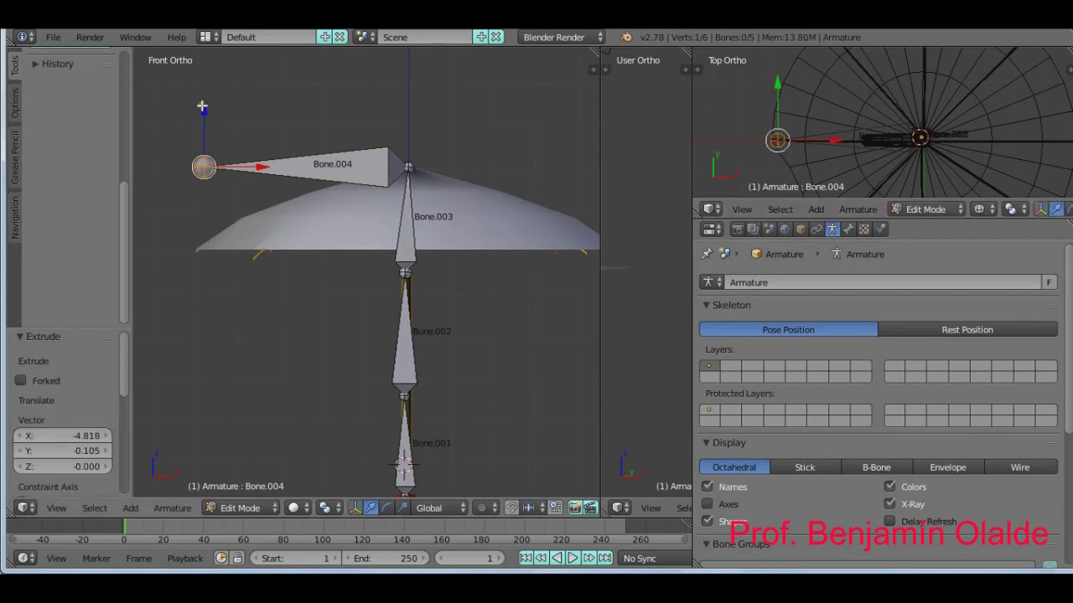
key("g")
key("z")
left_click(226, 183)
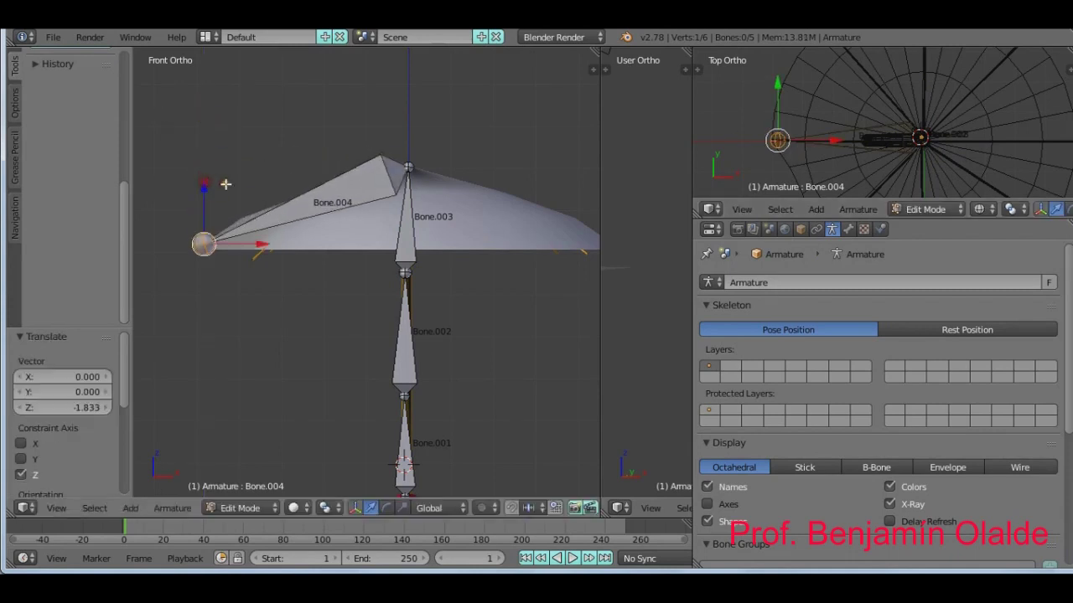
Extrude rib Bone.005 from the top joint onto the canopy's right edge.
right_click(407, 167)
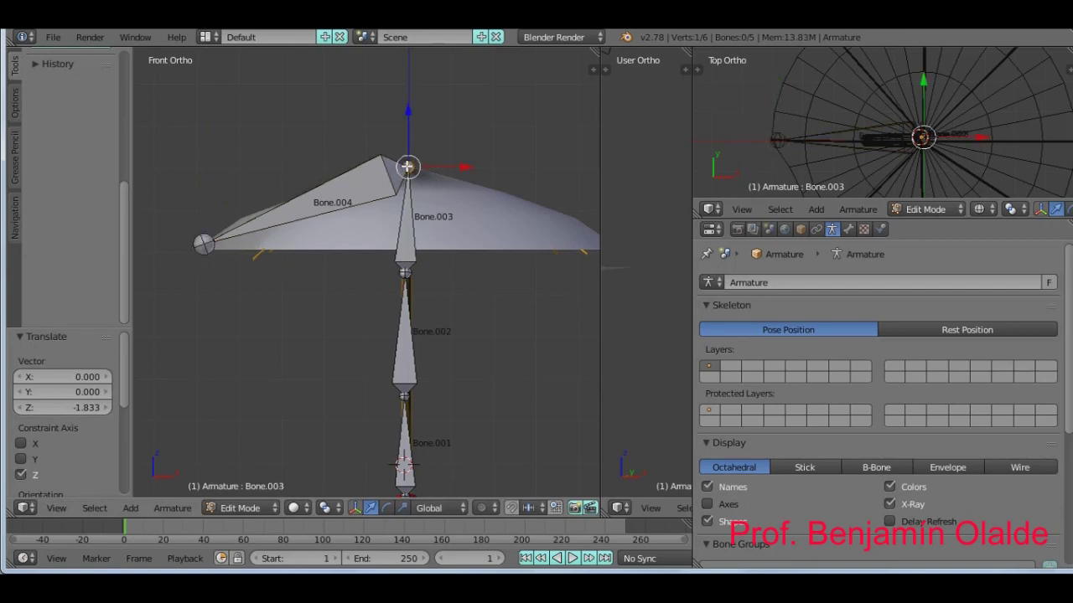
key("e")
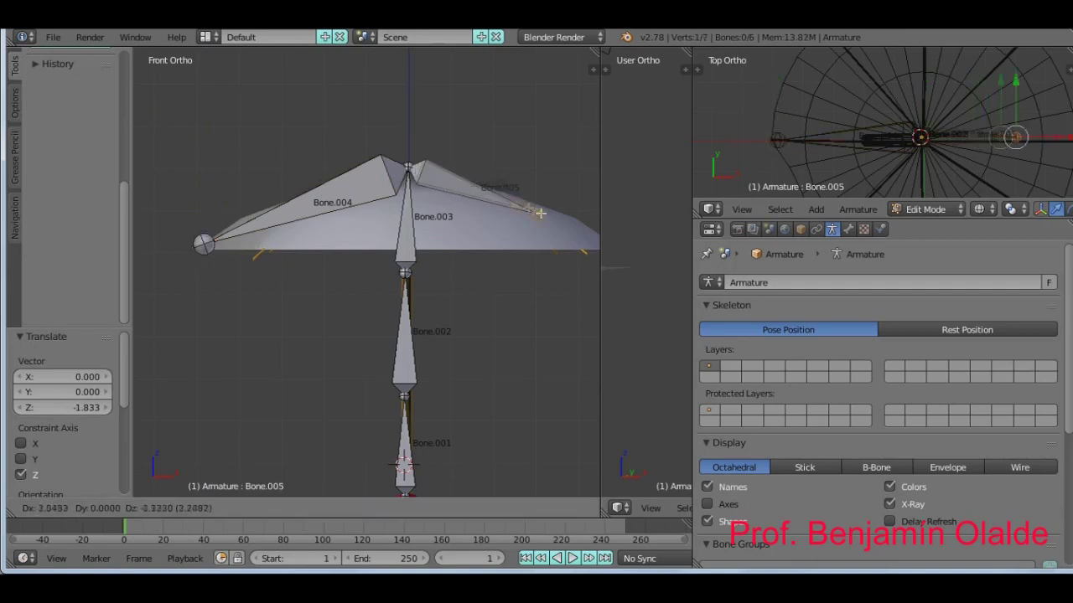
left_click(589, 236)
mouse_move(589, 235)
middle_mouse_down("shift")
mouse_move(556, 285)
mouse_move(496, 266)
middle_mouse_up("shift")
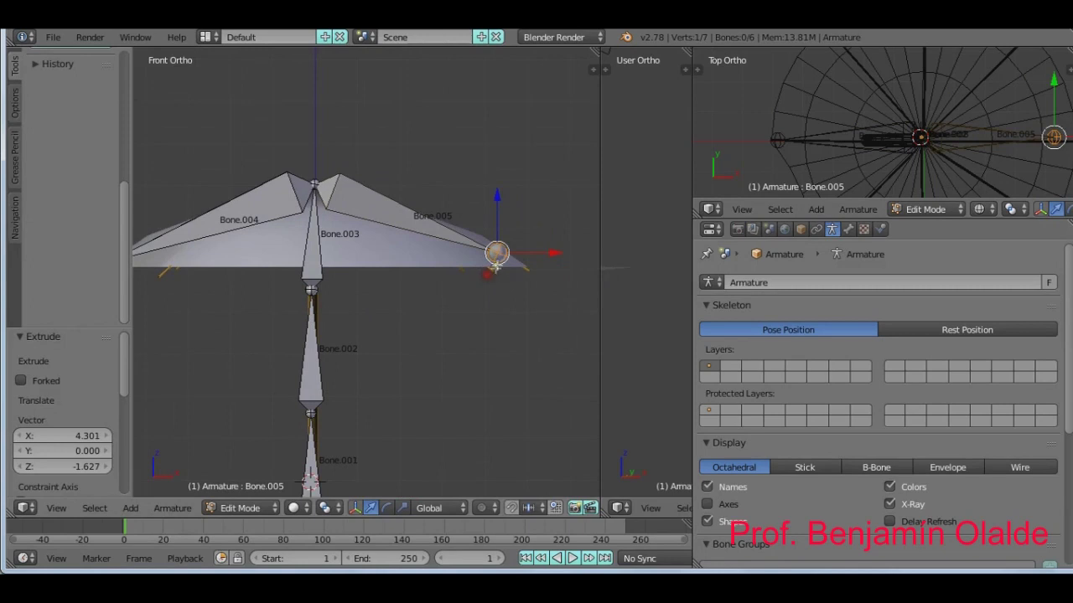
key("g")
left_click(517, 262)
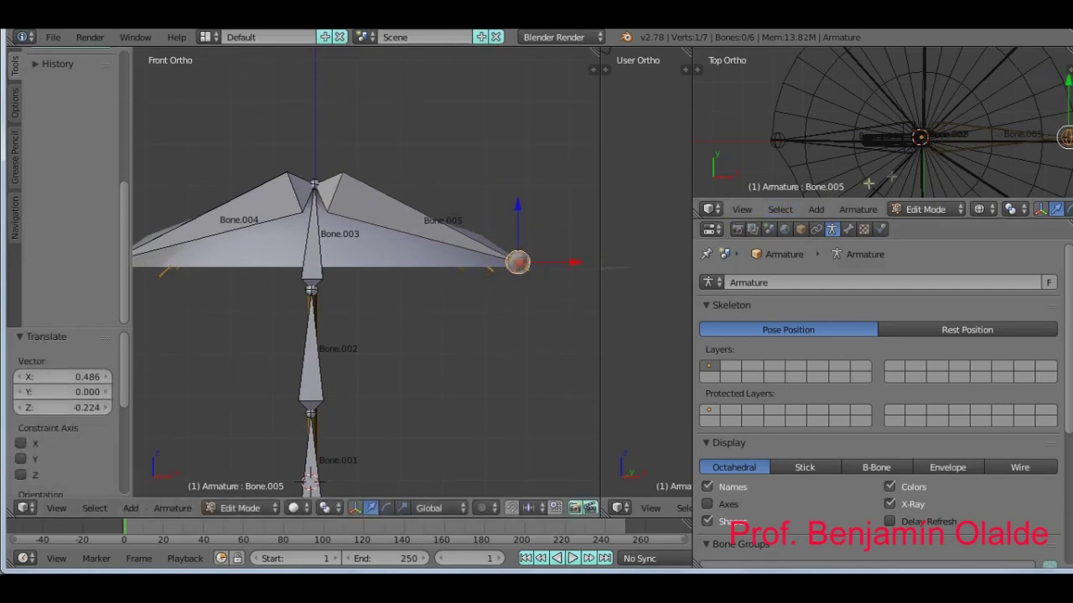
Extrude rib Bone.006 toward the front, its tip at the canopy edge.
right_click(314, 182)
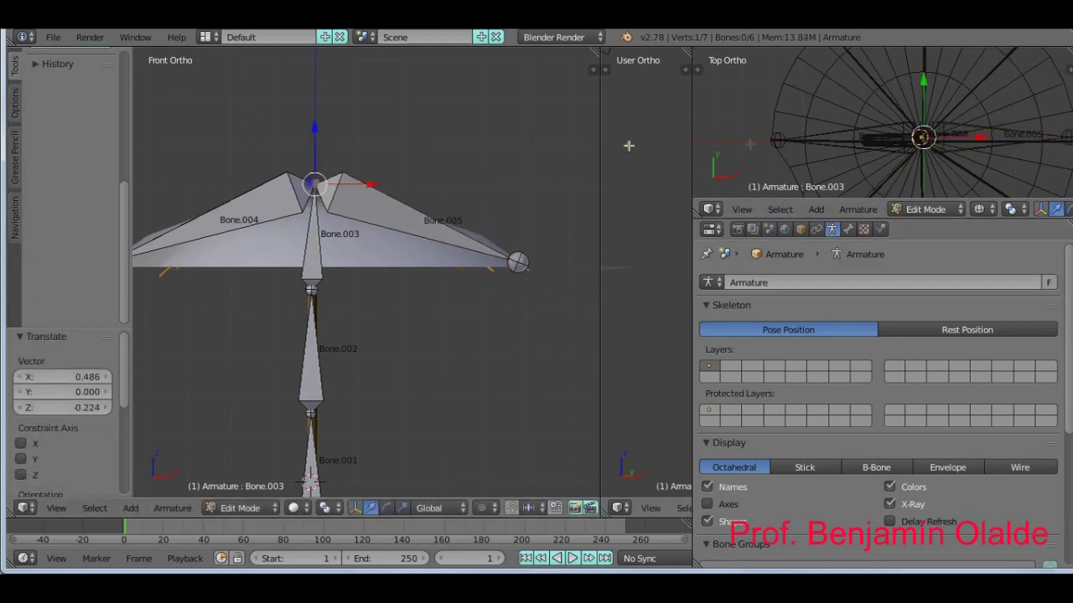
middle_click_drag(945, 137, 918, 181, "shift")
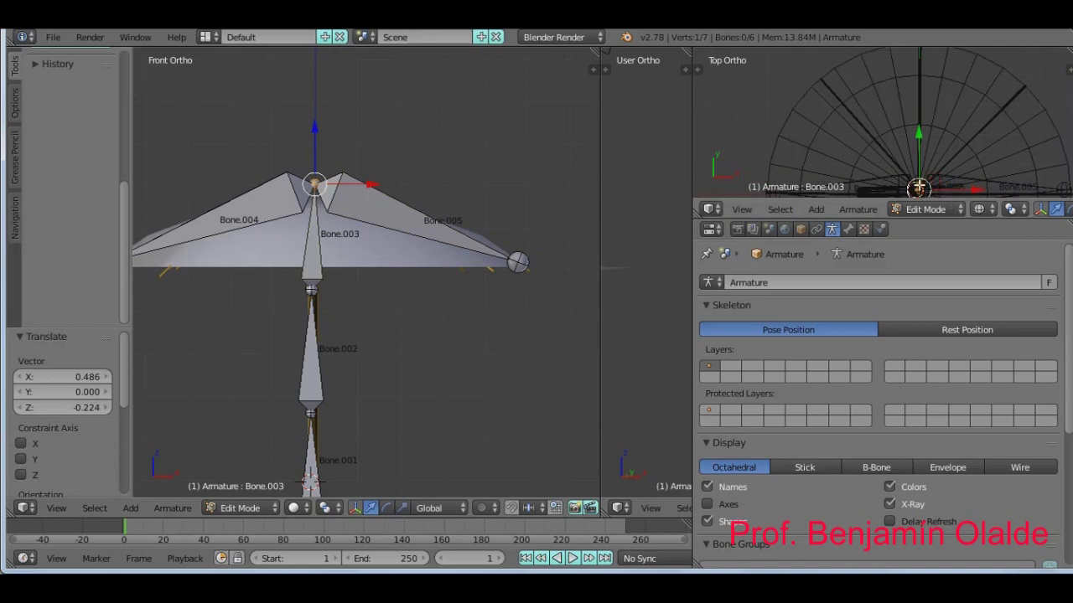
key("e")
left_click(916, 67)
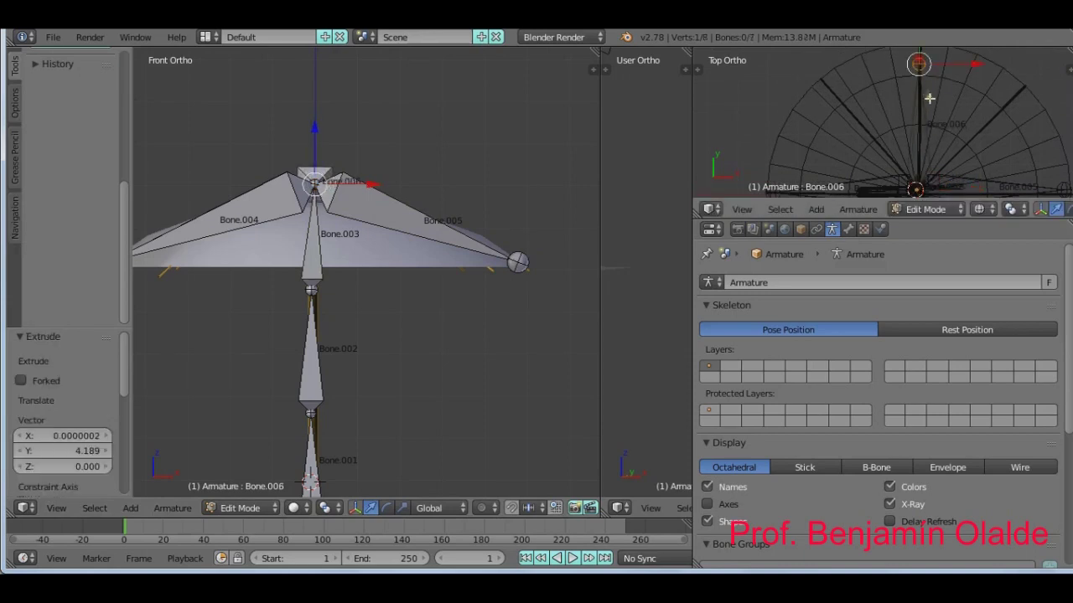
middle_click_drag(928, 116, 923, 158, "shift")
key("g")
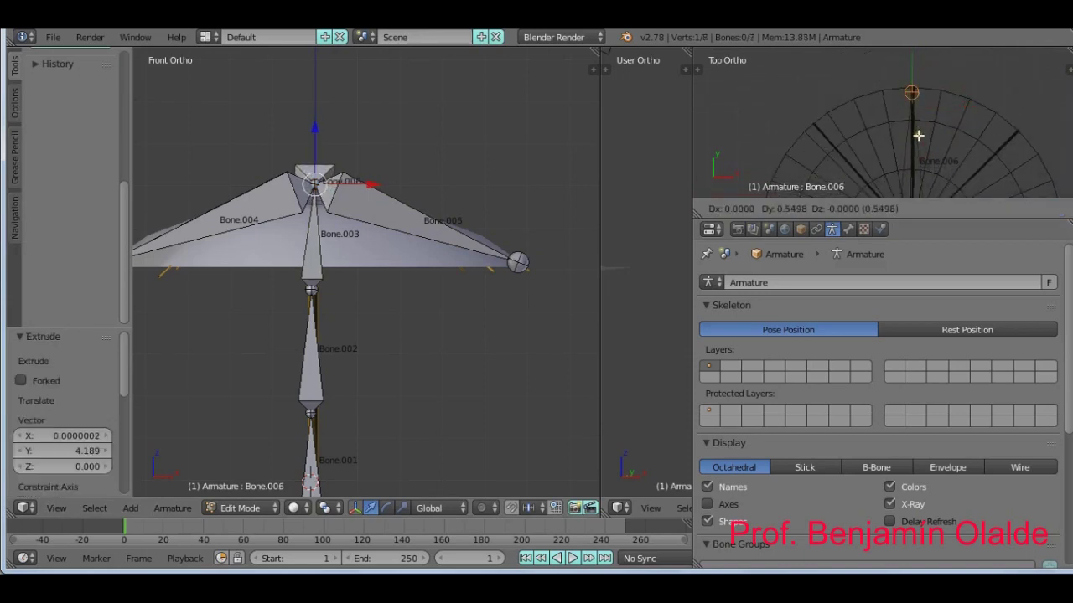
left_click(918, 132)
Extrude rib Bone.007 from the top joint out to the canopy's back edge.
middle_click_drag(413, 267, 427, 252)
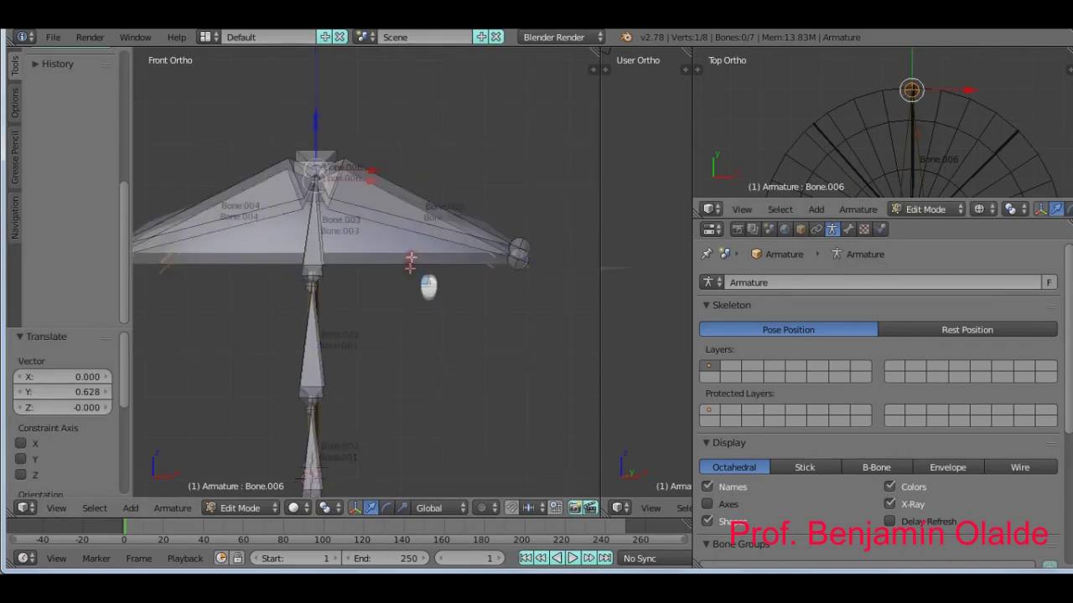
right_click(320, 151)
middle_click_drag(872, 150, 878, 102, "shift")
middle_click_drag(913, 139, 898, 81, "shift")
scroll(896, 134, "down", 1)
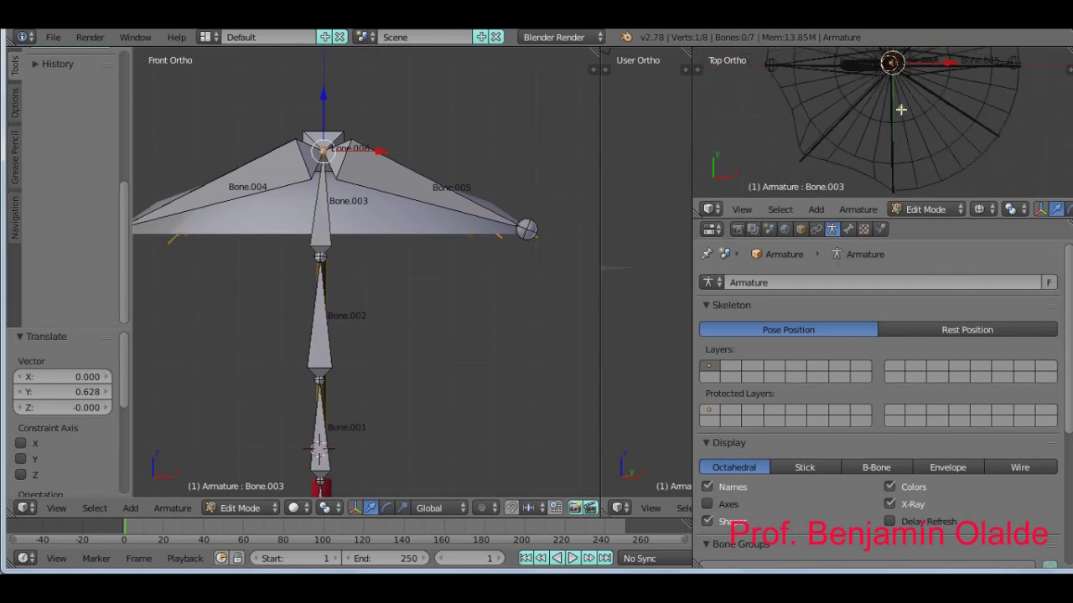
key("e")
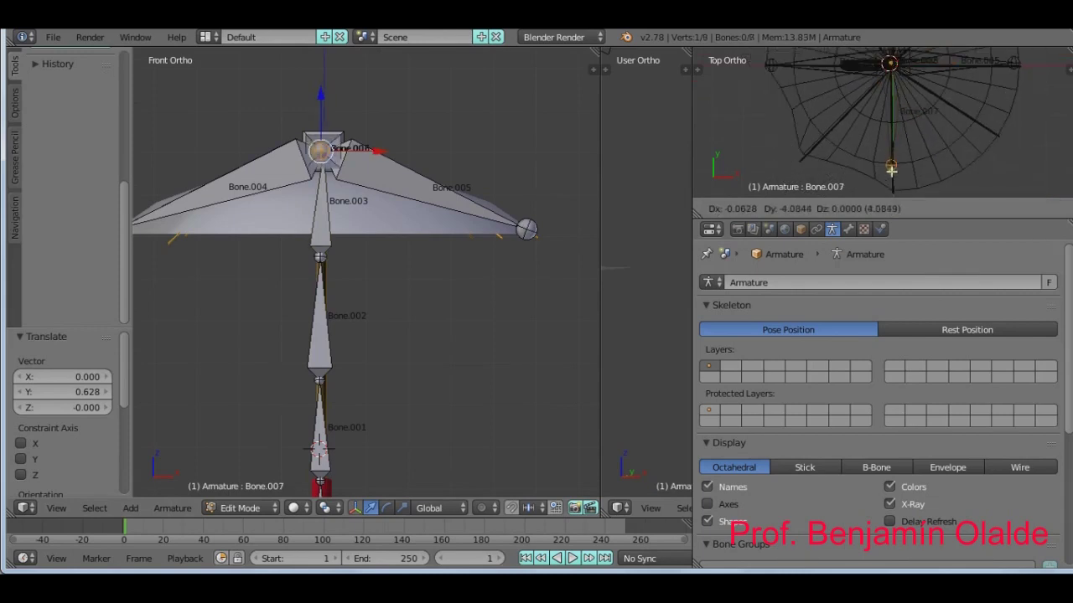
left_click(891, 189)
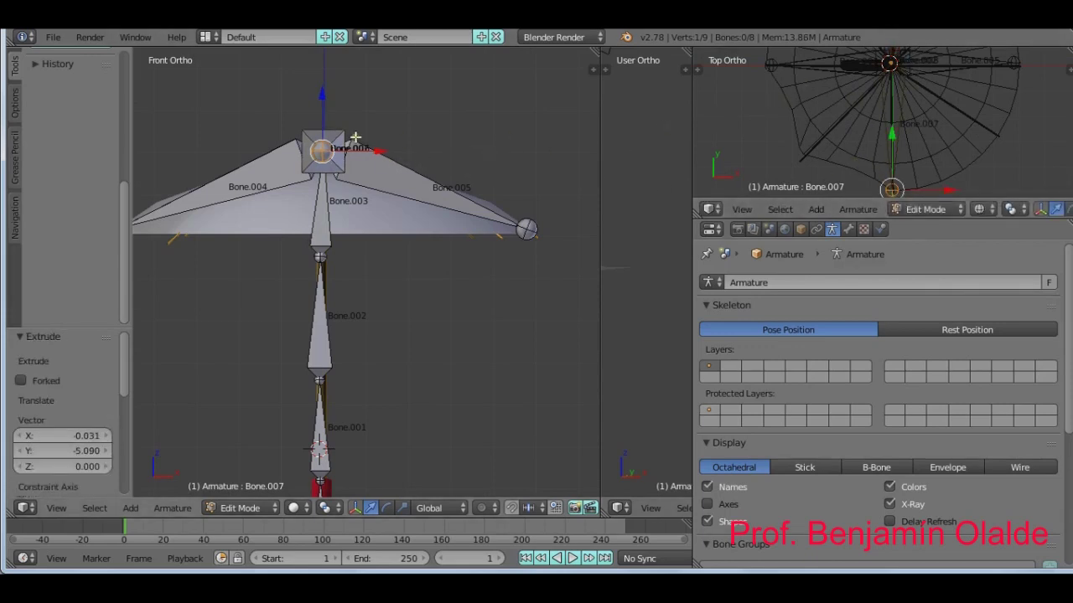
middle_click_drag(288, 233, 399, 314)
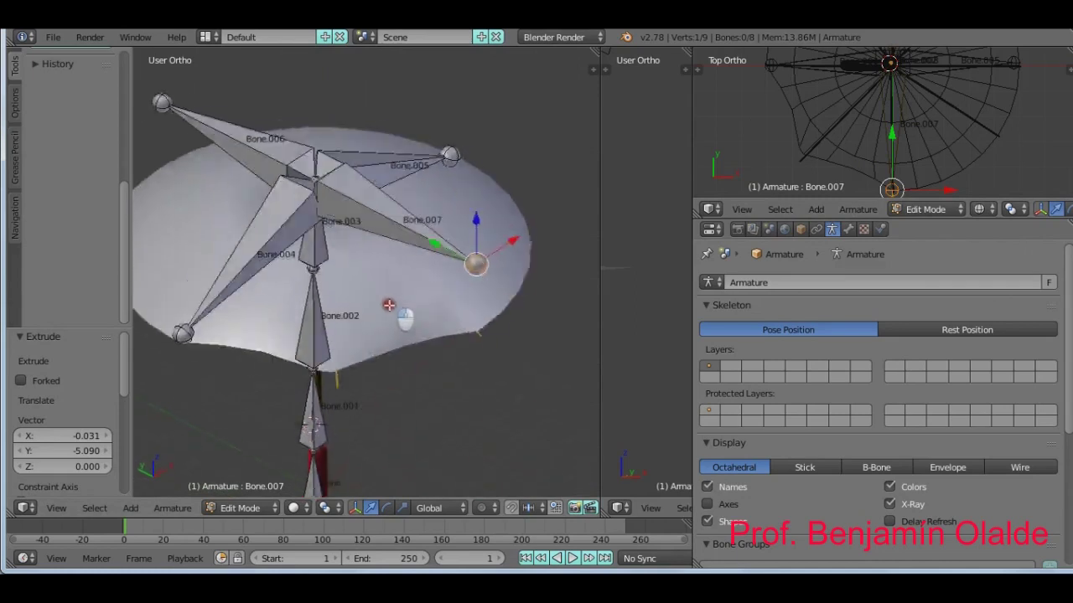
Extrude diagonal rib Bone.008 from the shaft's top joint.
right_click(314, 193)
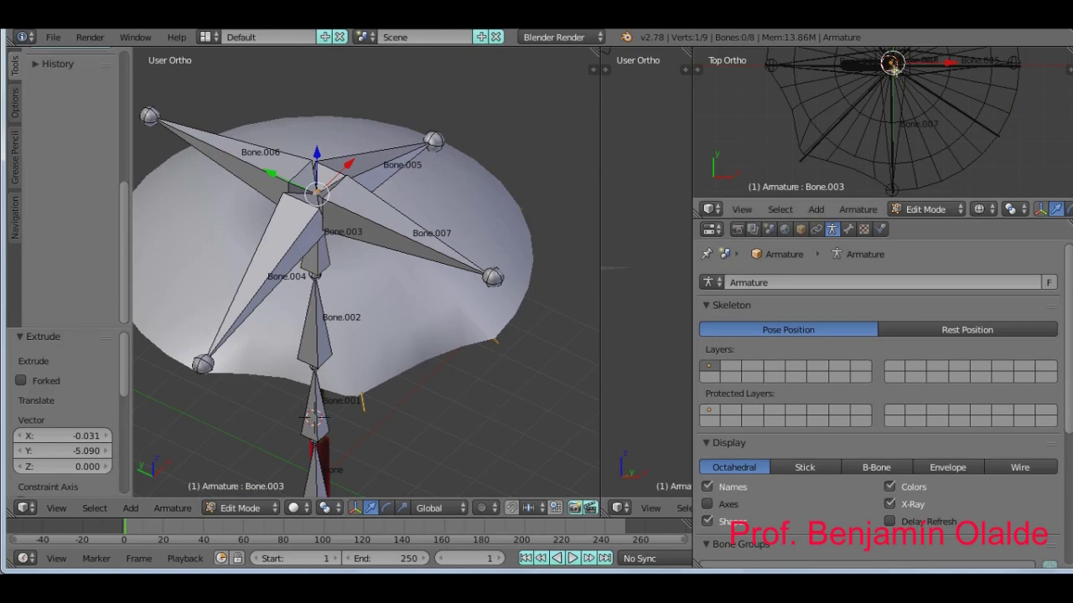
key("e")
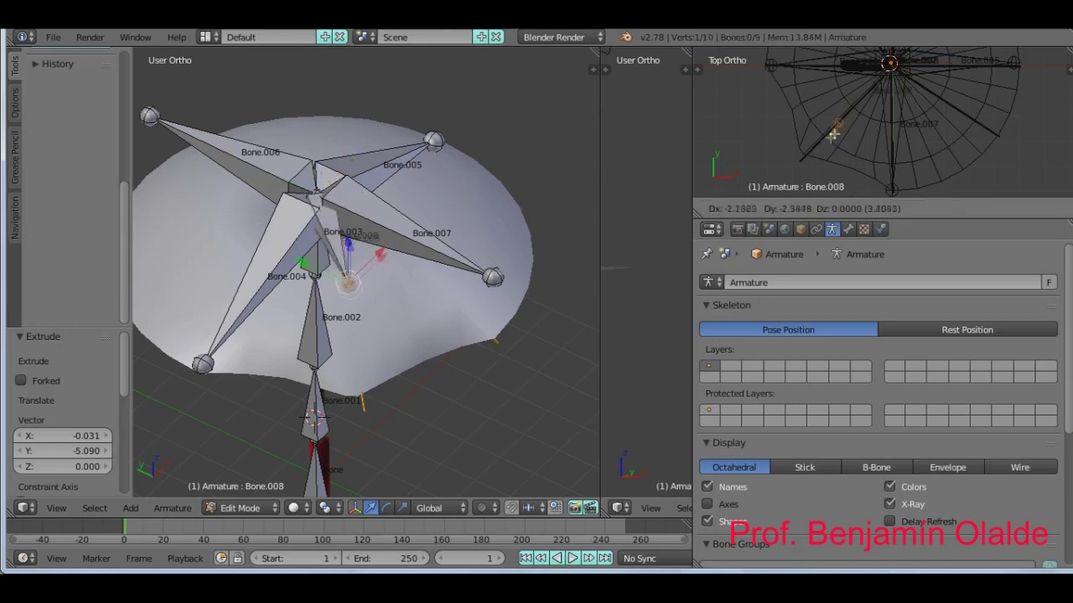
left_click(802, 163)
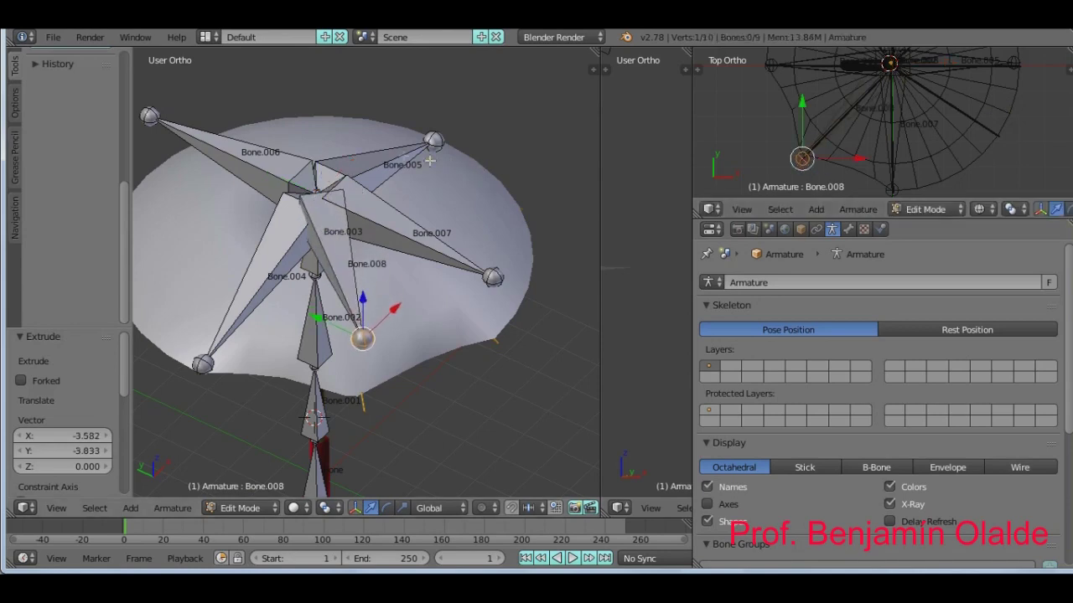
mouse_move(327, 245)
middle_mouse_down()
mouse_move(352, 265)
mouse_move(345, 245)
middle_mouse_up()
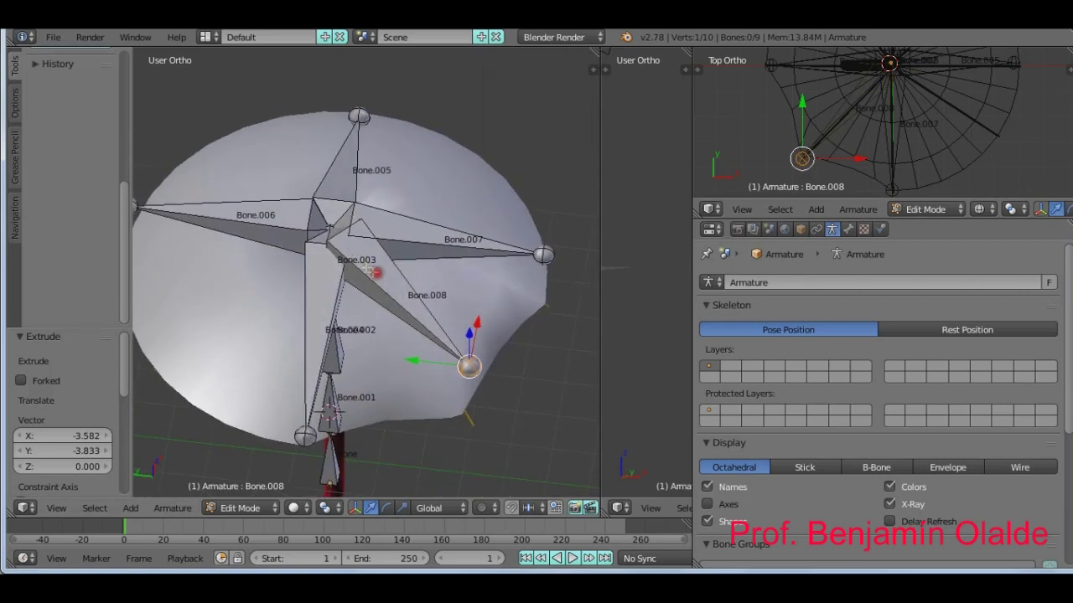
Extrude diagonal rib Bone.009 and set its tip on the canopy edge.
right_click(333, 228)
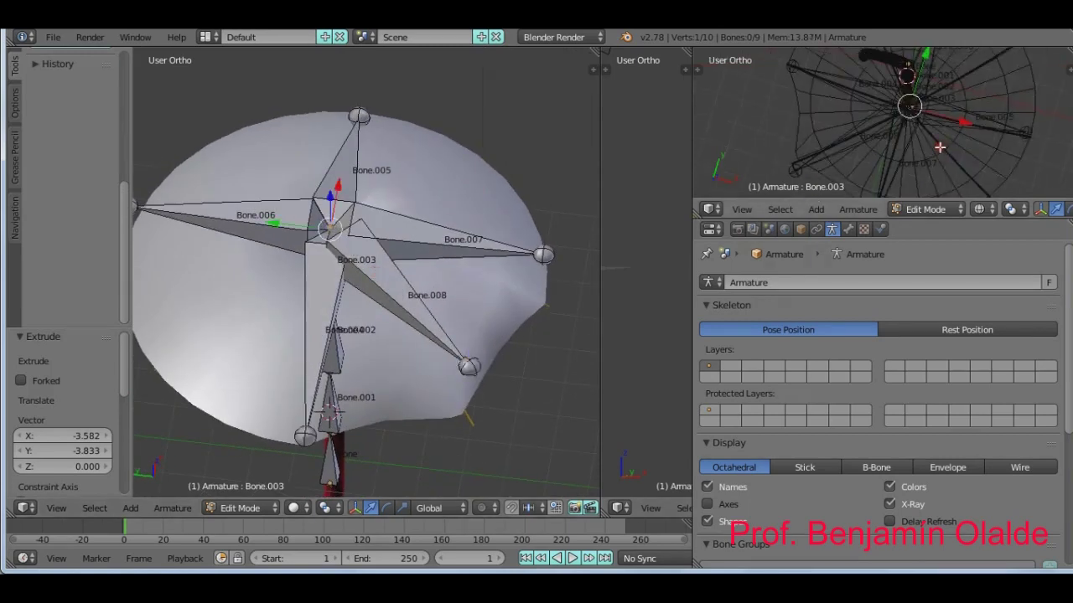
middle_click_drag(962, 139, 942, 142, "shift")
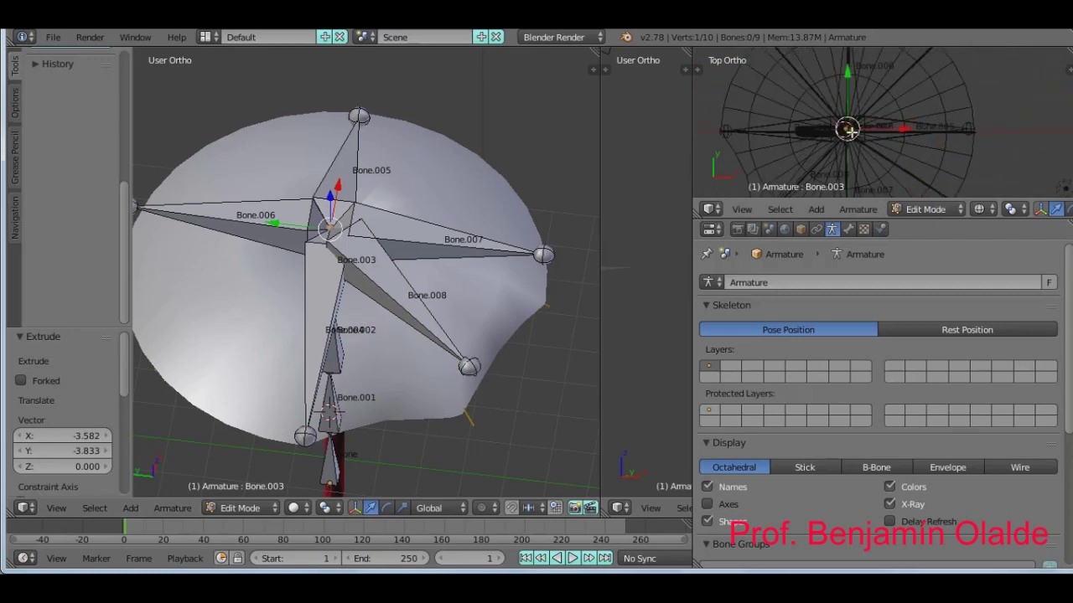
key("e")
left_click(948, 183)
middle_click_drag(949, 182, 935, 135, "shift")
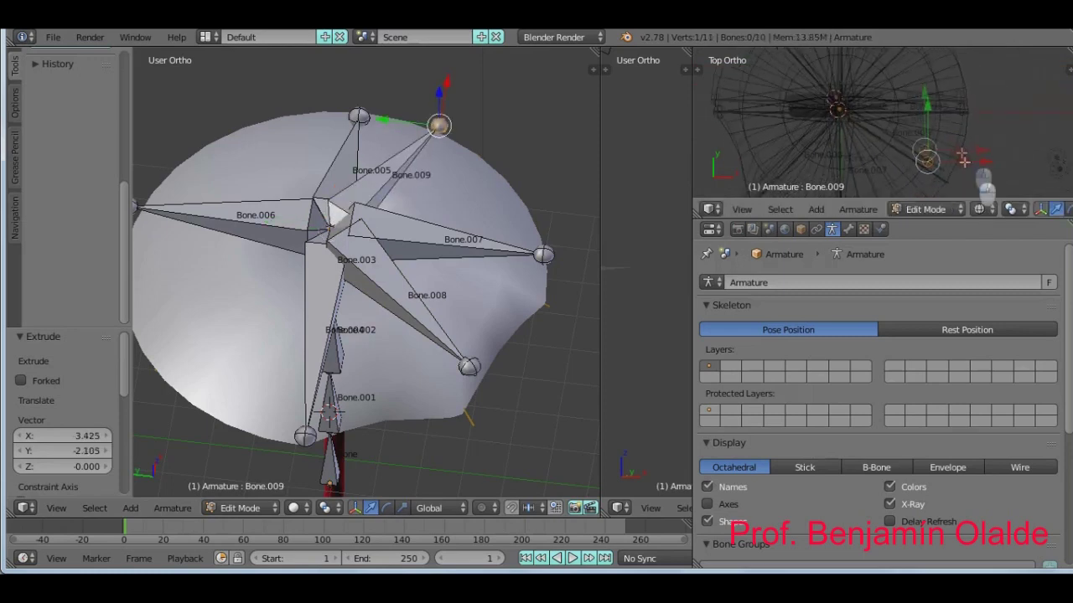
key("g")
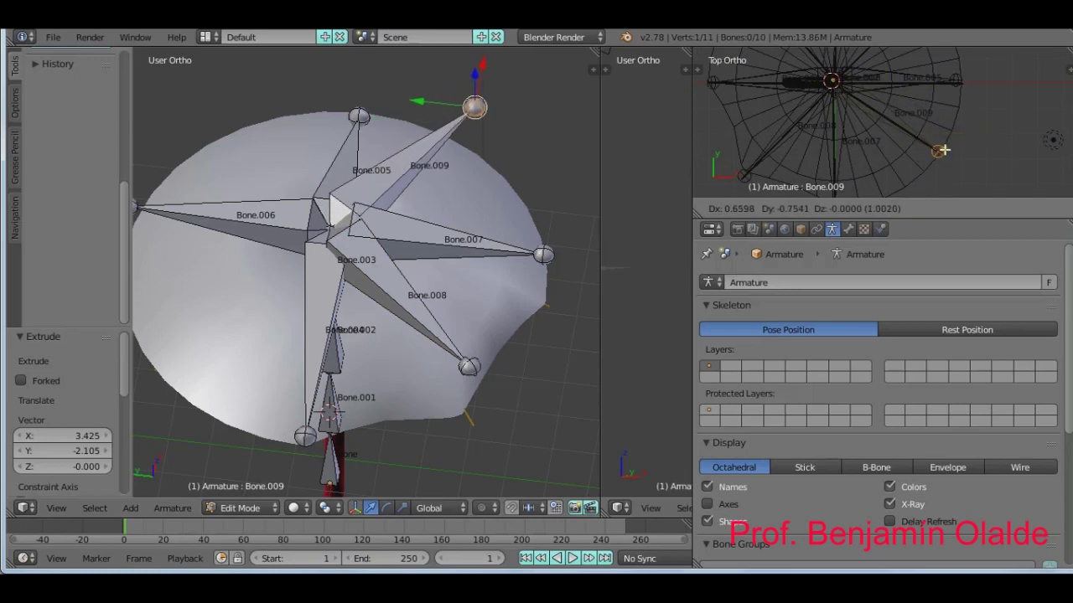
left_click(941, 150)
middle_click_drag(940, 113, 937, 186, "shift")
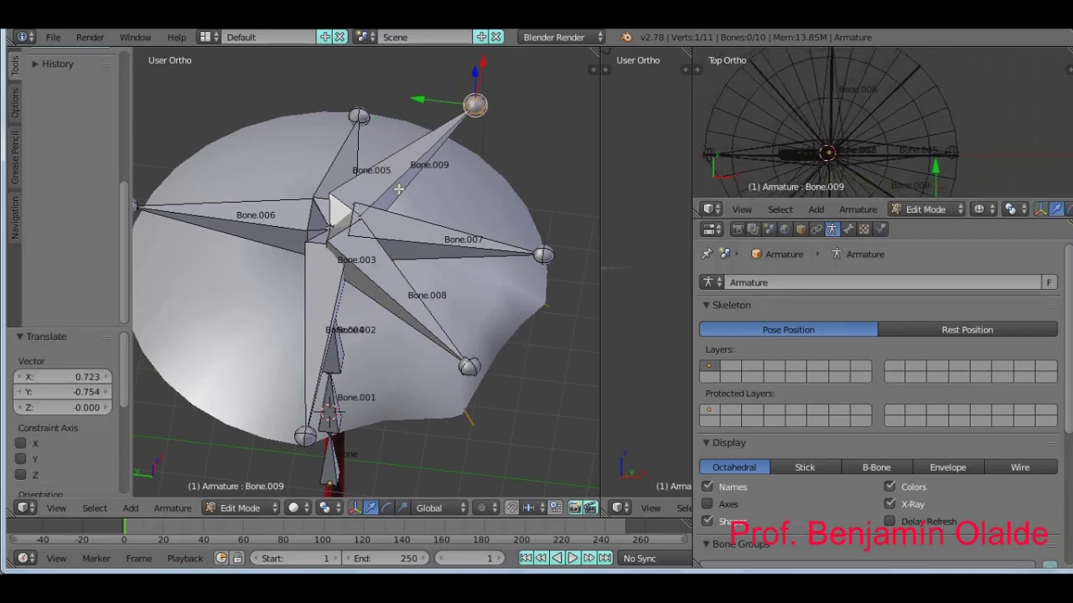
middle_click_drag(368, 235, 414, 254)
right_click(349, 242)
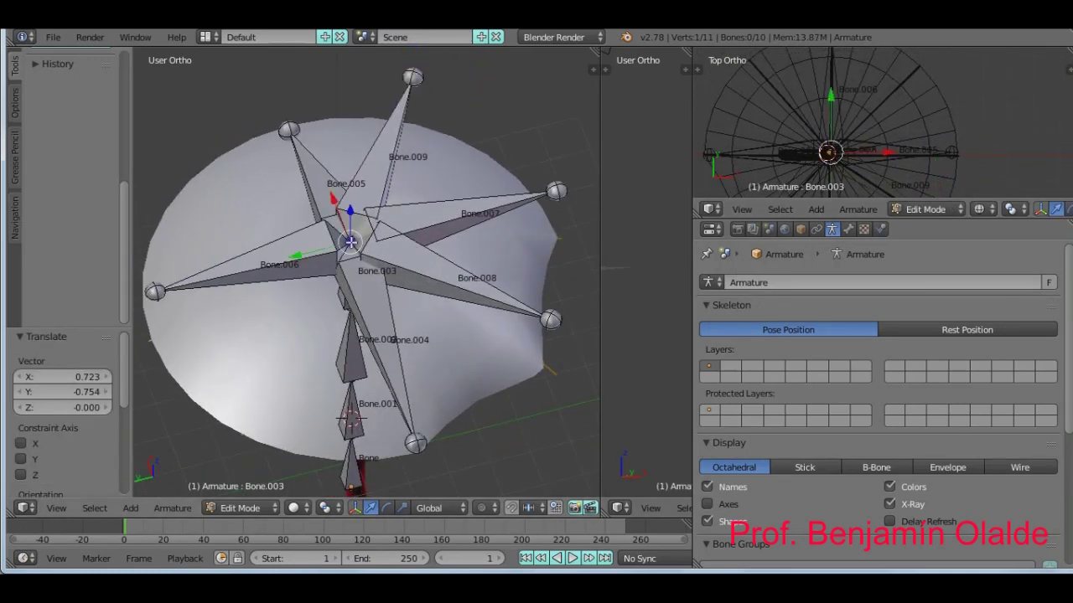
middle_click_drag(936, 113, 930, 143, "shift")
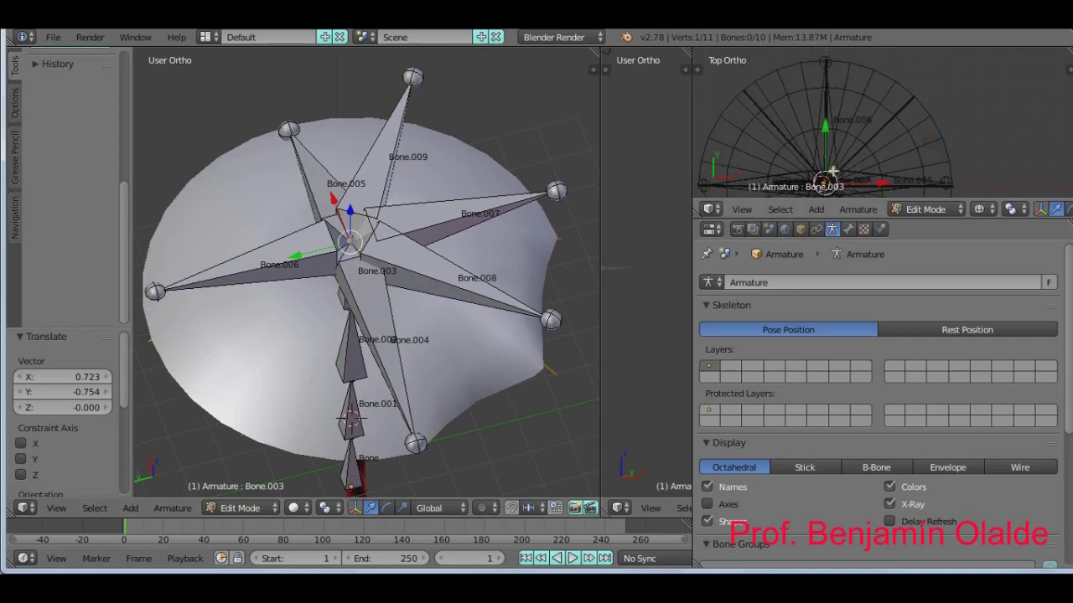
Extrude rib Bone.010 toward the upper left and inspect the Bone.007 and Bone.008 tips.
key("e")
left_click(169, 159)
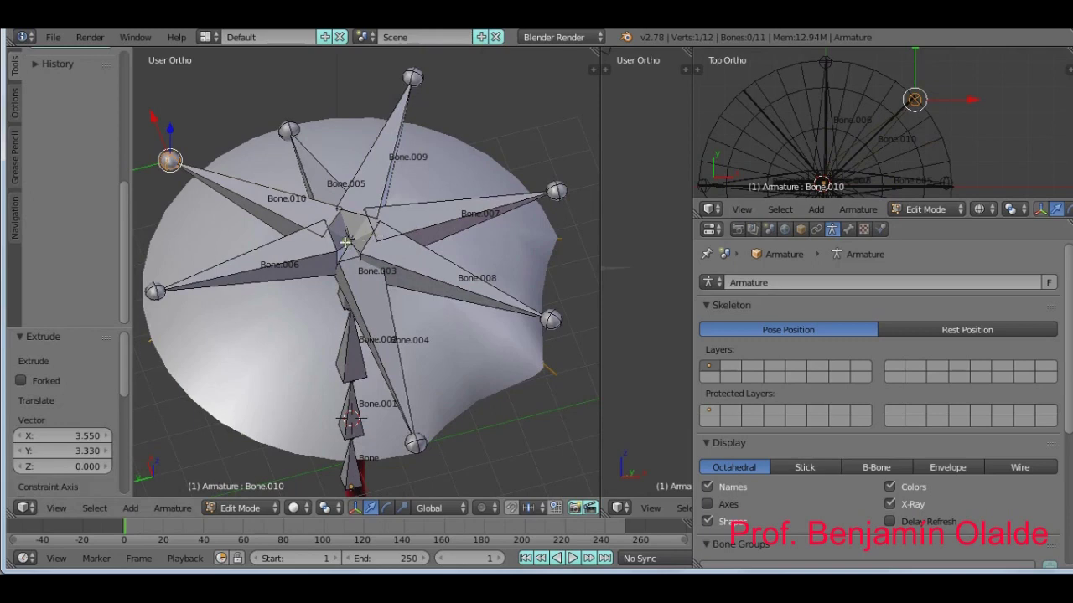
right_click(345, 241)
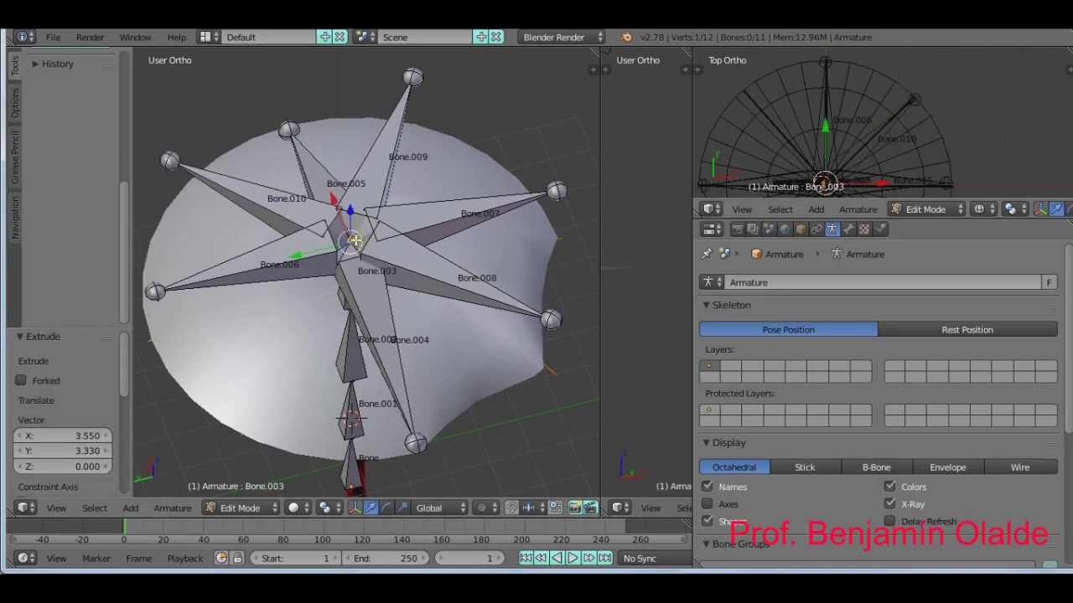
right_click(557, 191)
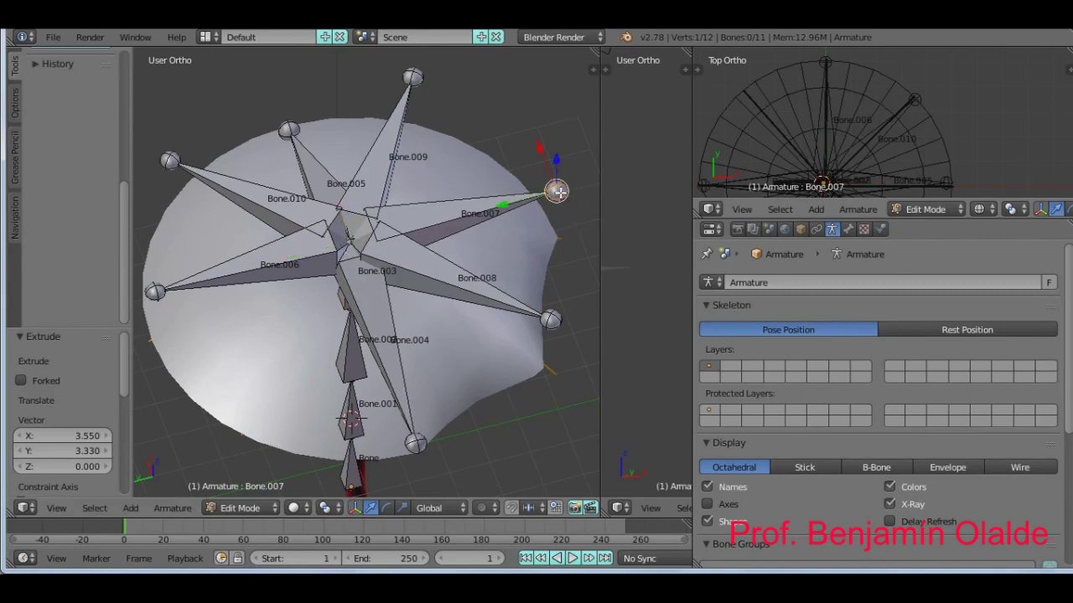
right_click(440, 214)
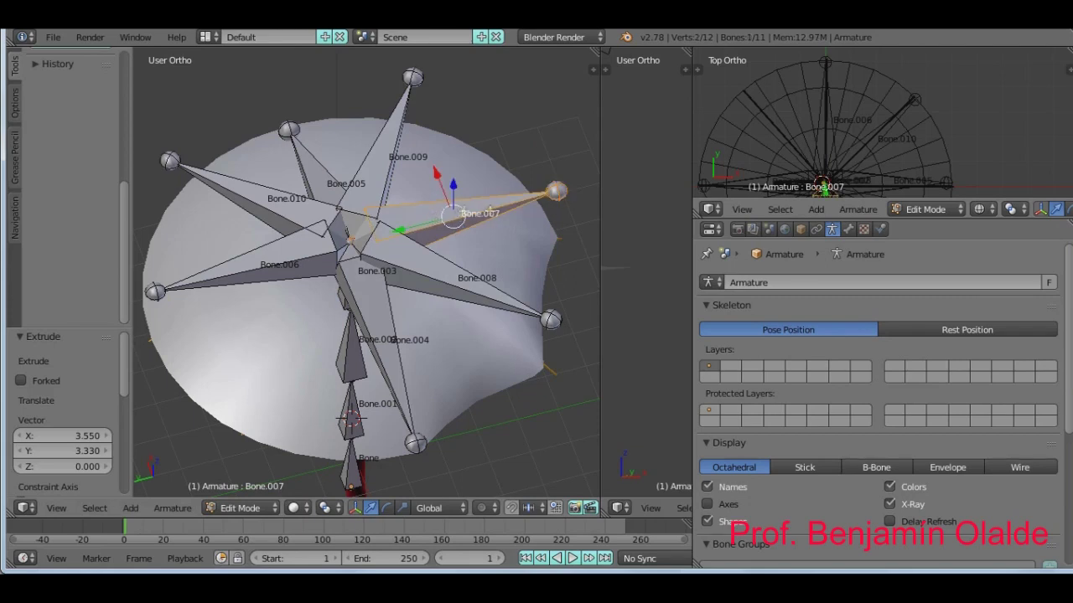
right_click(557, 191)
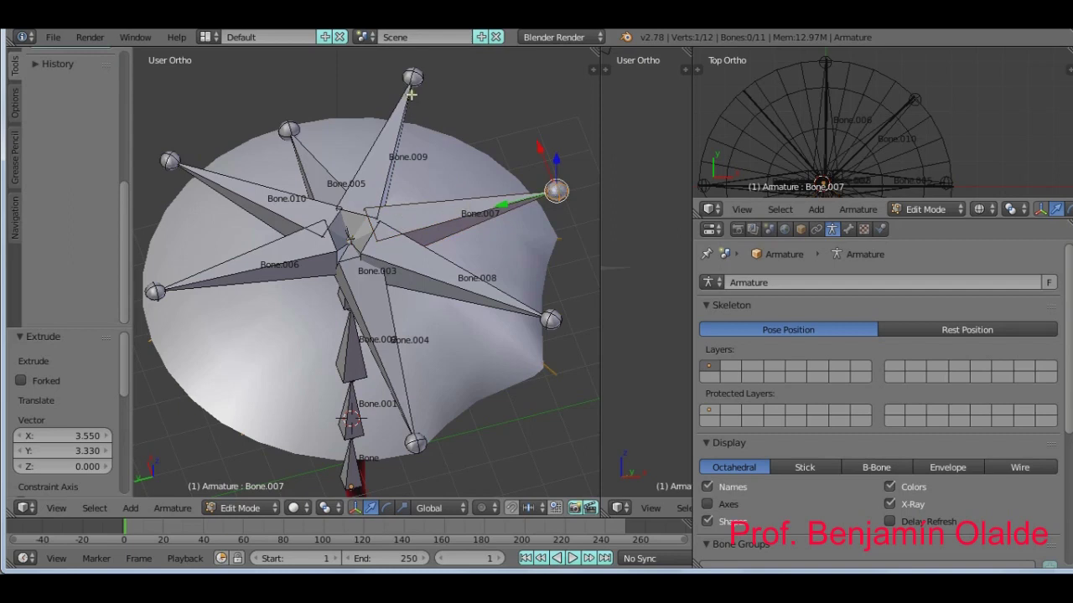
right_click(553, 317)
right_click(558, 191)
Extrude Bone.011 from the central joint toward the canopy's lower-left.
right_click(349, 242)
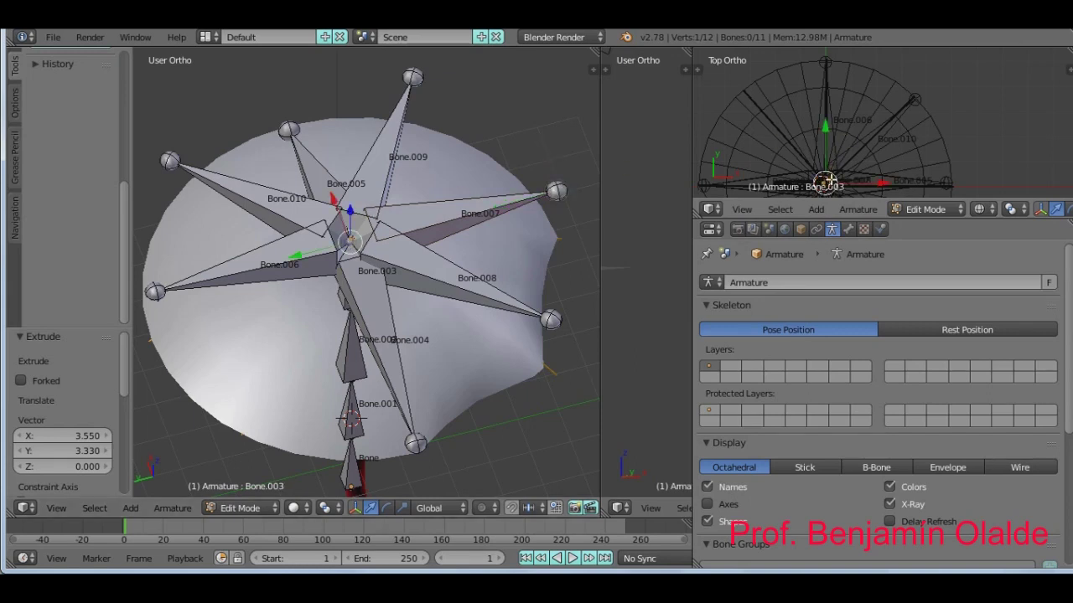
key("e")
left_click(744, 88)
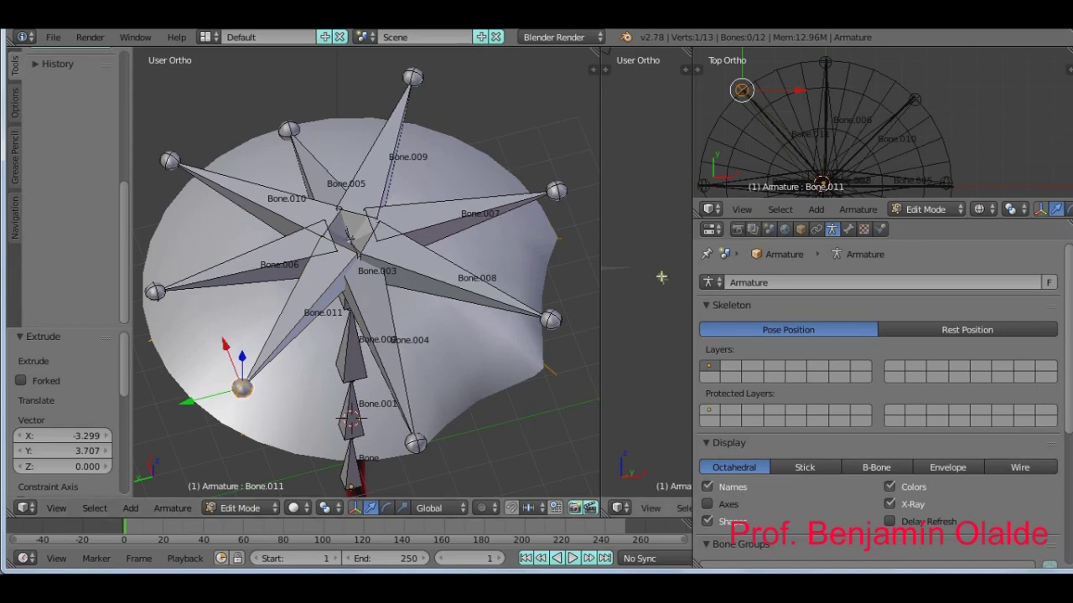
Compare Octahedral, B-Bone and Envelope bone displays, settling on Stick.
left_click(809, 472)
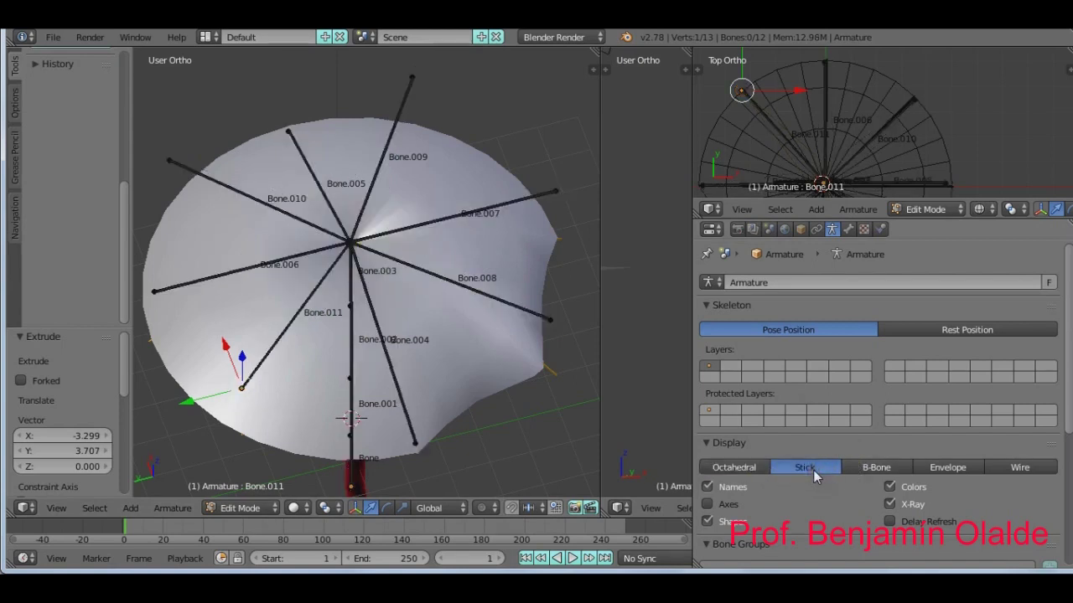
left_click(734, 470)
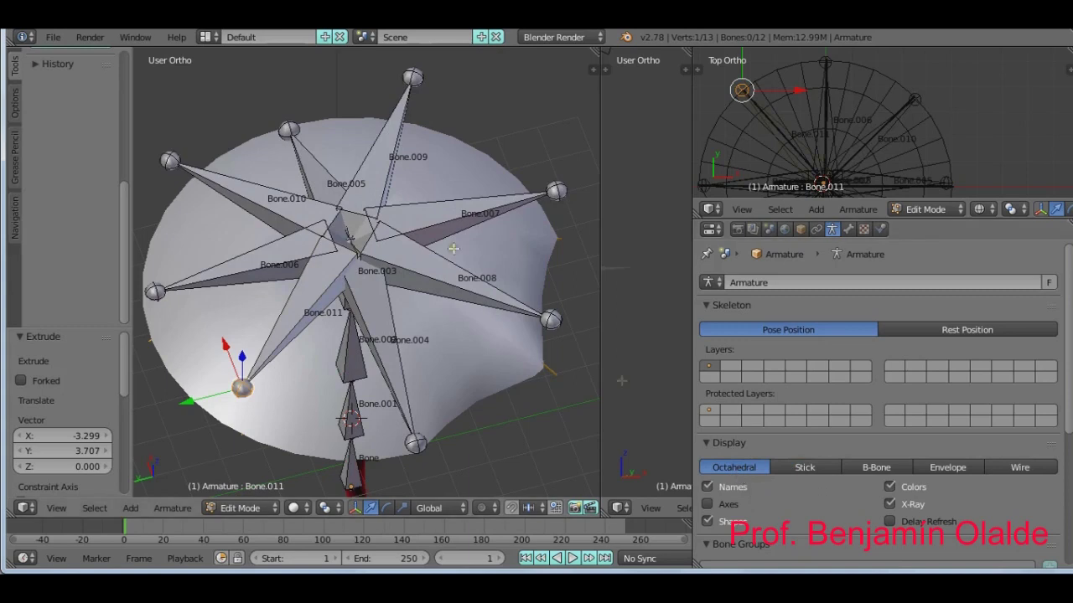
left_click(813, 469)
left_click(876, 471)
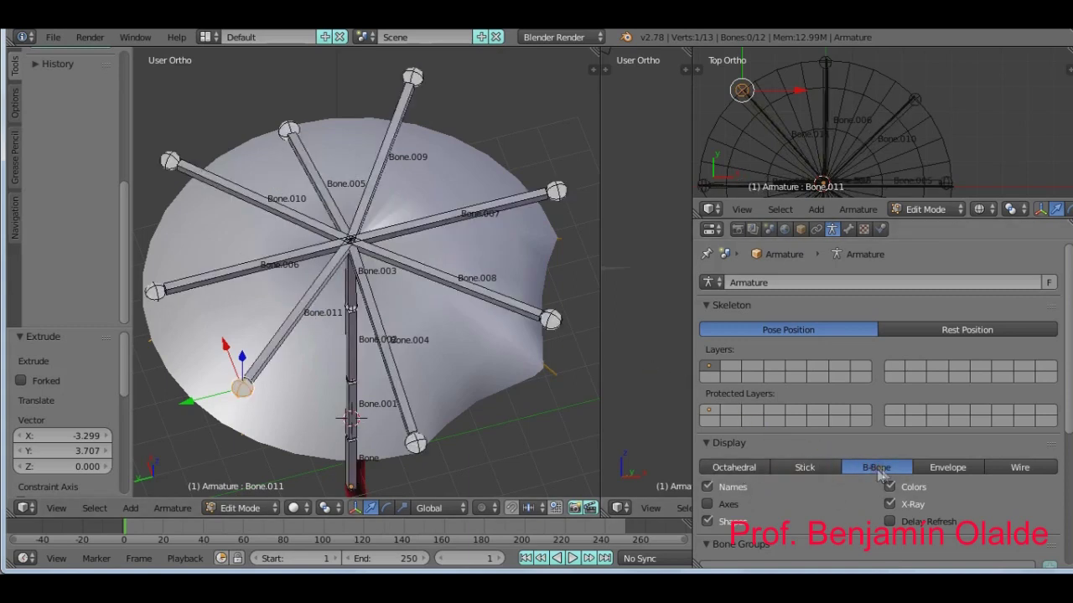
left_click(947, 469)
left_click(809, 470)
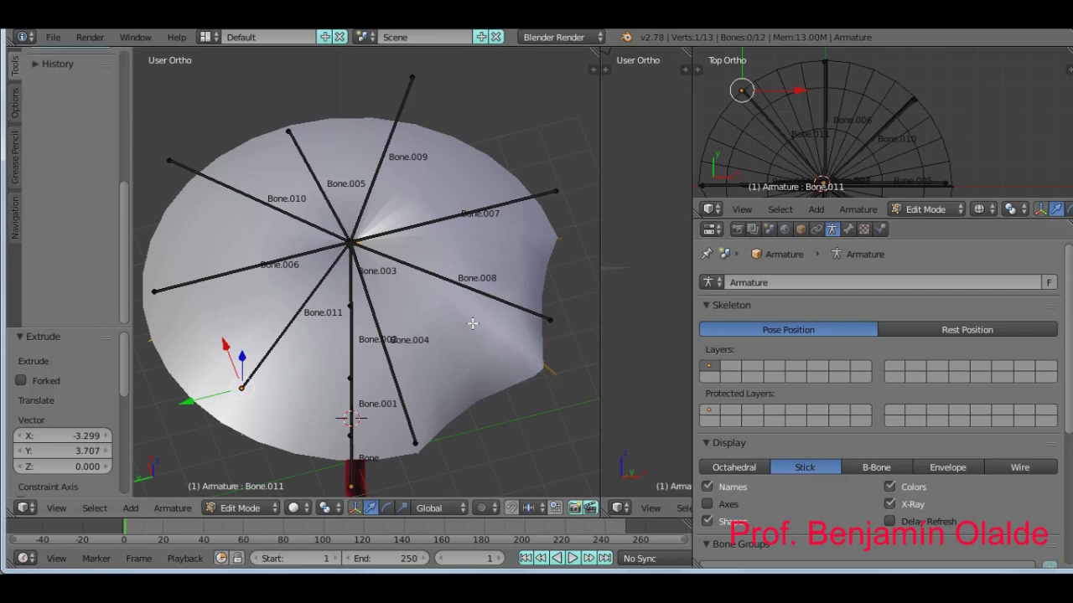
In Front view, lower the tips of Bone.011 and Bone.008 onto the canopy edge.
key("KP_1")
middle_click_drag(422, 315, 498, 335, "shift")
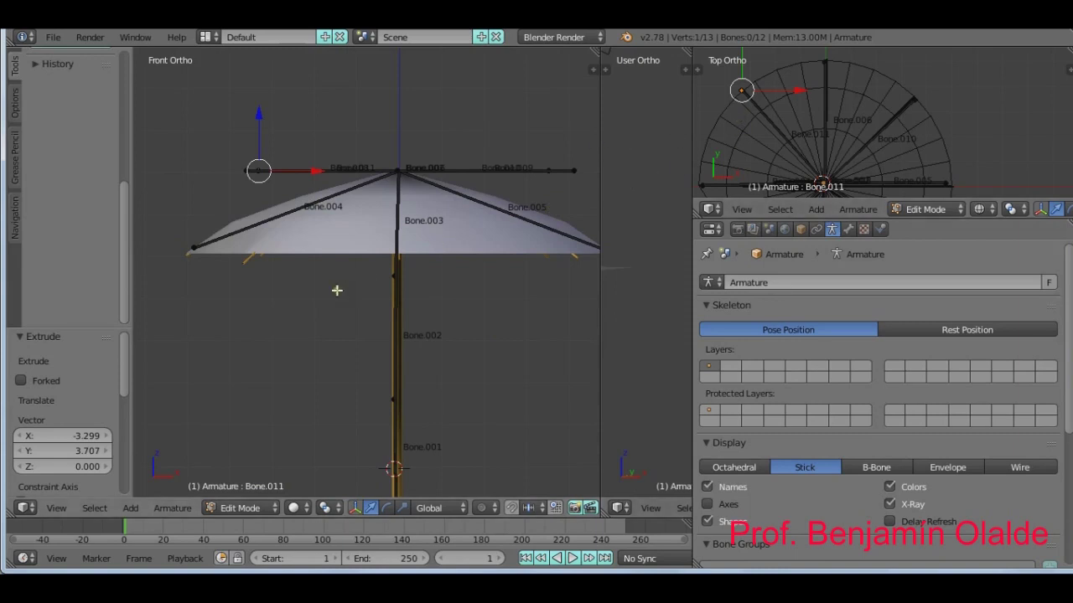
middle_click_drag(336, 290, 455, 316)
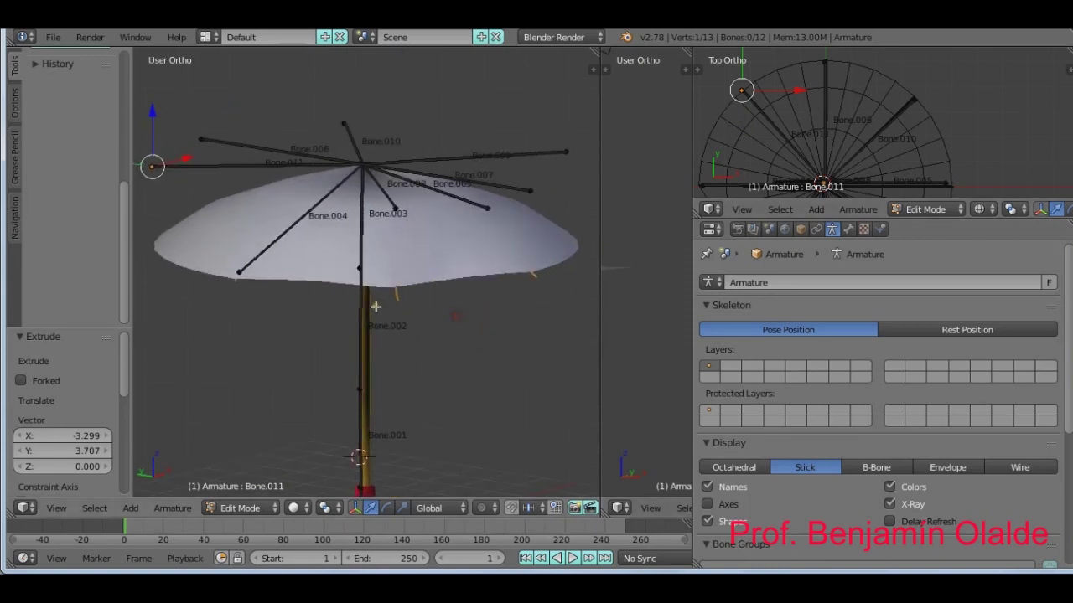
key("KP_1")
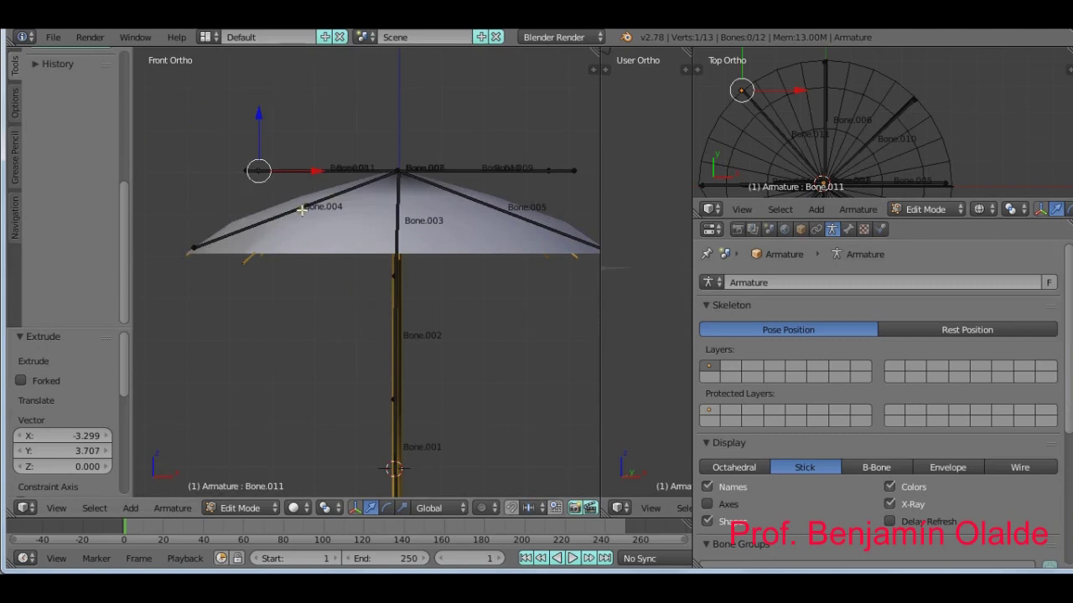
key("Tab")
key("Tab")
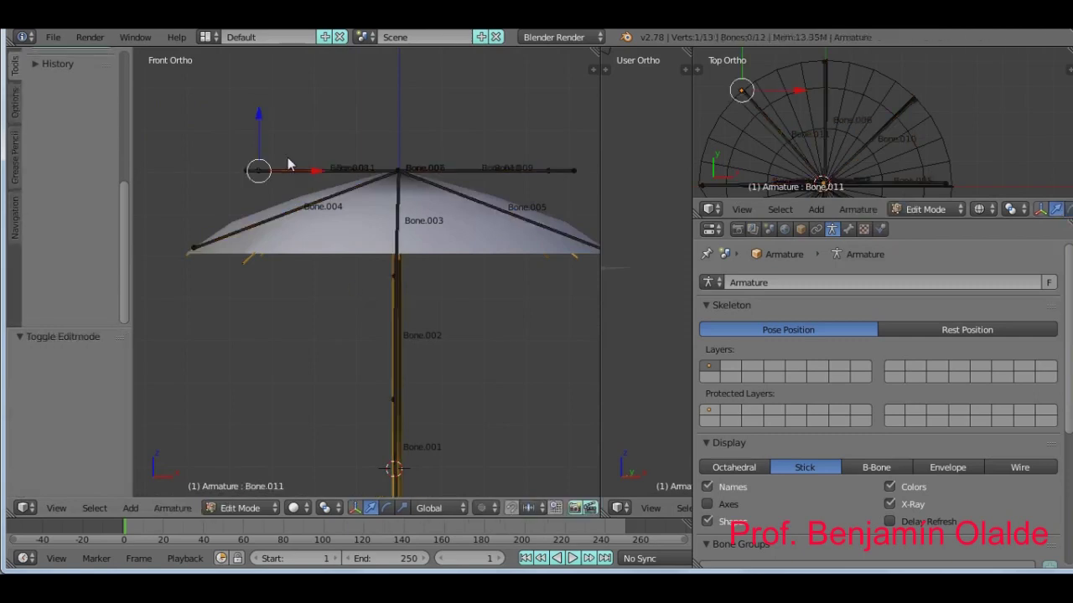
left_click_drag(262, 115, 256, 178)
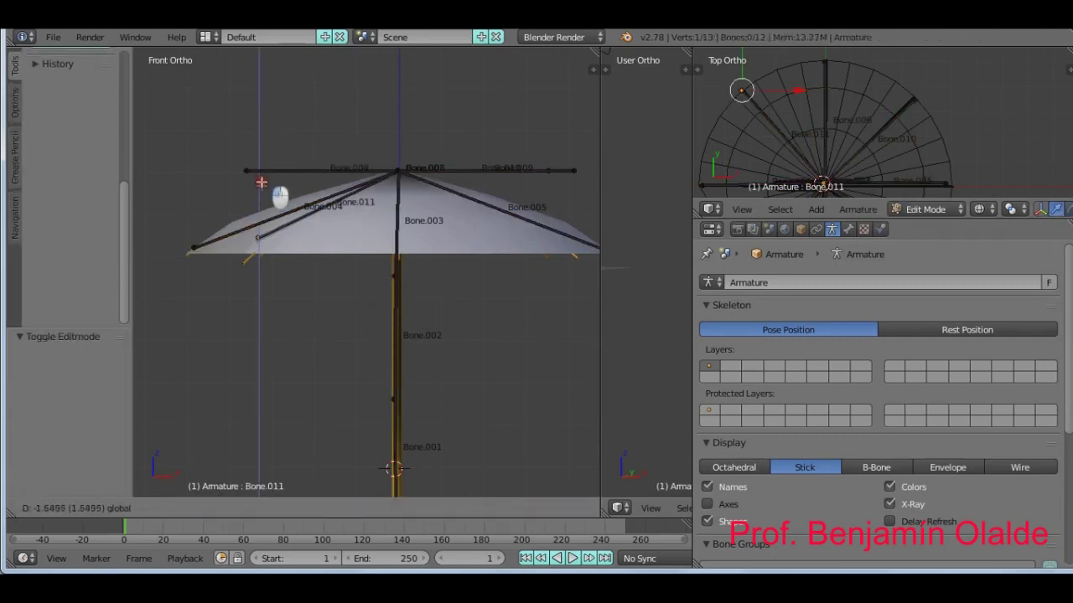
right_click(246, 171)
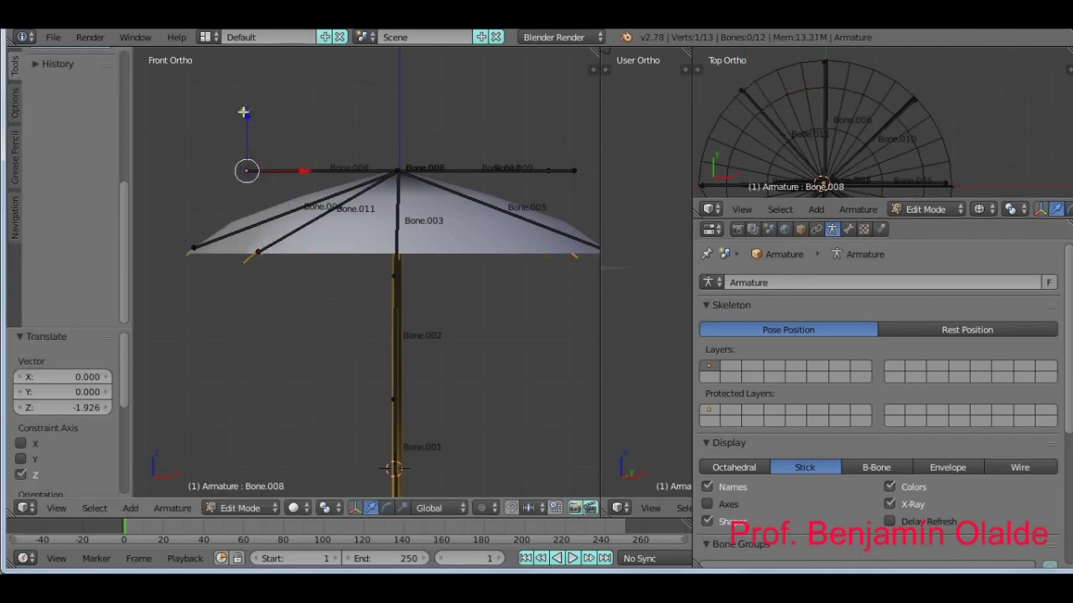
left_click_drag(247, 113, 247, 197)
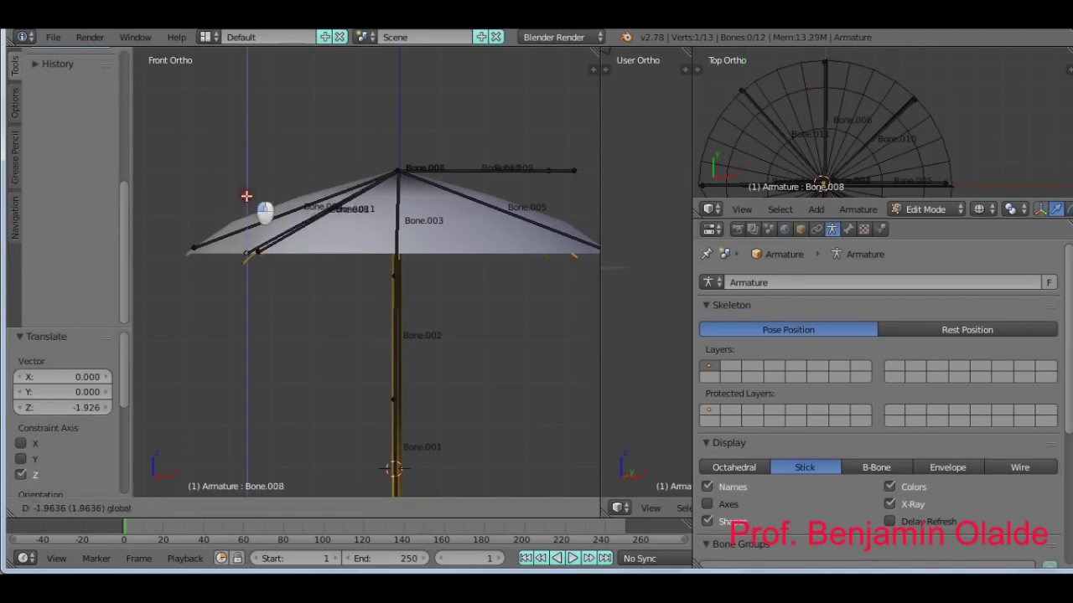
Drop the Bone.010 and Bone.009 tips vertically to the canopy edge, and nudge Bone.004's tip down.
right_click(548, 171)
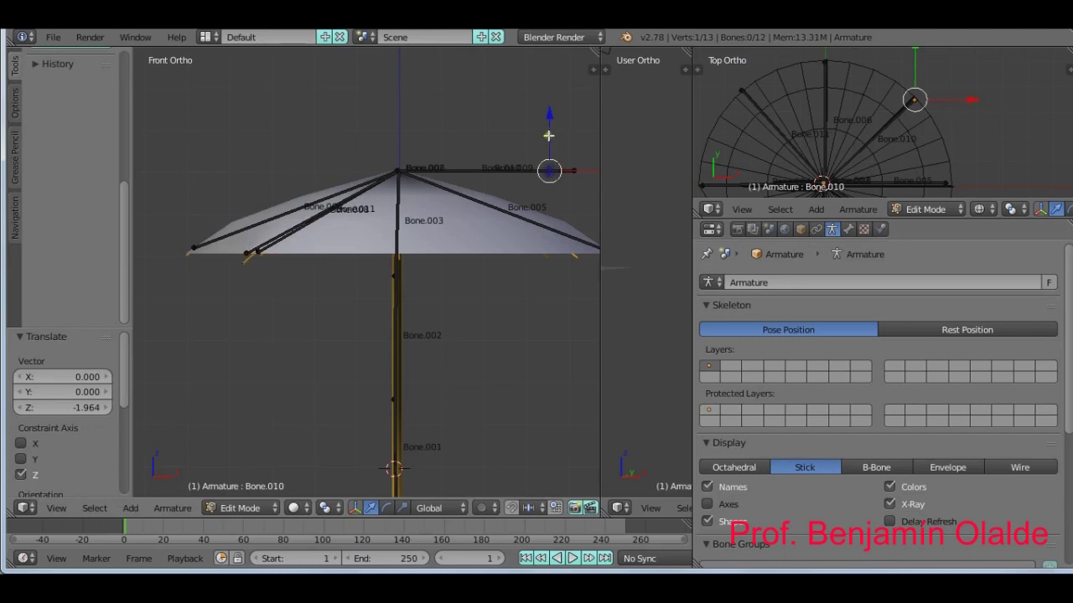
key("g")
key("z")
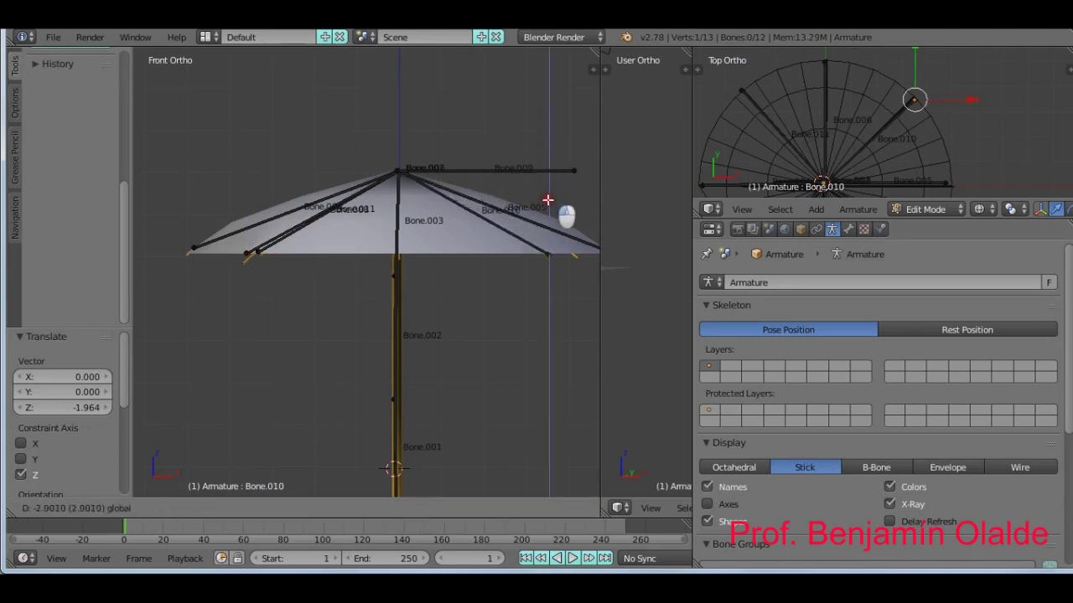
left_click(548, 201)
right_click(572, 167)
key("g")
key("z")
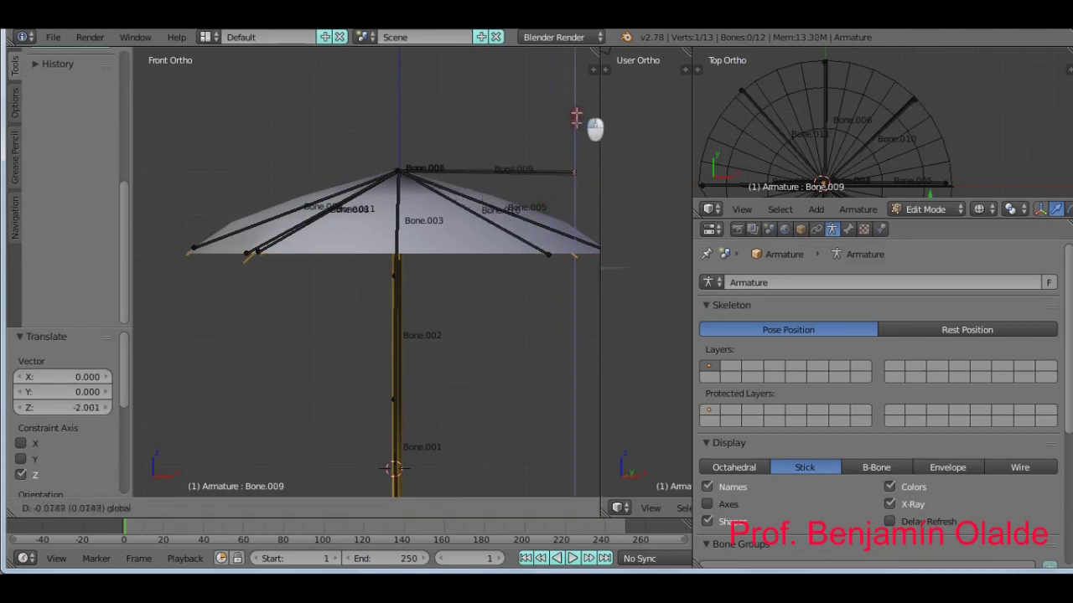
left_click(575, 199)
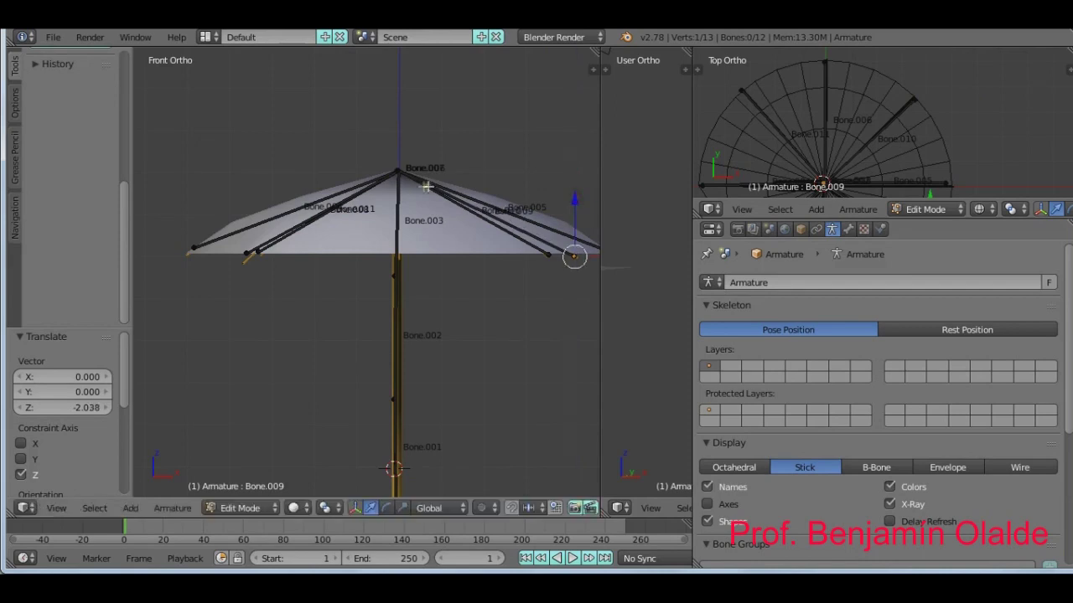
right_click(197, 245)
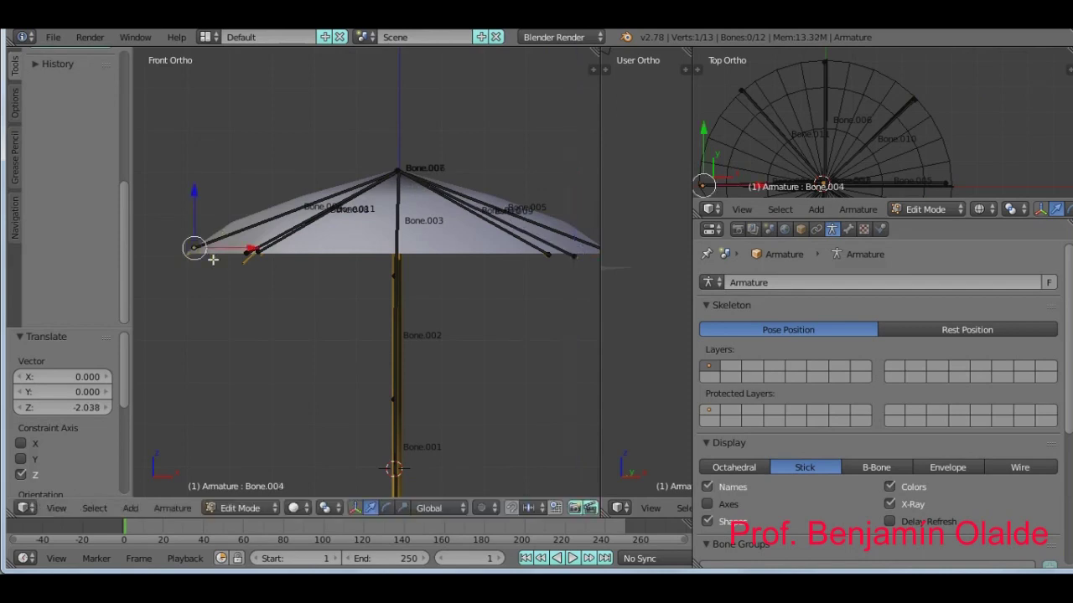
key("g")
left_click(208, 264)
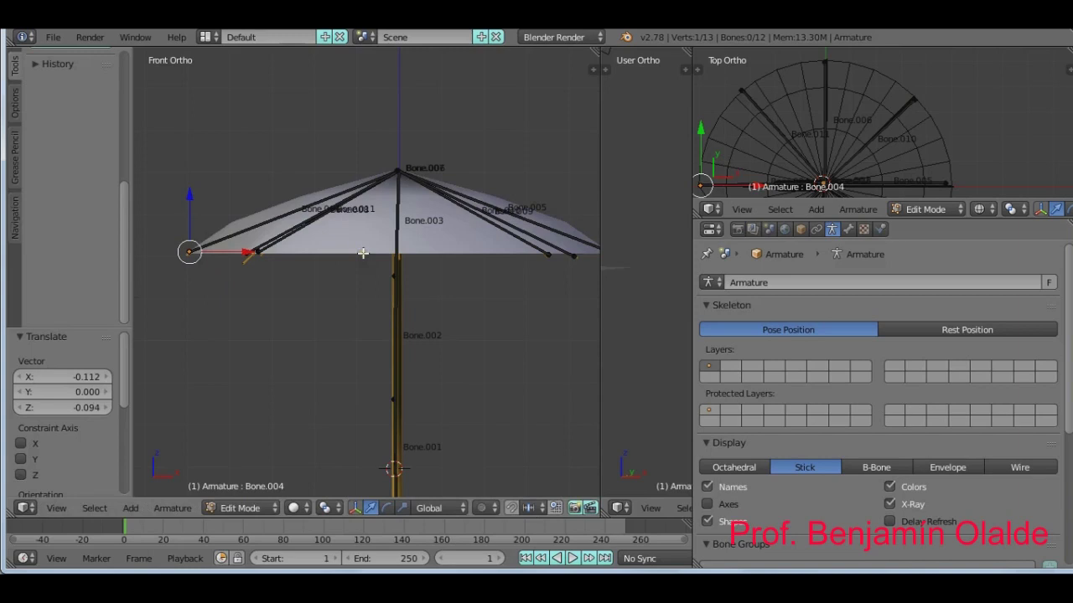
Leave armature editing and turn the view around the umbrella to check the ribs.
key("Tab")
key("KP_4")
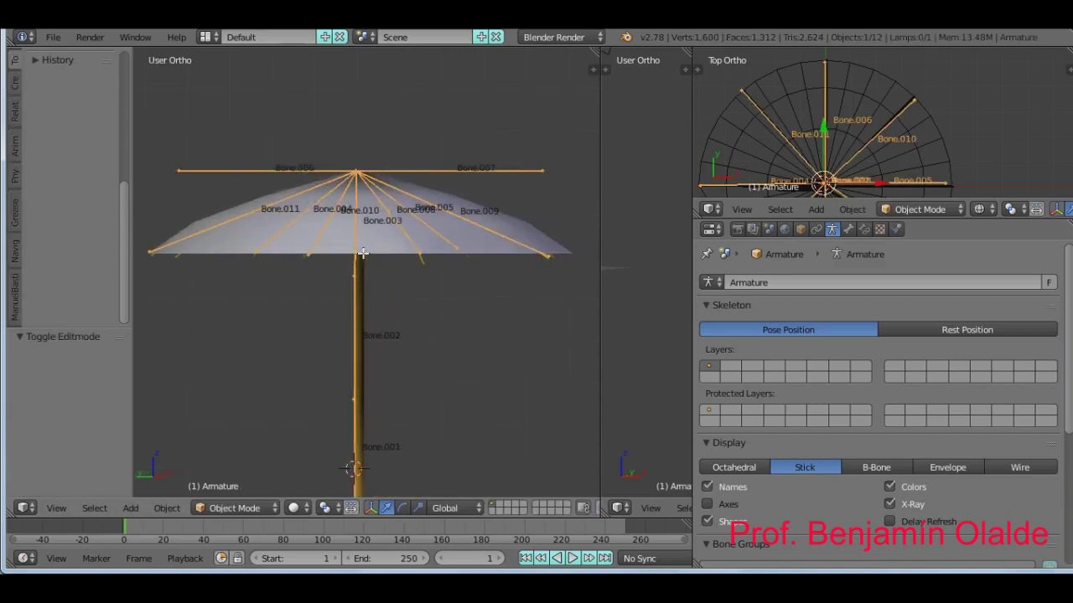
key("KP_4")
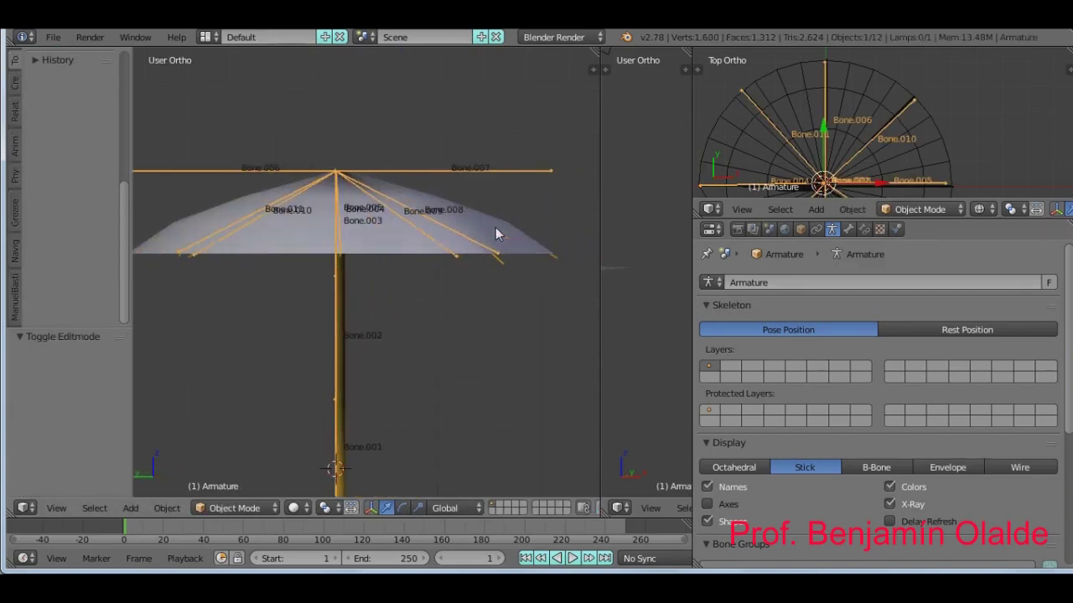
key("KP_4")
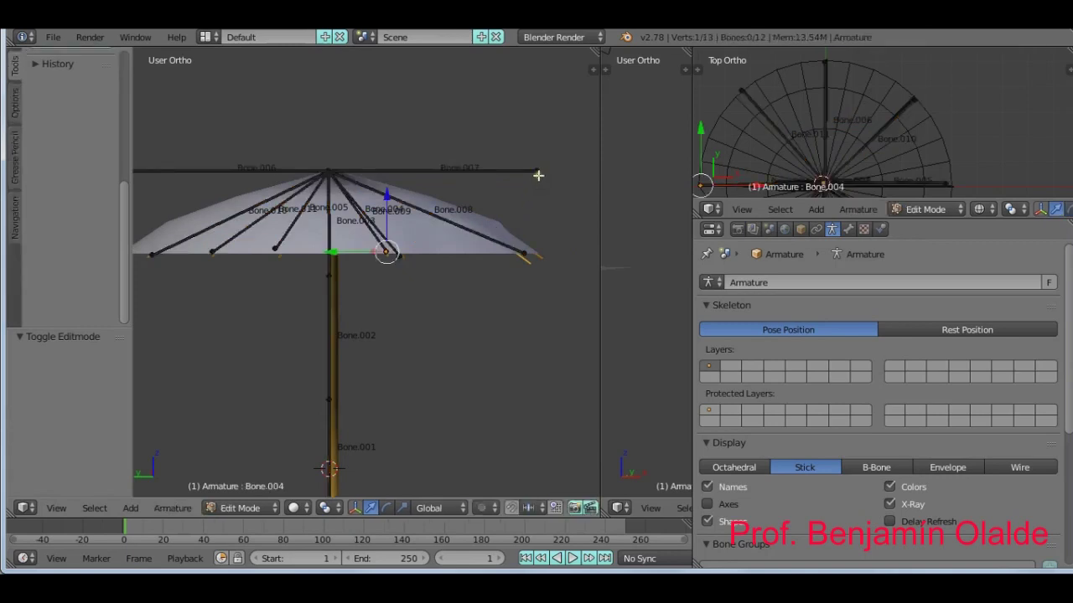
key("Tab")
key("Tab")
key("Tab")
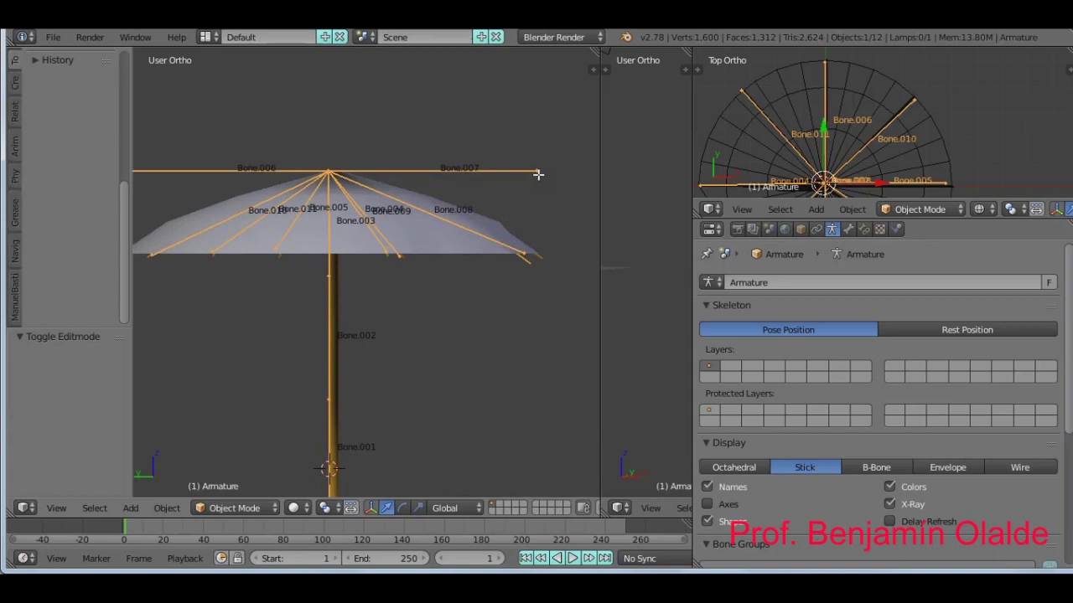
key("Tab")
Lower the Bone.007 and Bone.006 tips vertically onto the canopy rim, then exit Edit Mode.
right_click(538, 173)
key("g")
key("z")
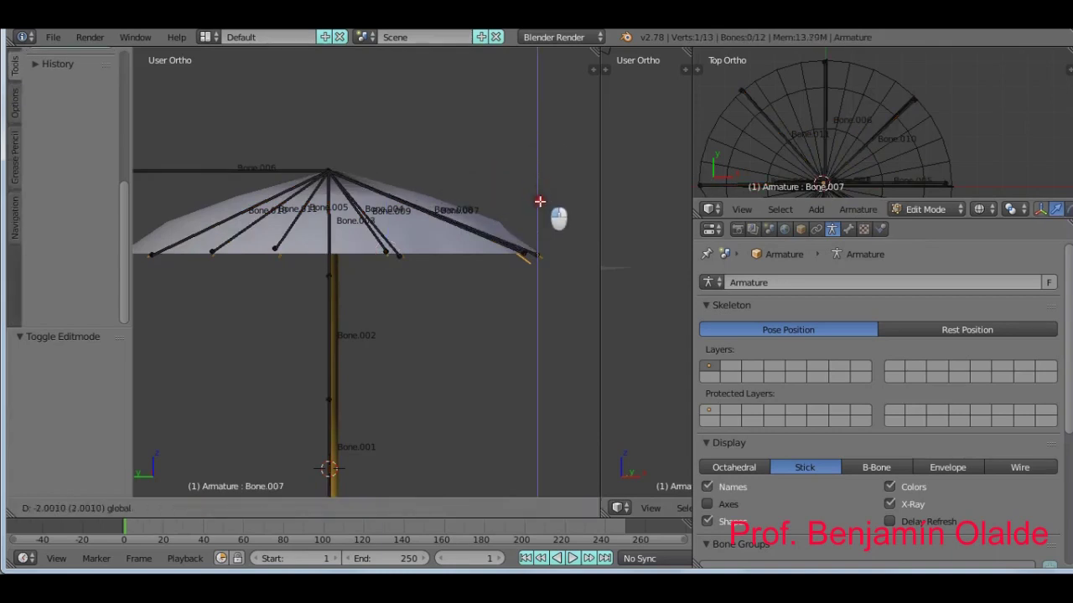
left_click(540, 201)
middle_click_drag(327, 281, 500, 306, "shift")
right_click(303, 196)
key("g")
key("z")
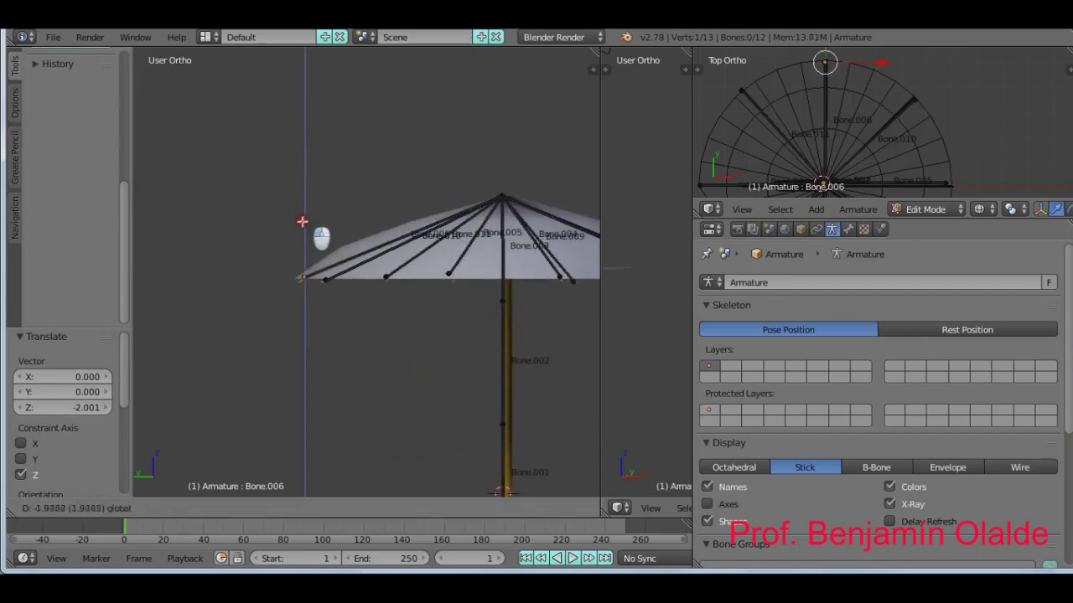
left_click(302, 222)
middle_click_drag(499, 344, 352, 306, "shift")
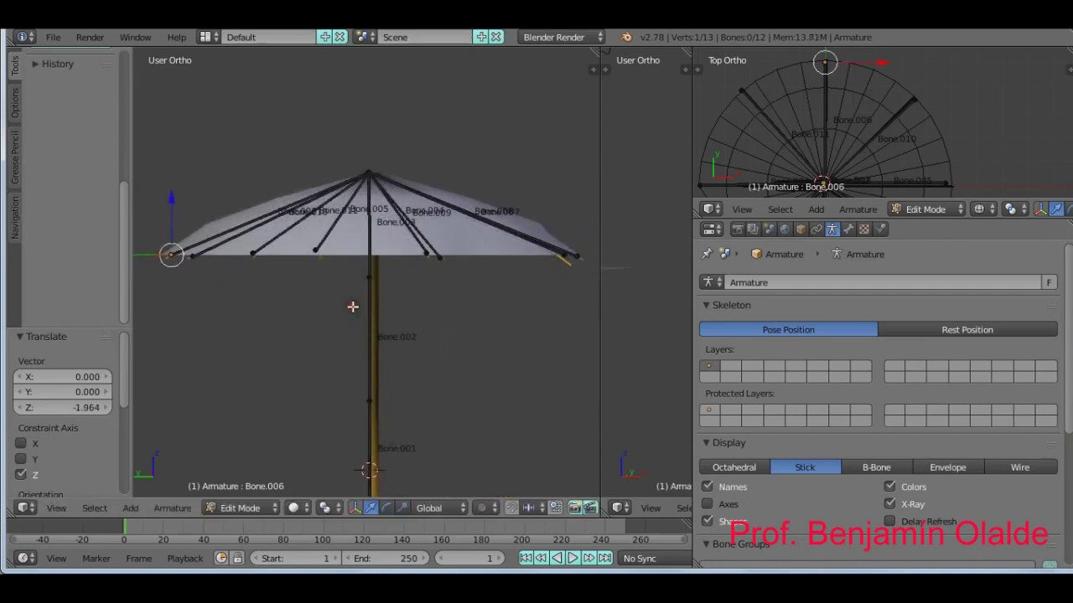
key("Tab")
key("KP_6")
key("KP_6")
key("KP_6")
key("KP_6")
key("KP_6")
key("KP_6")
key("KP_6")
key("KP_6")
key("KP_6")
key("KP_6")
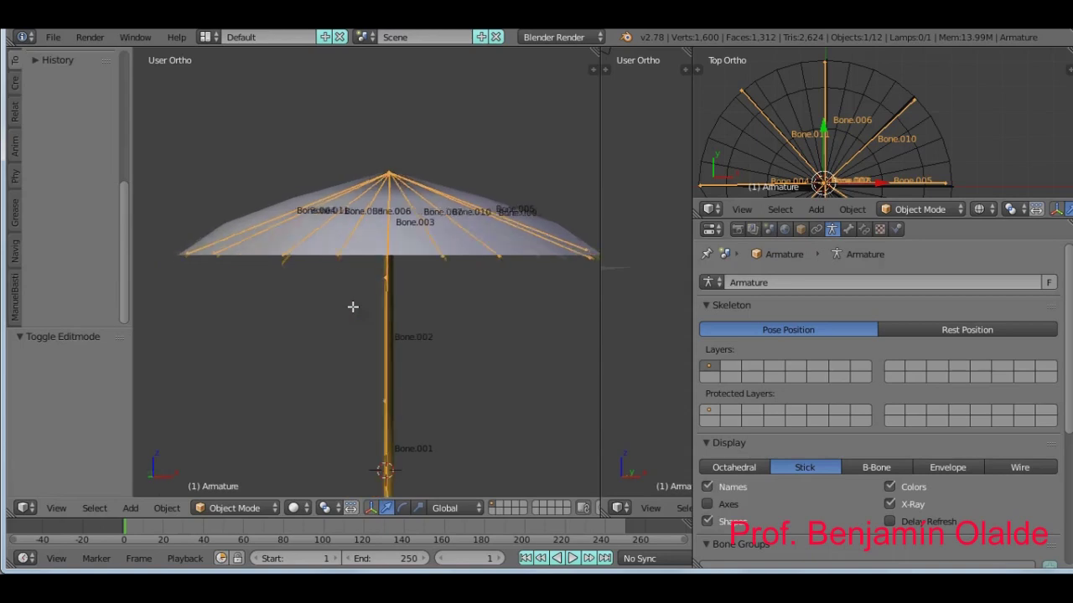
key("KP_7")
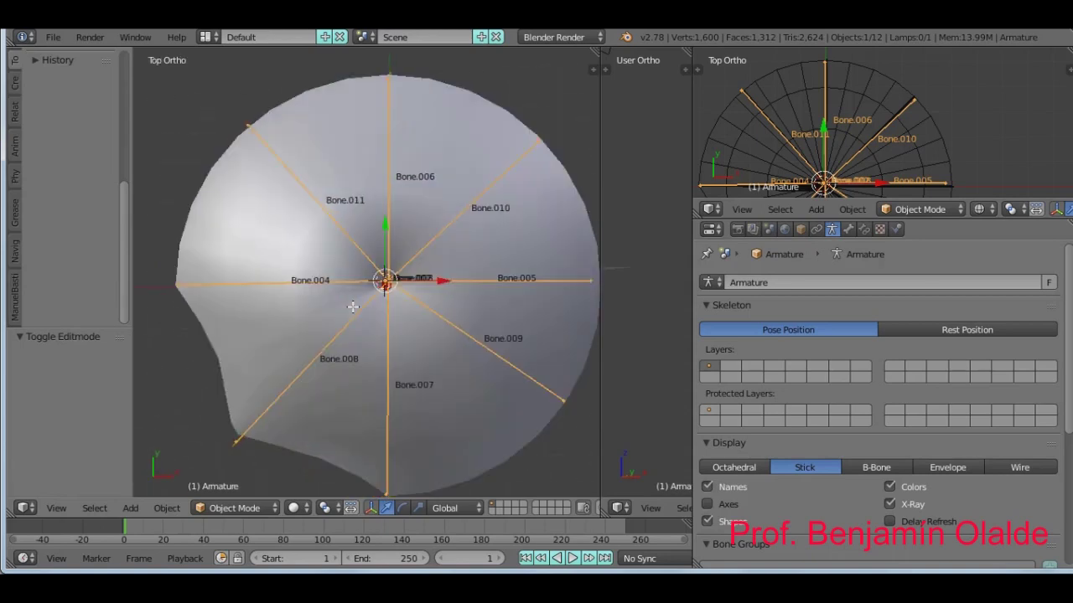
mouse_move(435, 385)
middle_mouse_down()
mouse_move(408, 323)
mouse_move(407, 232)
mouse_move(463, 209)
mouse_move(401, 349)
mouse_move(287, 335)
mouse_move(371, 364)
mouse_move(313, 315)
middle_mouse_up()
mouse_move(441, 363)
middle_mouse_down()
mouse_move(372, 344)
mouse_move(387, 375)
mouse_move(436, 309)
middle_mouse_up()
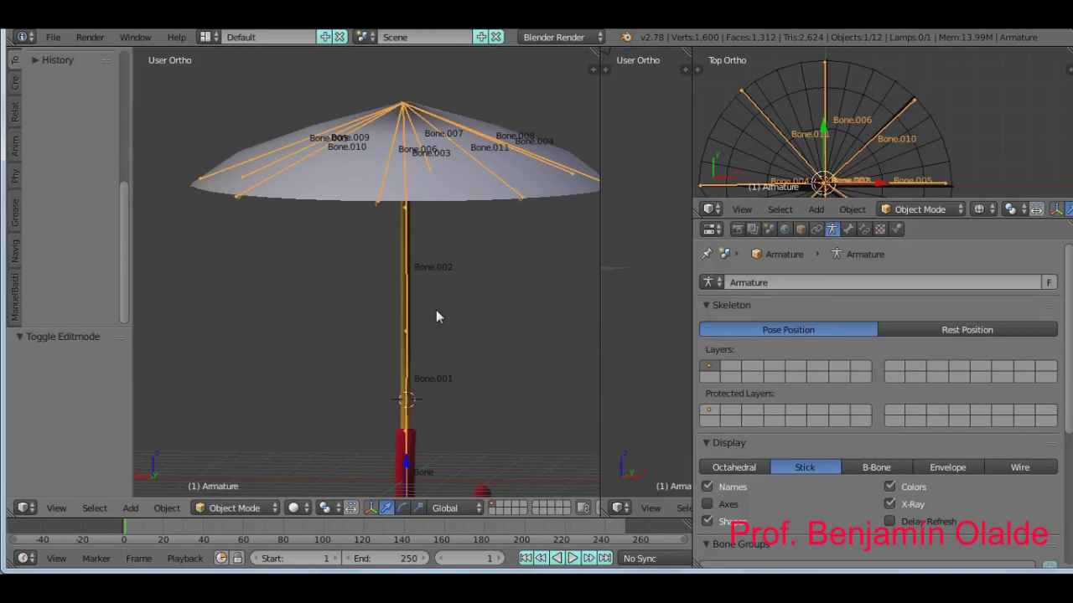
key("Tab")
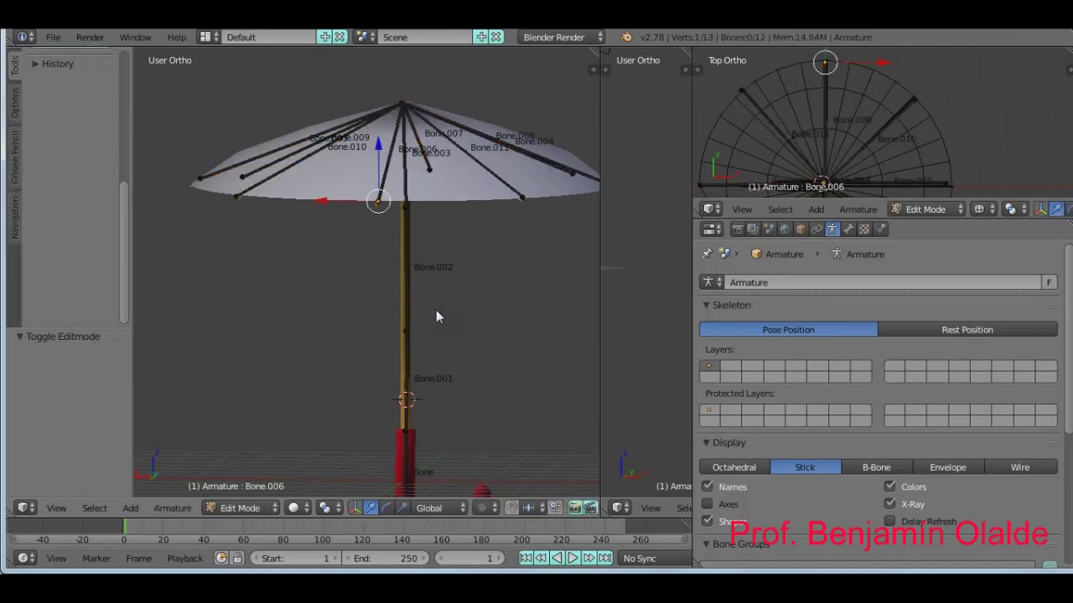
middle_click_drag(476, 283, 445, 322, "shift")
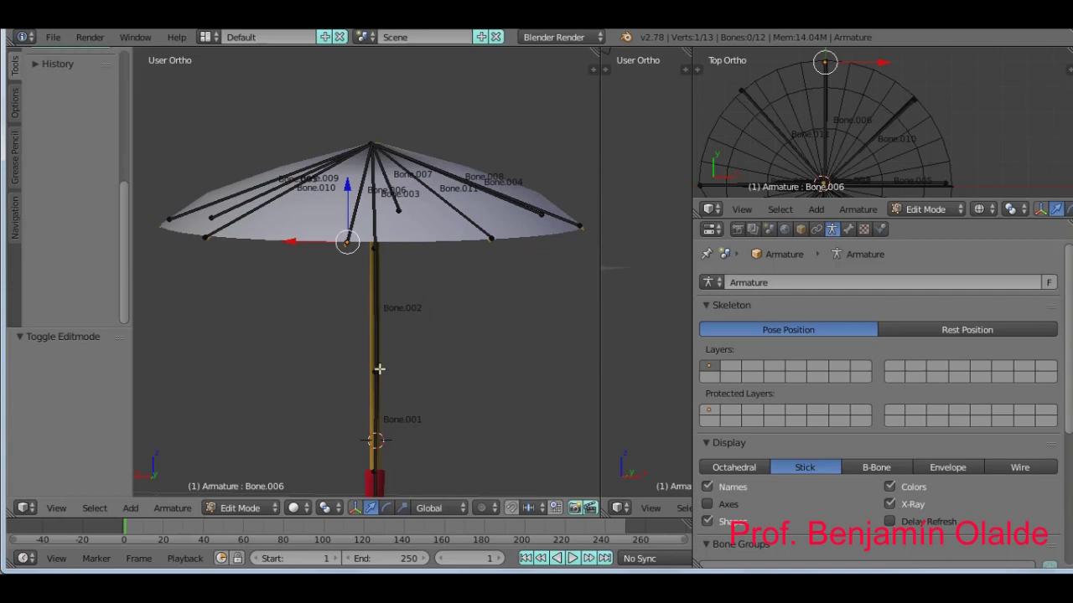
key("Tab")
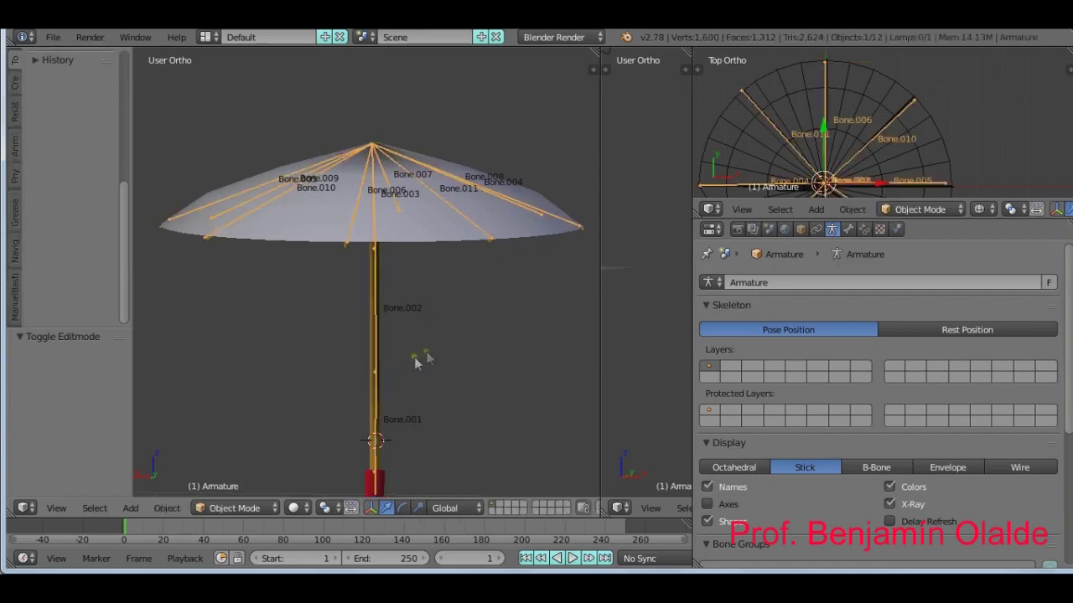
left_click(471, 314)
Deselect everything in the scene and select the umbrella armature.
key("a")
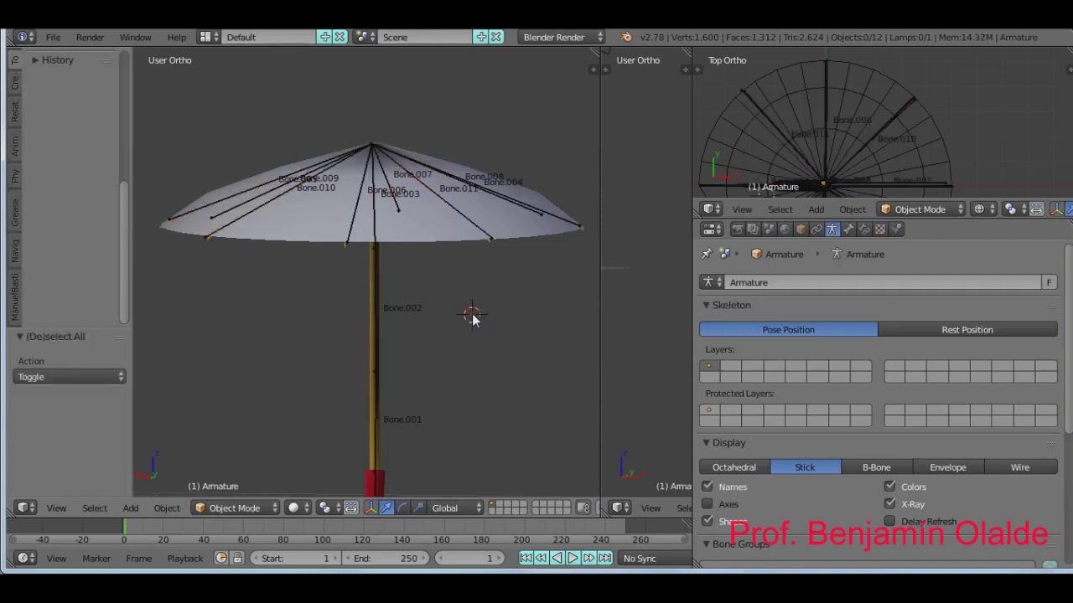
key("space")
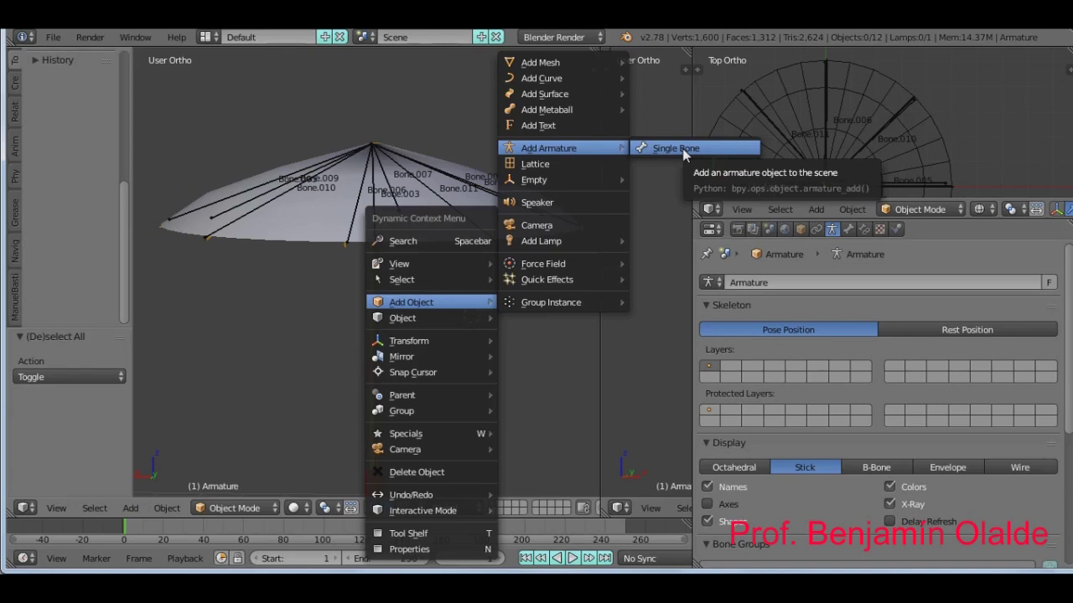
right_click(352, 216)
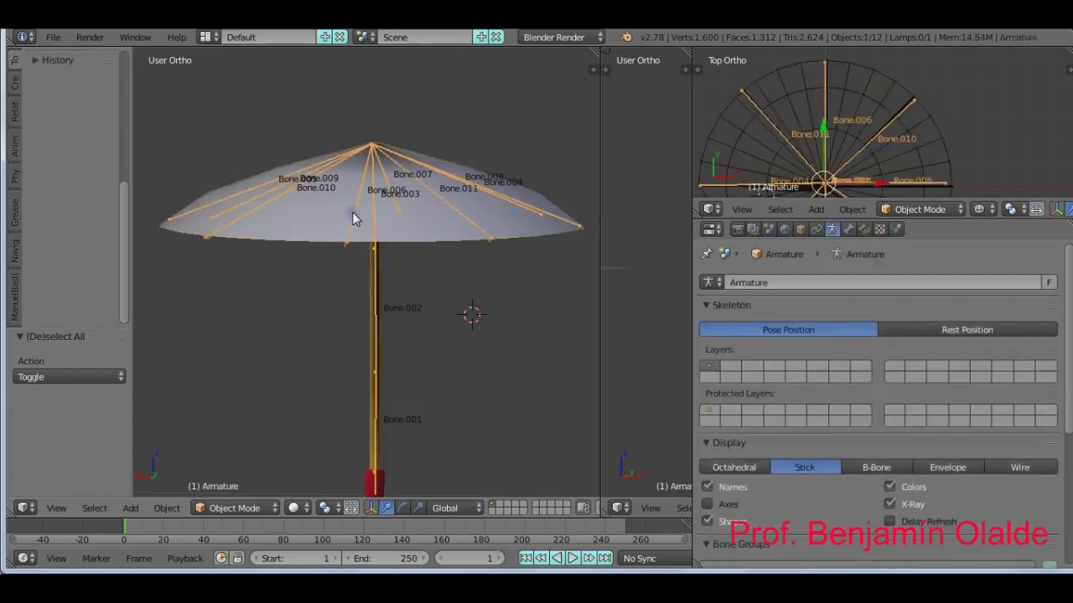
Select rib Bone.006 in Edit Mode, then toggle the armature between Object and Edit Mode.
key("Tab")
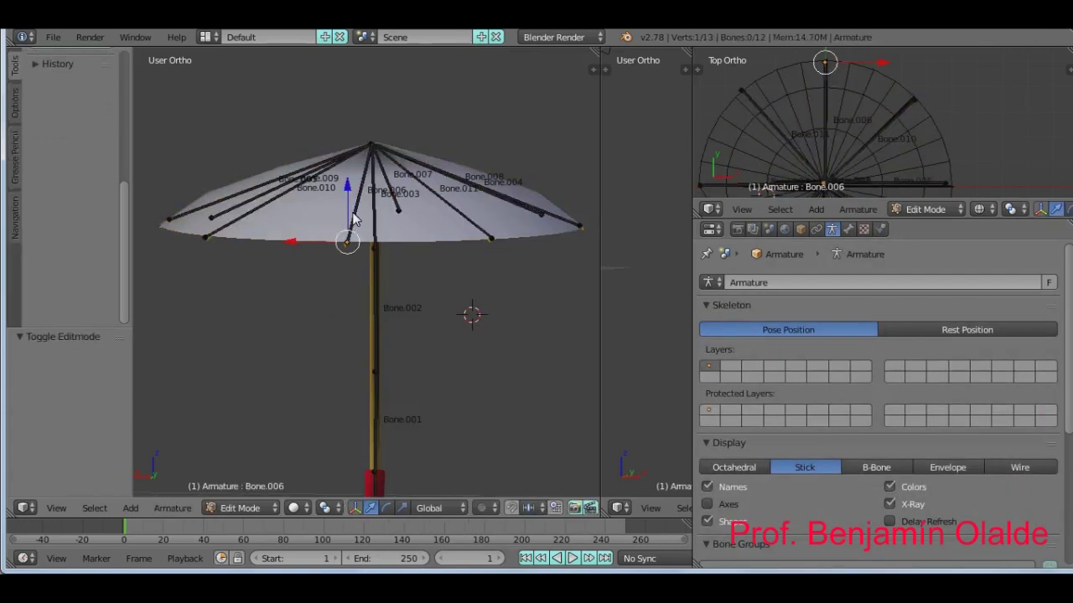
right_click(352, 217)
key("Tab")
key("Tab")
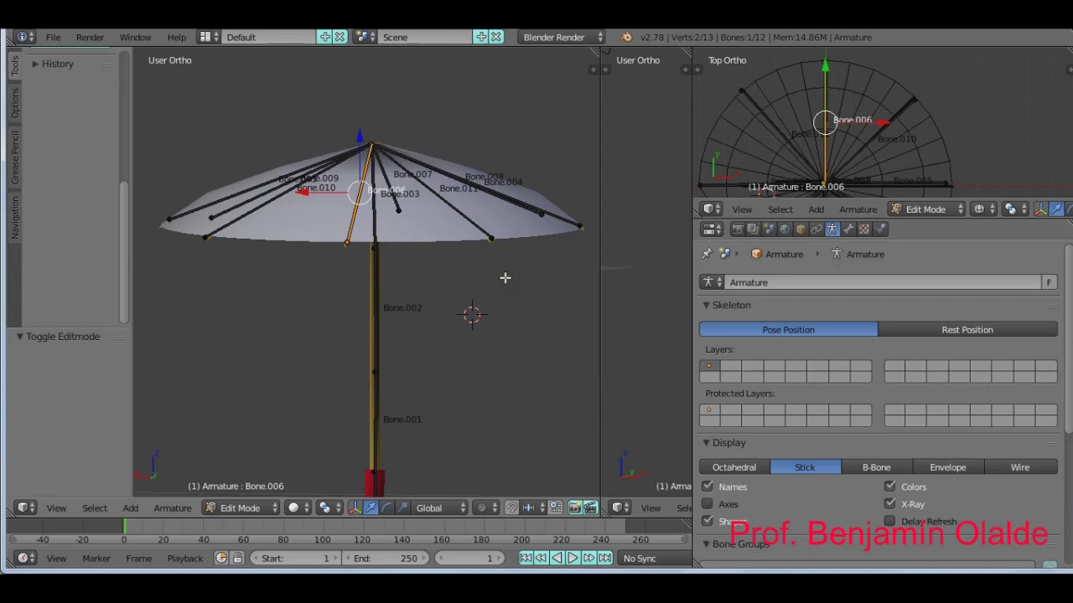
key("Tab")
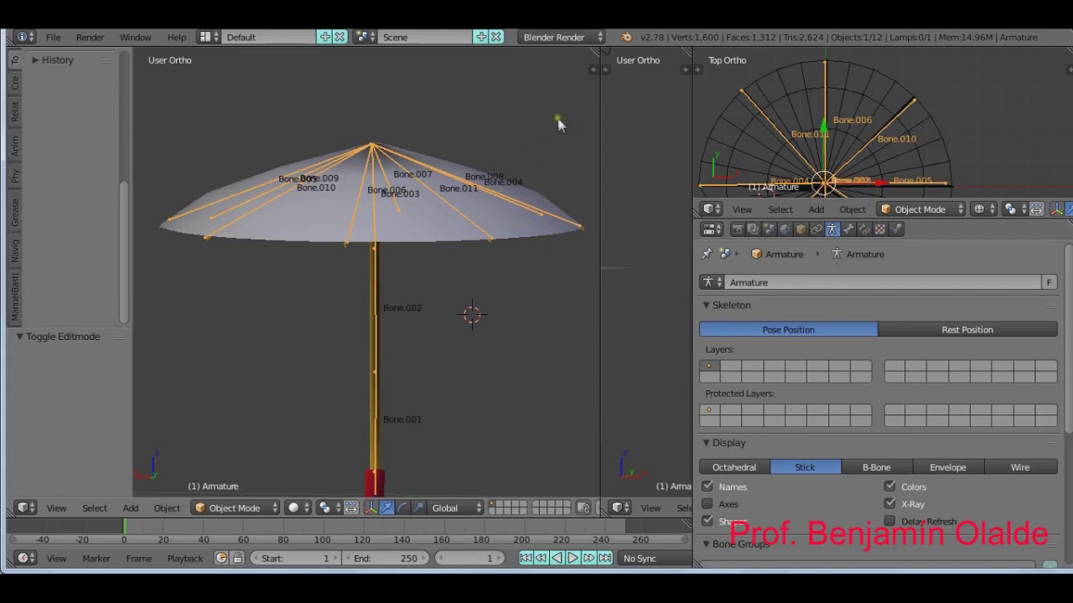
key("Tab")
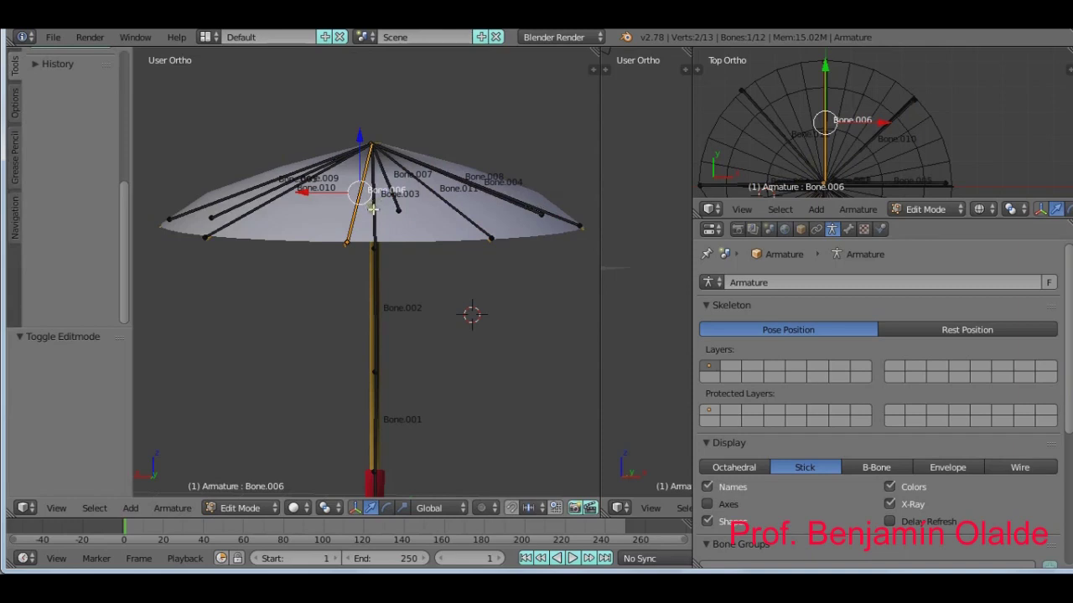
Return the armature to Object Mode, switch to Front view, and select the red handle mesh Circle.
key("Tab")
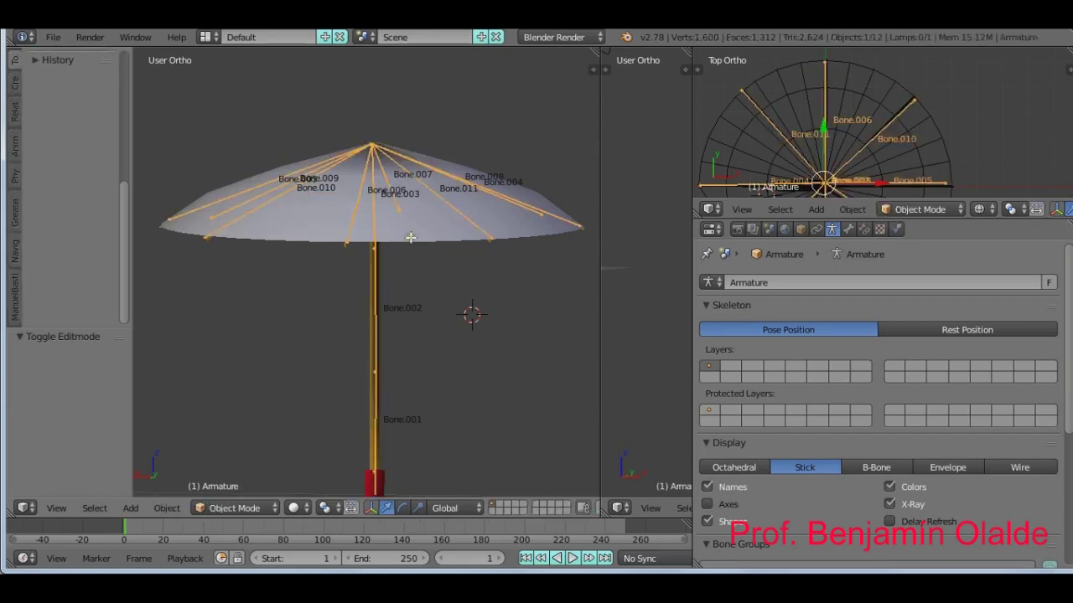
key("Tab")
key("Tab")
middle_click_drag(395, 344, 422, 299, "shift")
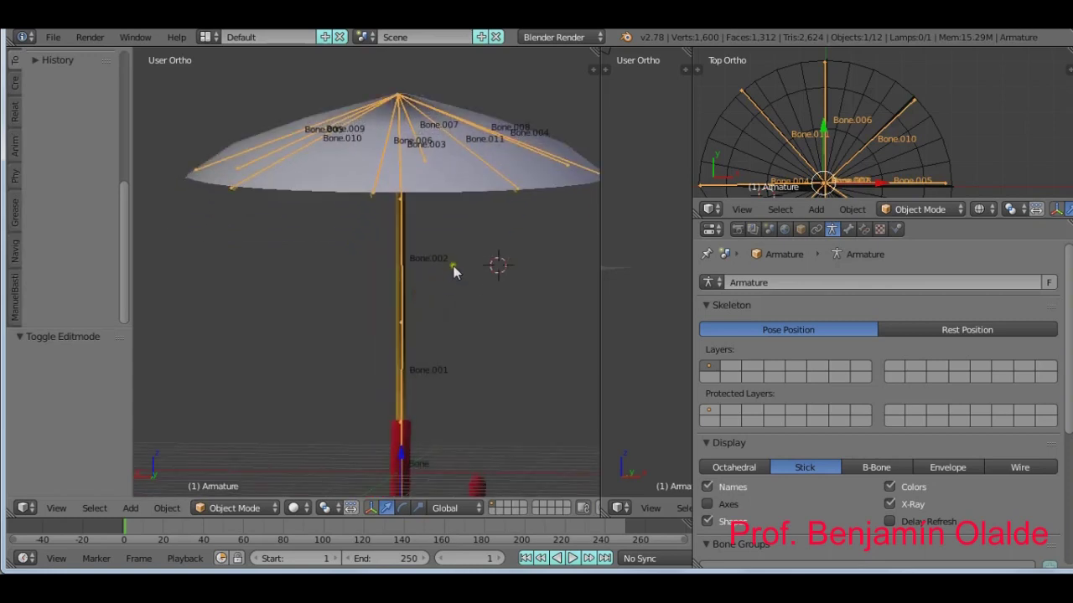
key("KP_1")
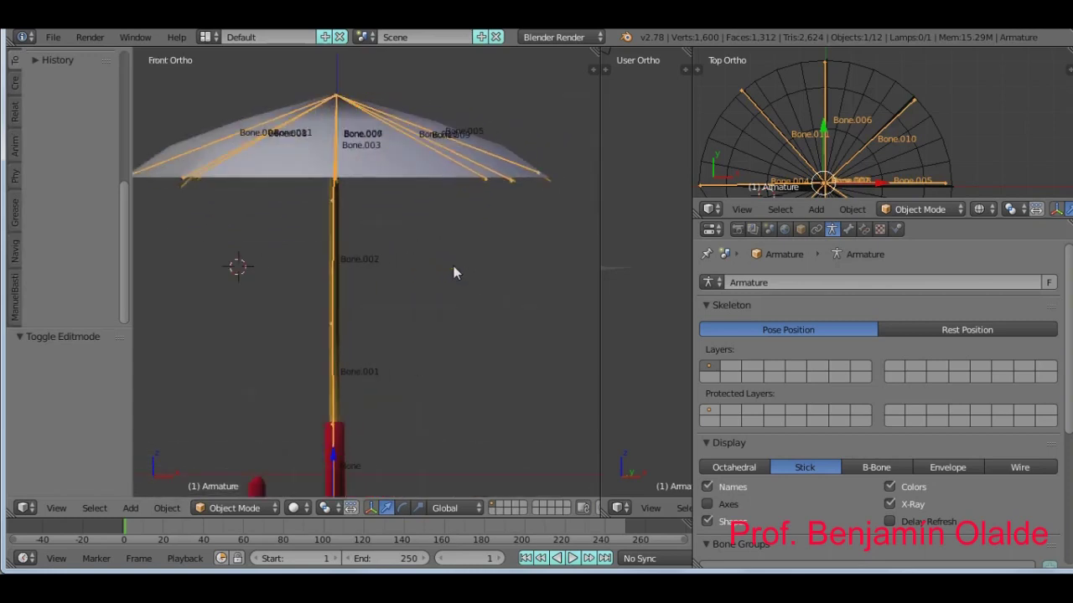
middle_click_drag(453, 273, 492, 278, "shift")
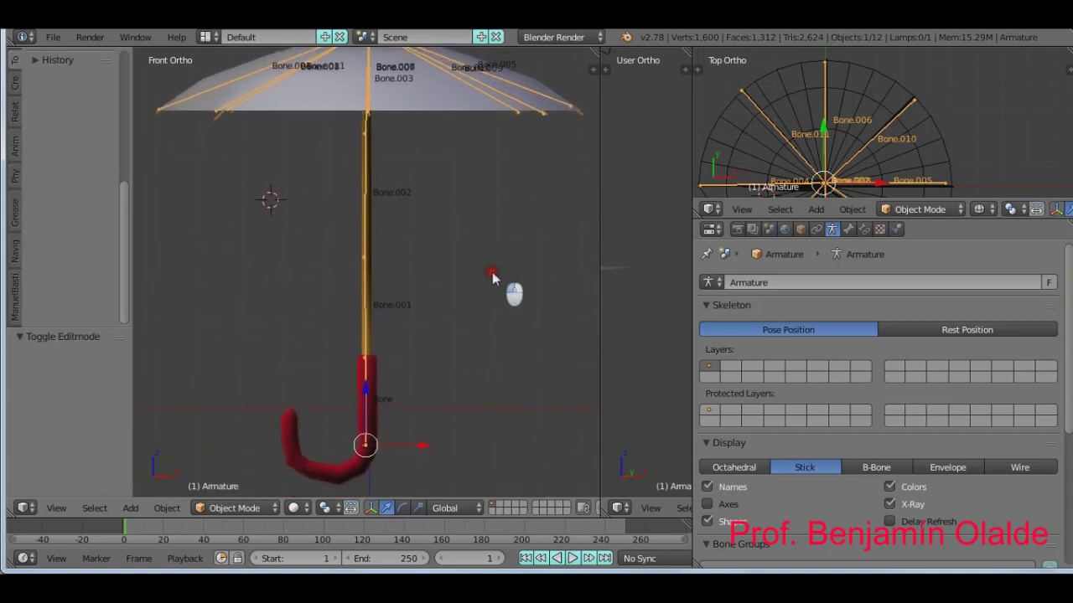
right_click(287, 442)
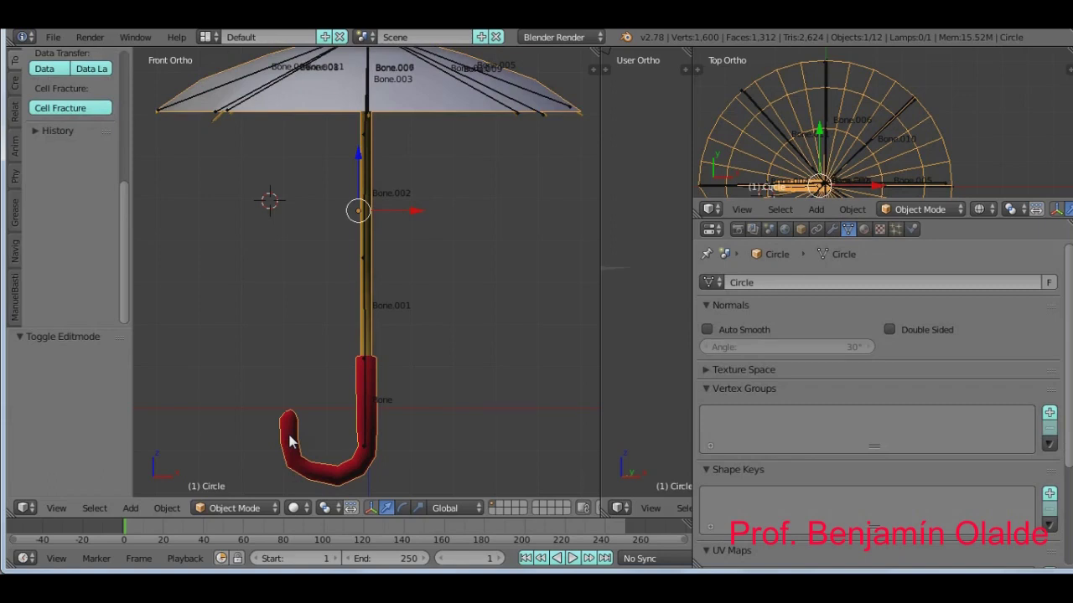
In wireframe, add rib Circle.004 to the handle selection, then make the armature the active object.
key("z")
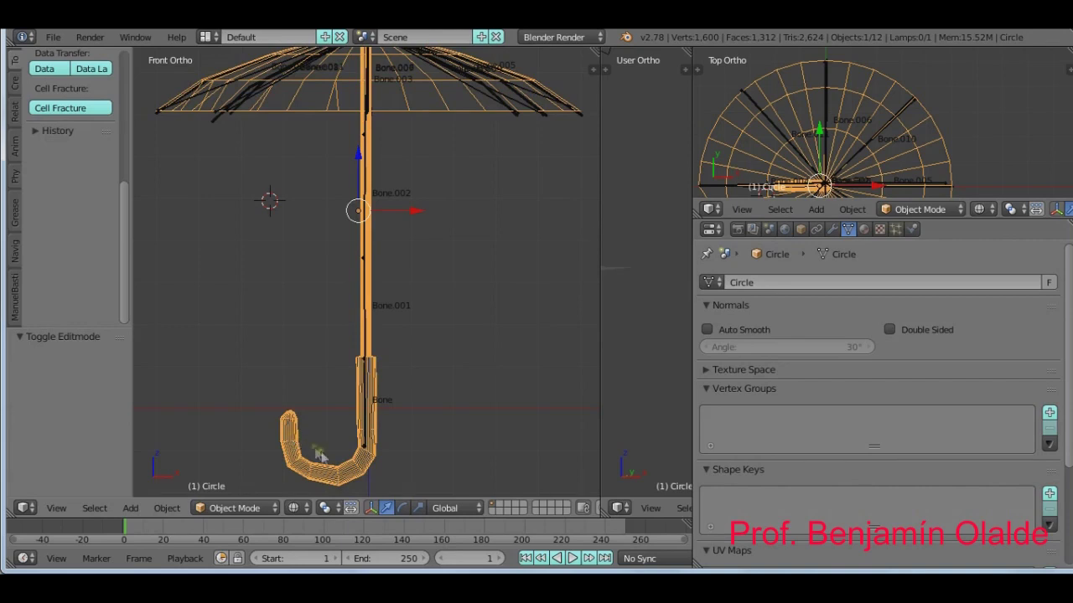
scroll(364, 357, "up", 4)
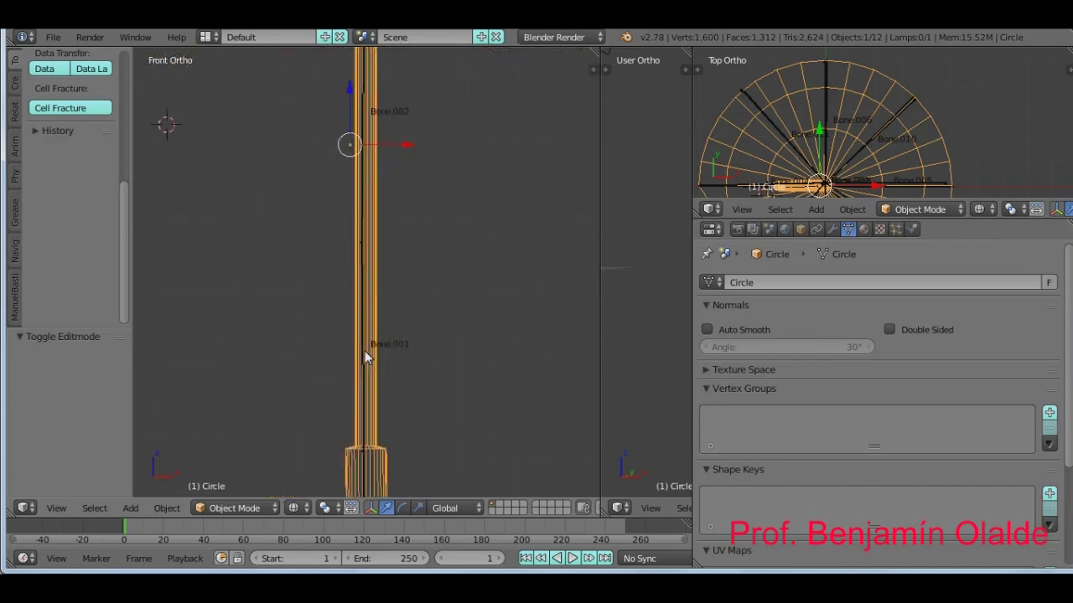
scroll(364, 356, "down", 4)
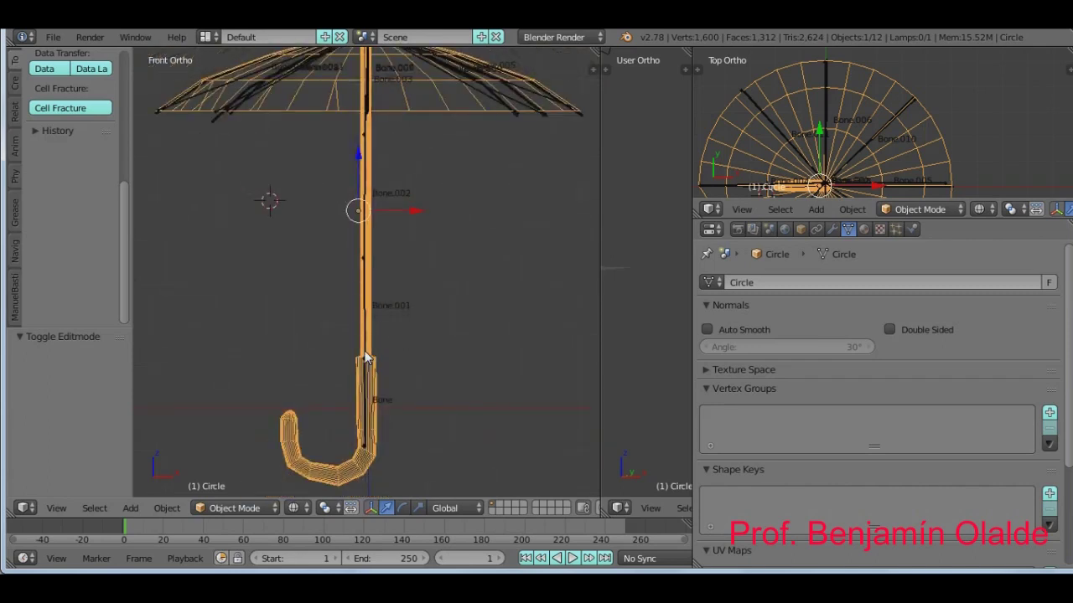
middle_click_drag(402, 247, 423, 344, "shift")
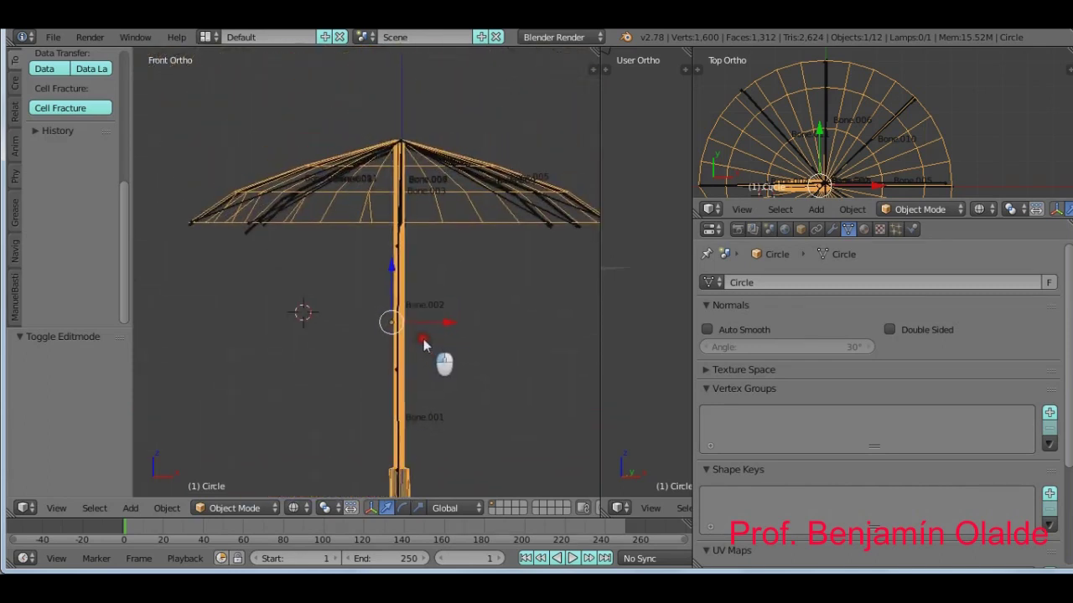
right_click(246, 234, "shift")
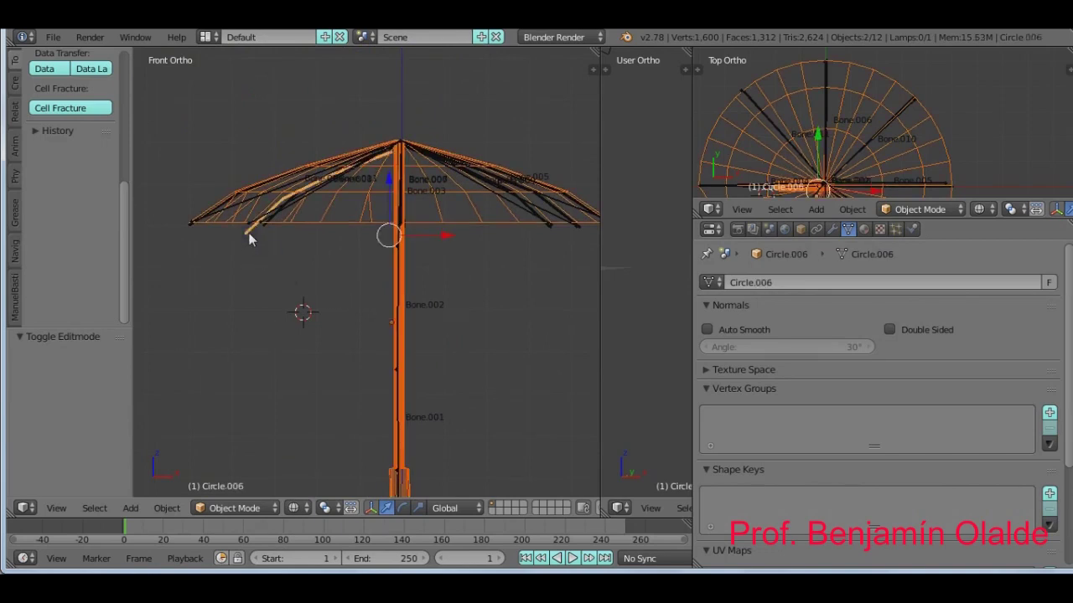
right_click(249, 235, "shift")
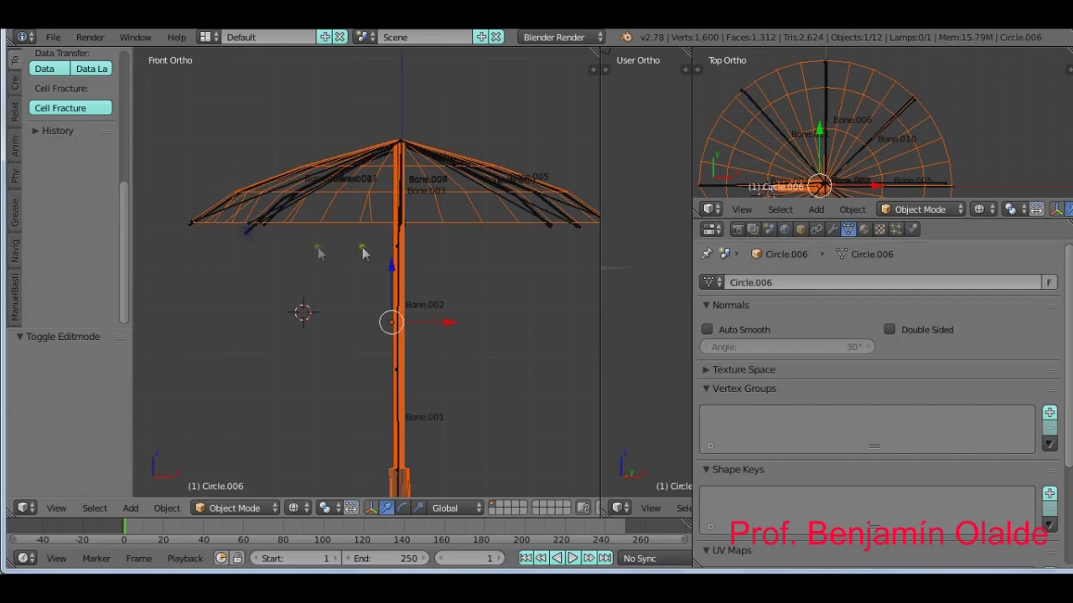
scroll(514, 224, "up", 3)
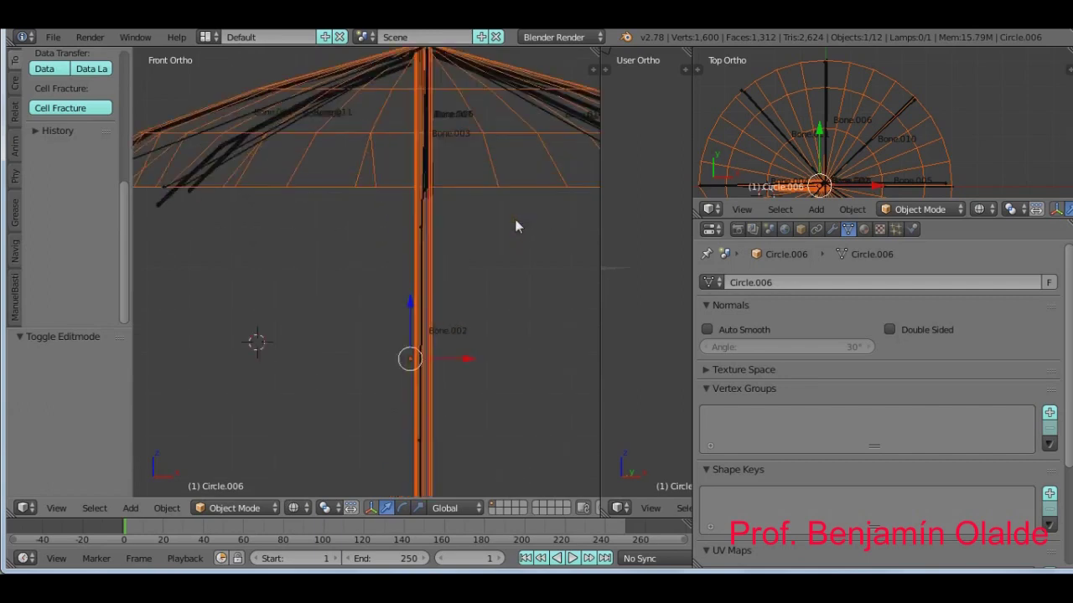
middle_click_drag(557, 137, 523, 163, "shift")
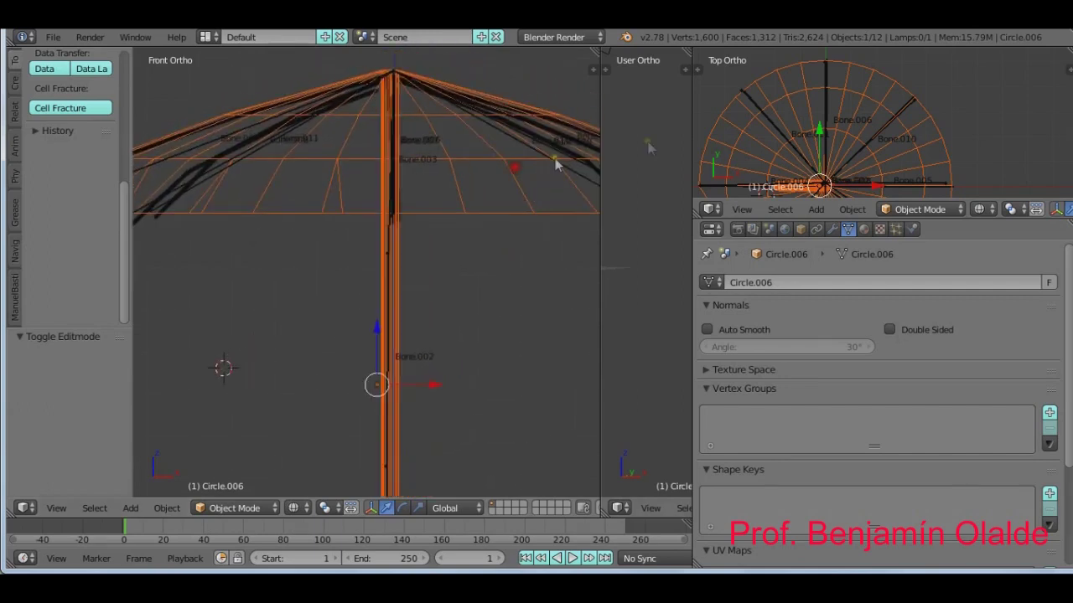
right_click(767, 122, "shift")
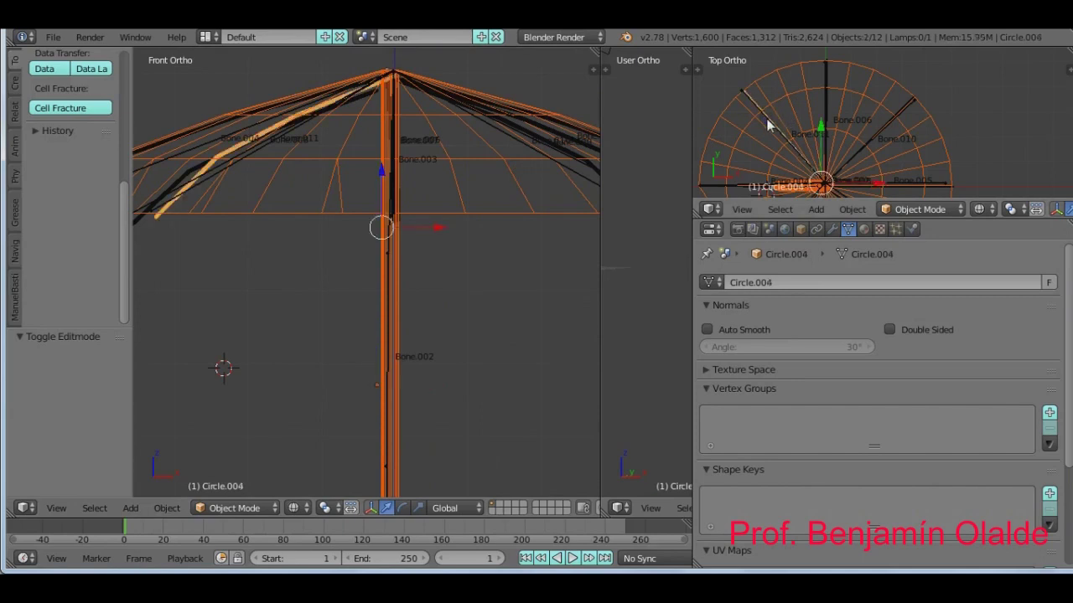
right_click(766, 124, "shift")
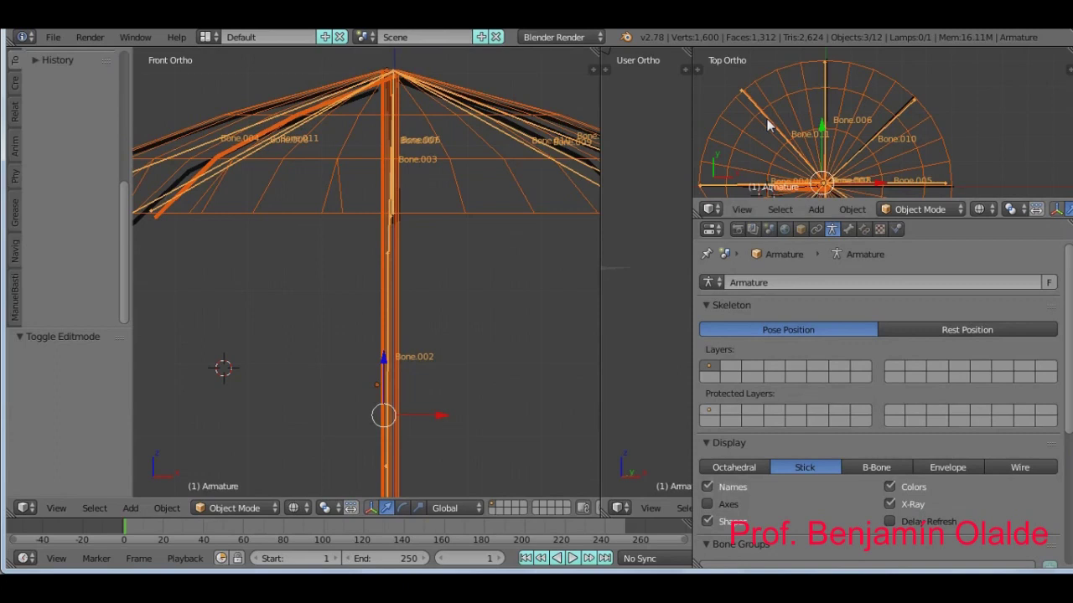
Bring up the Set Parent To menu with Ctrl+P.
key("ctrl+p")
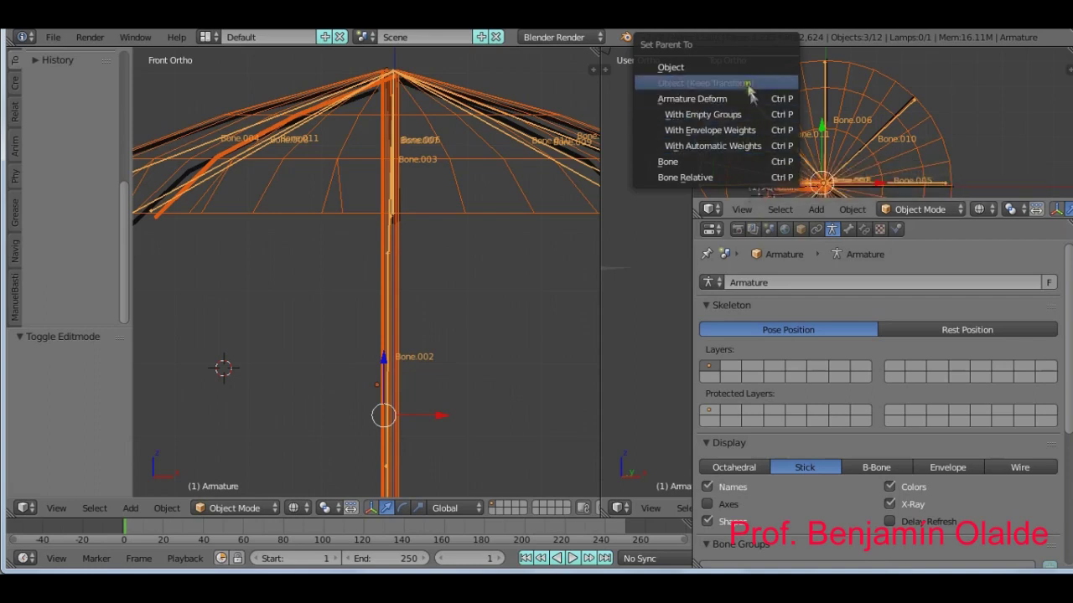
Parent the meshes with Armature Deform using Automatic Weights, then select only the armature.
left_click(729, 144)
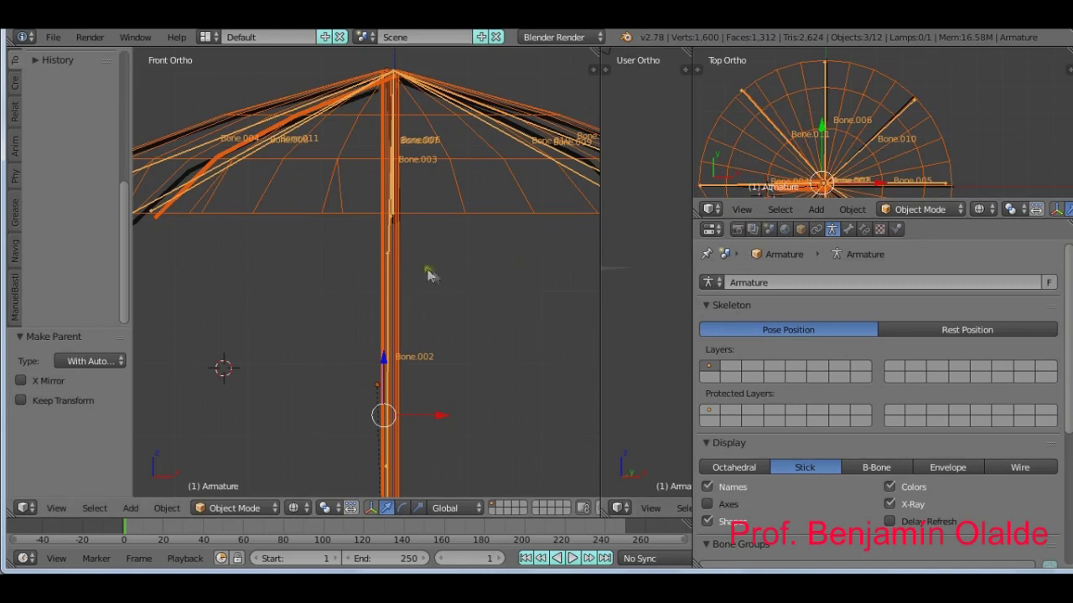
right_click(388, 268)
right_click(388, 268)
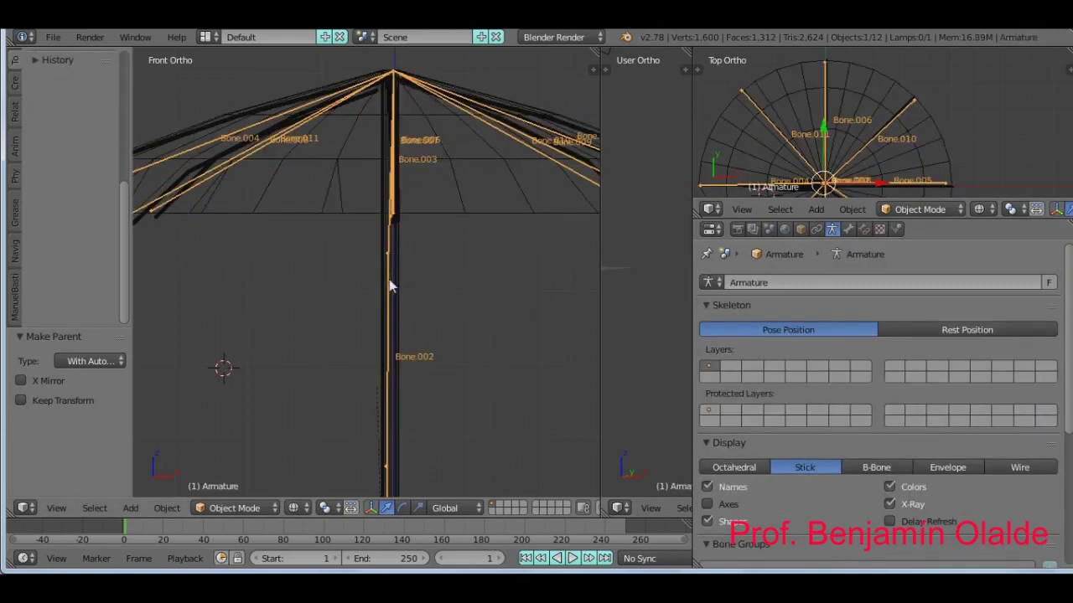
left_click(275, 506)
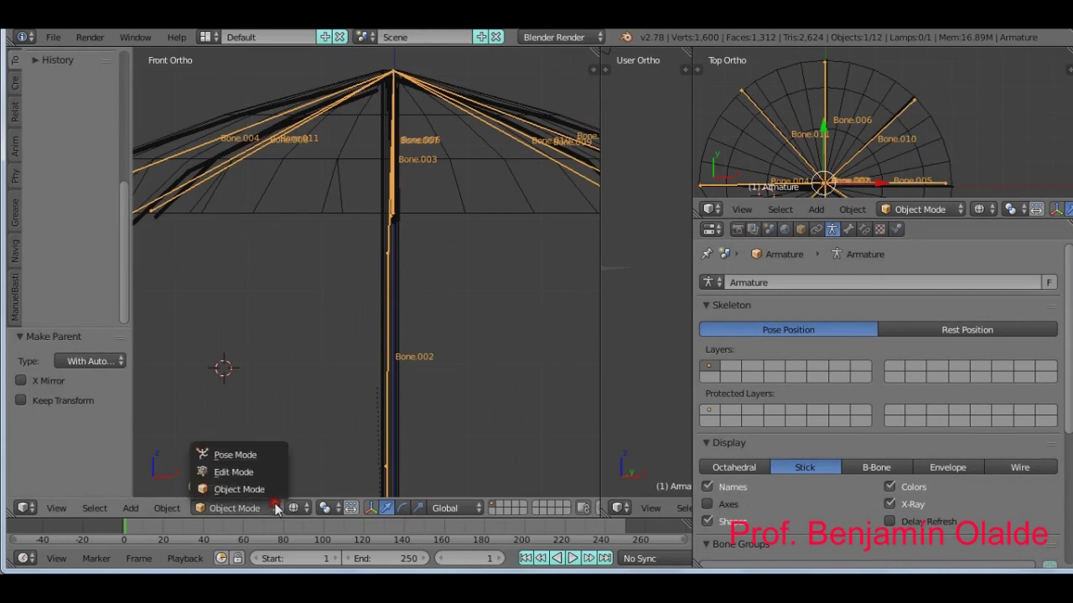
Enter Pose Mode, select all bones, and test a move before undoing it.
left_click(249, 453)
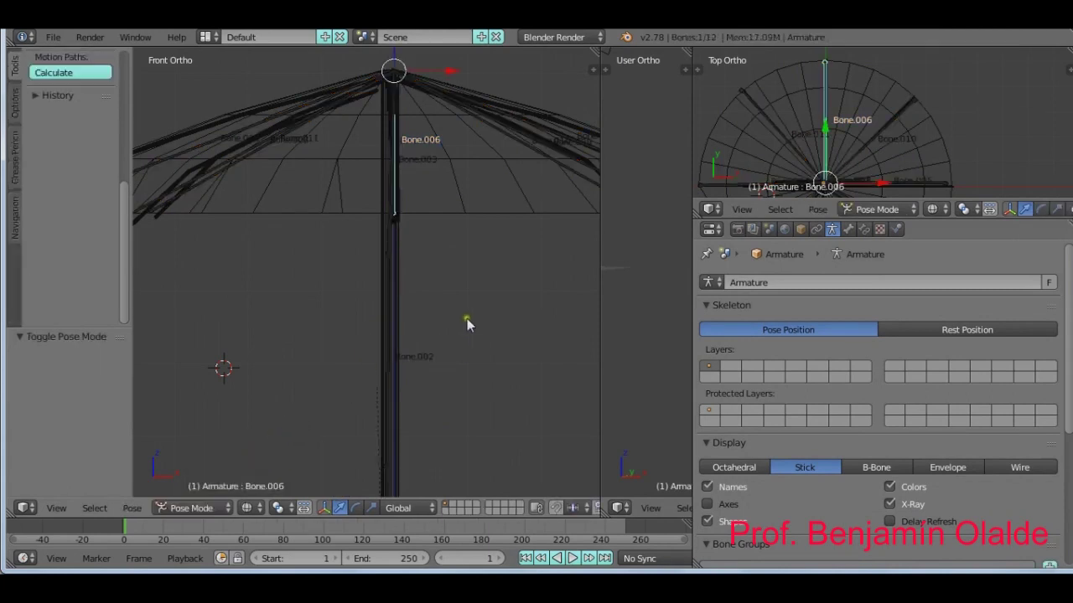
key("a")
scroll(466, 325, "down", 7)
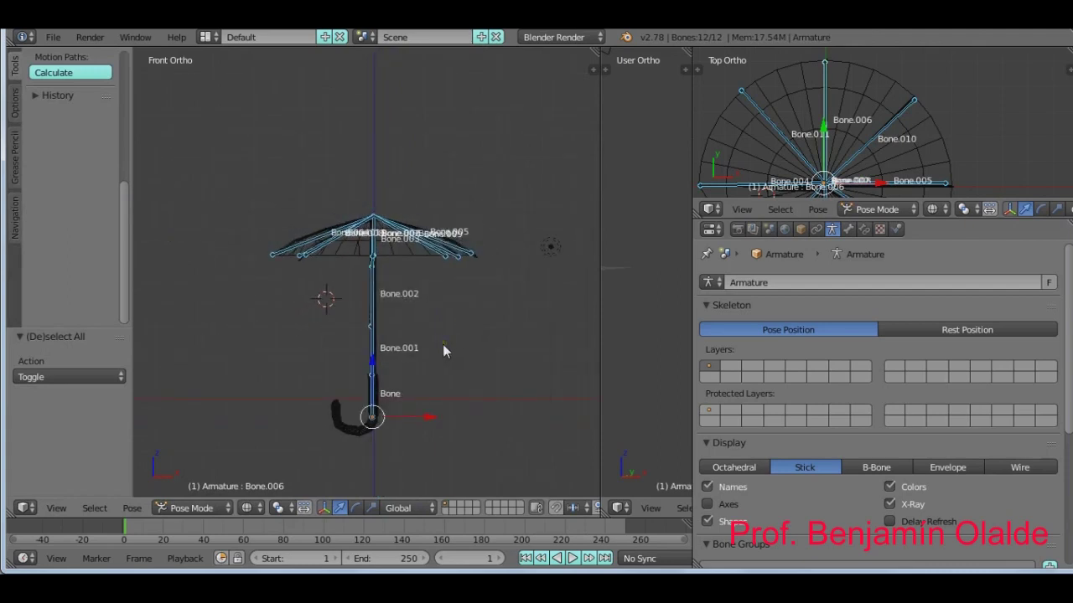
key("g")
left_click(379, 290)
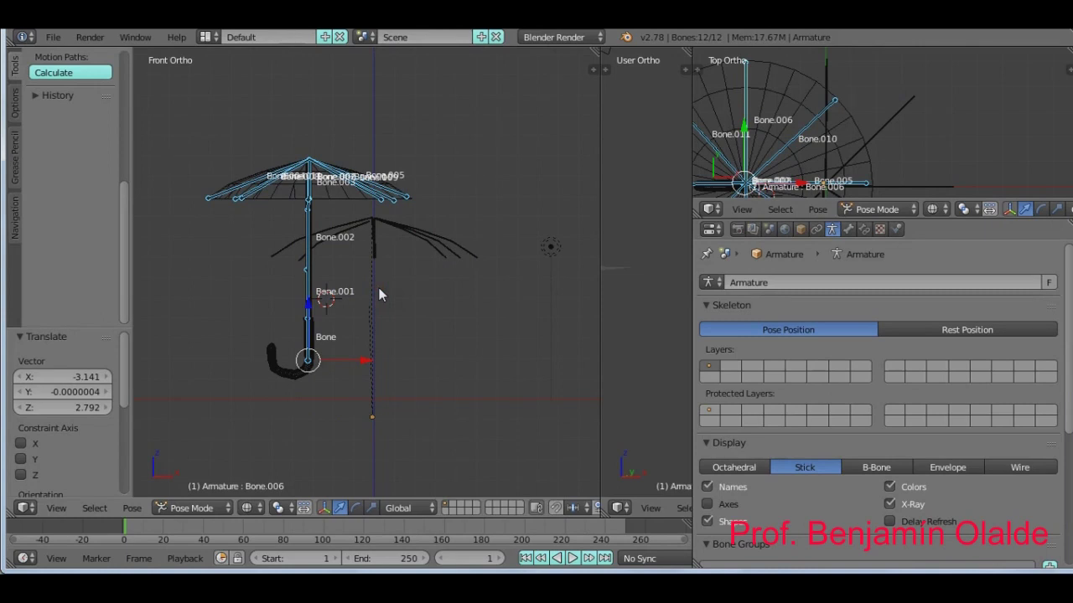
key("ctrl+z")
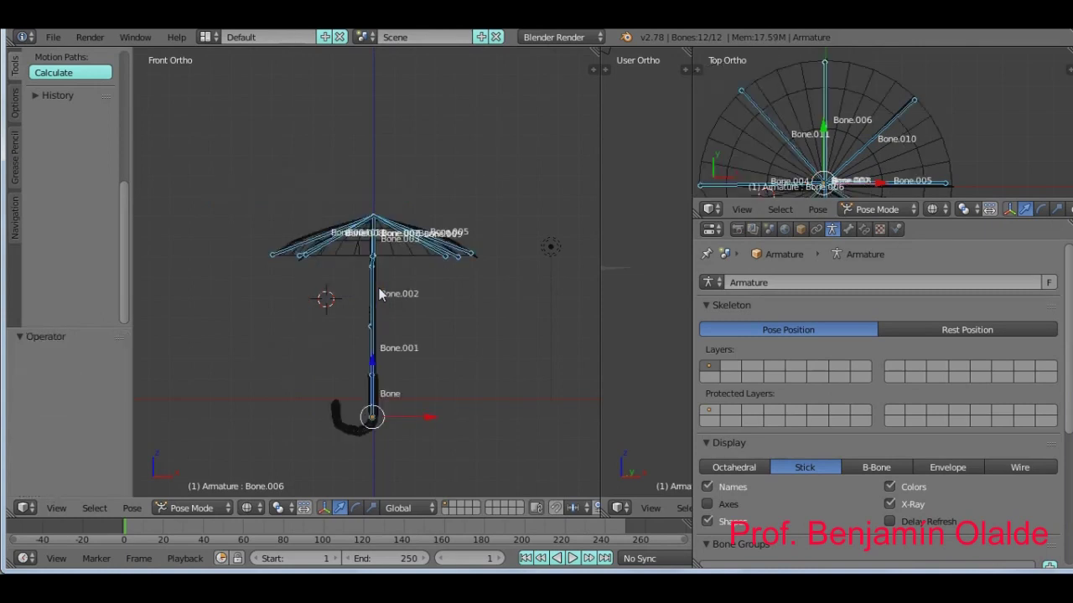
mouse_move(870, 136)
middle_mouse_down("shift")
mouse_move(935, 134)
mouse_move(897, 155)
middle_mouse_up("shift")
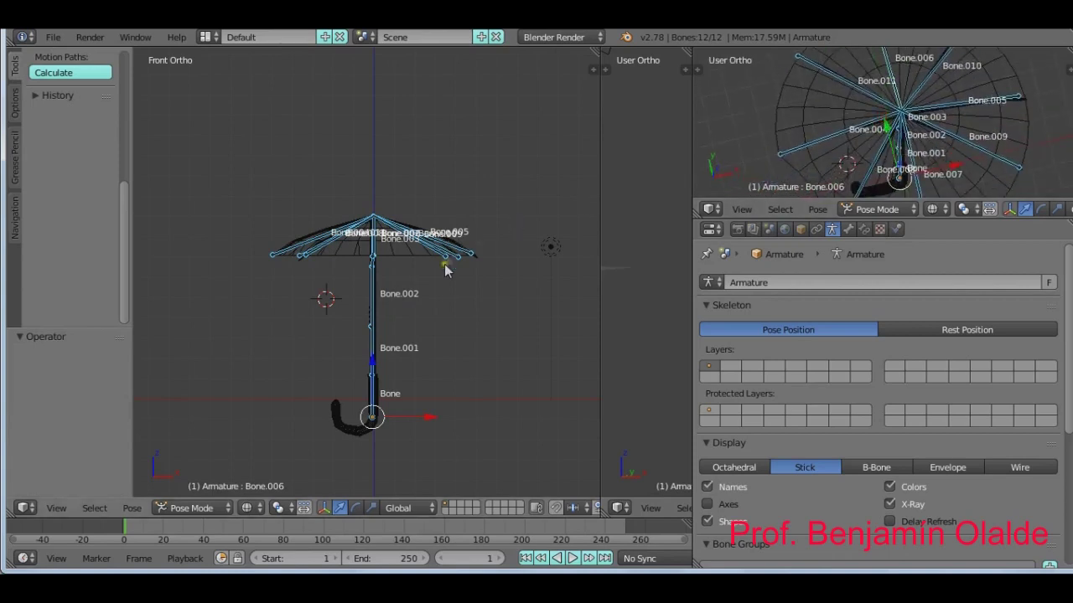
scroll(431, 257, "up", 1)
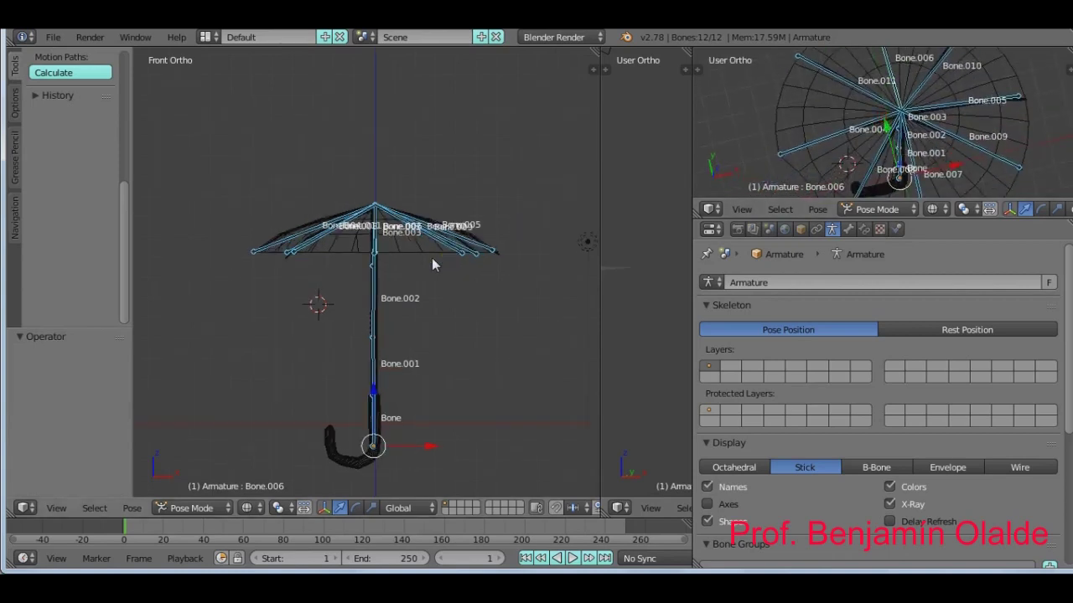
Rotate rib bones Bone.004, Bone.009 and Bone.005 down toward the shaft.
right_click(279, 248)
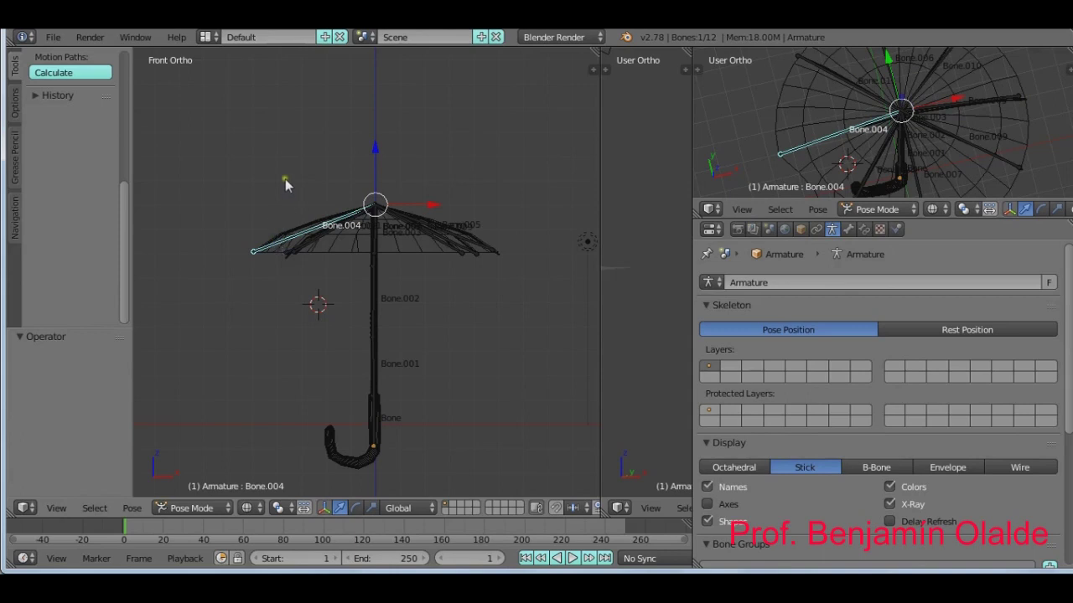
key("r")
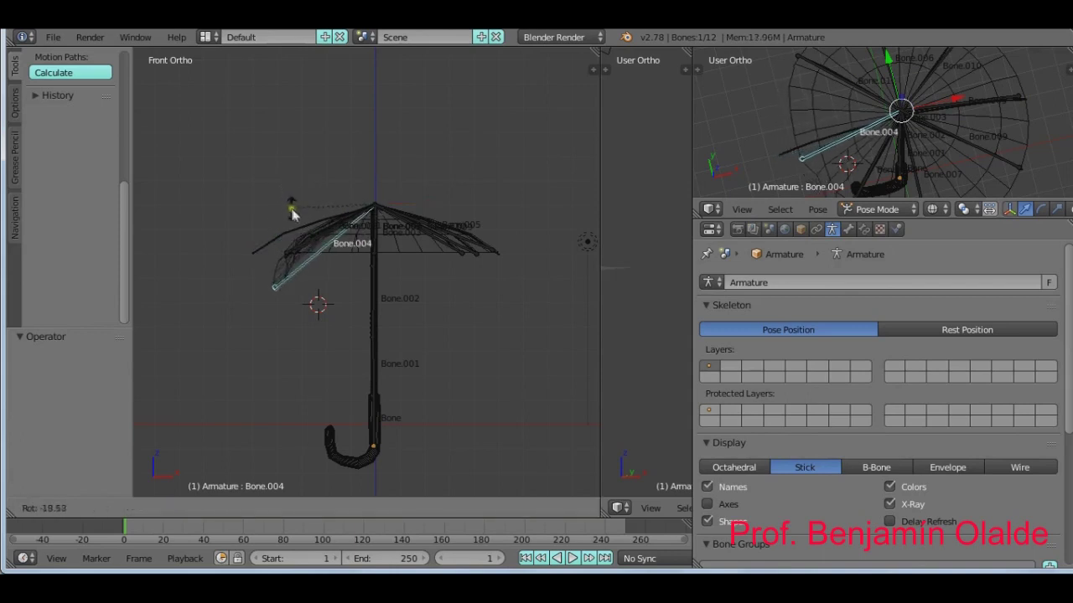
left_click(317, 238)
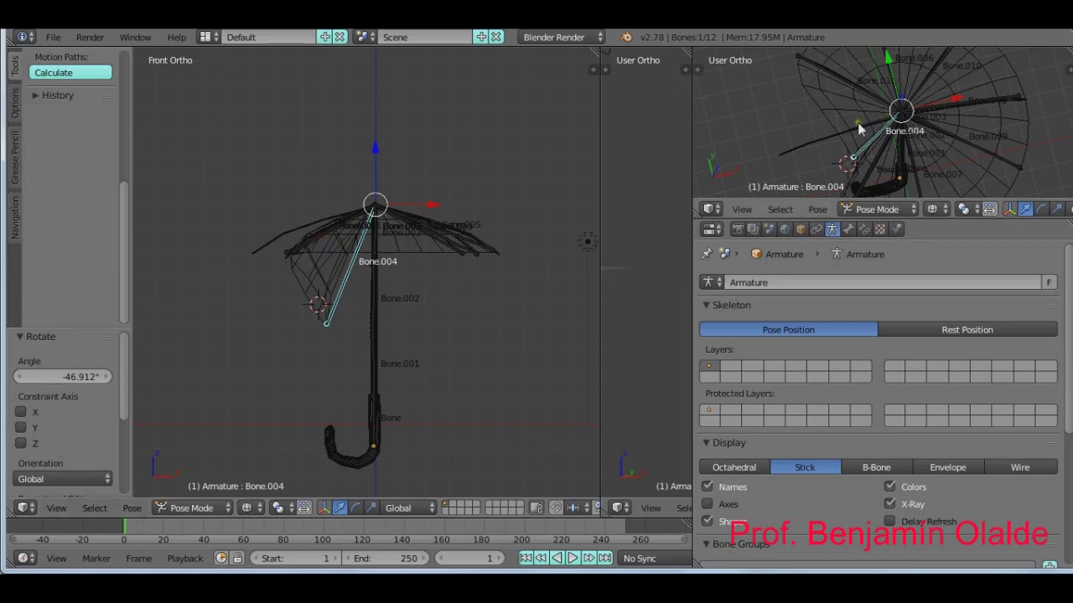
right_click(1011, 164)
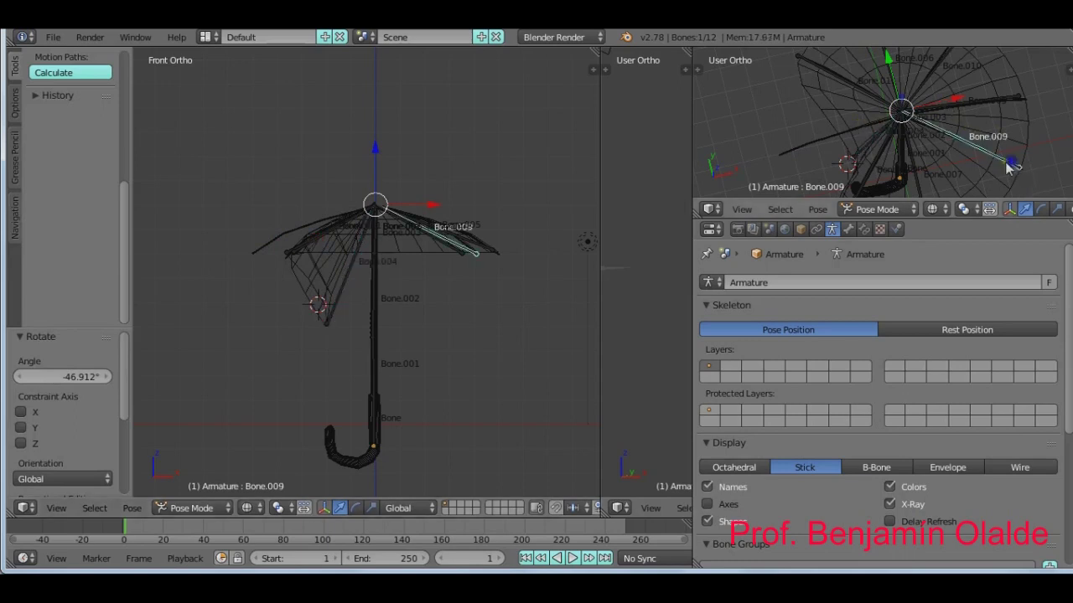
key("r")
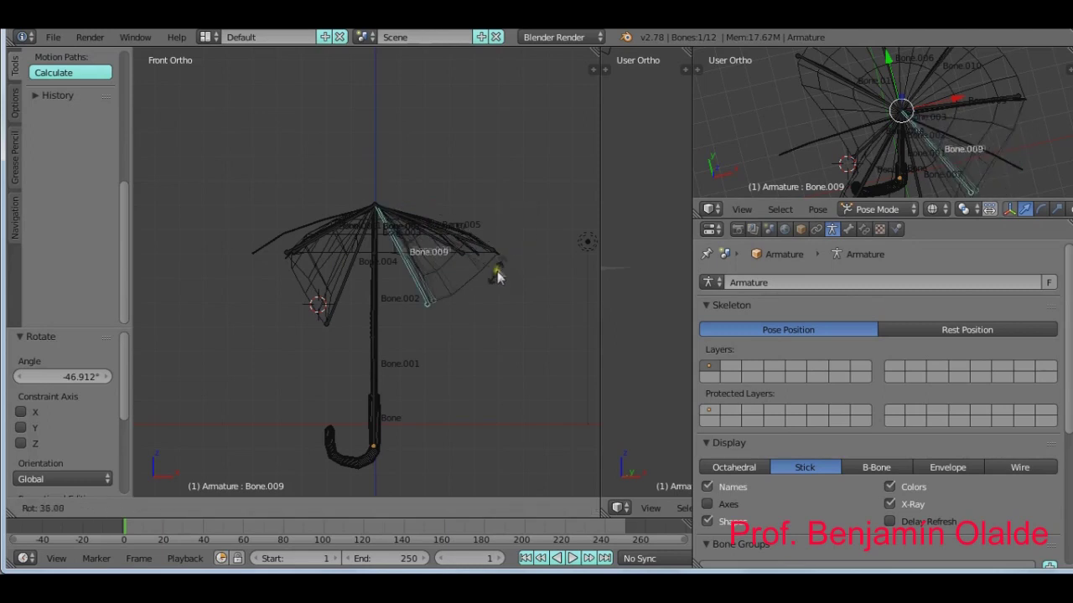
left_click(486, 262)
right_click(485, 258)
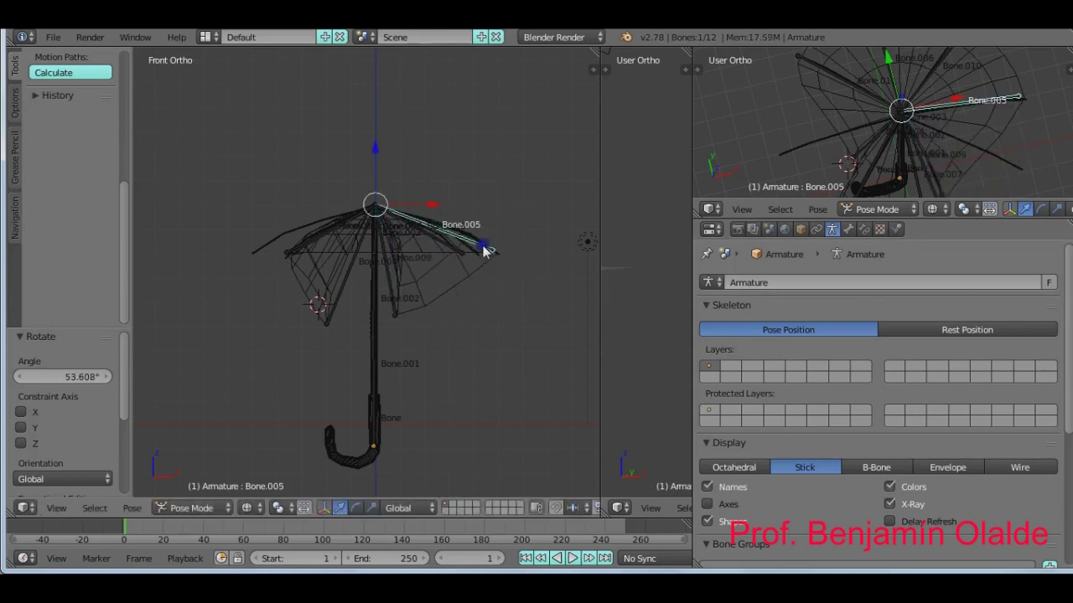
key("r")
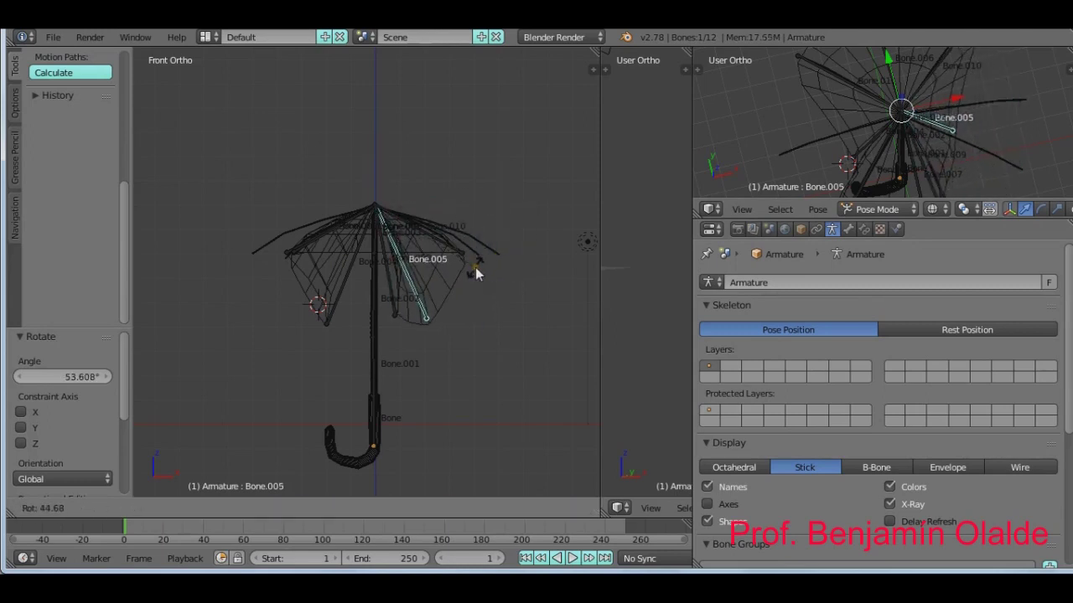
left_click(476, 267)
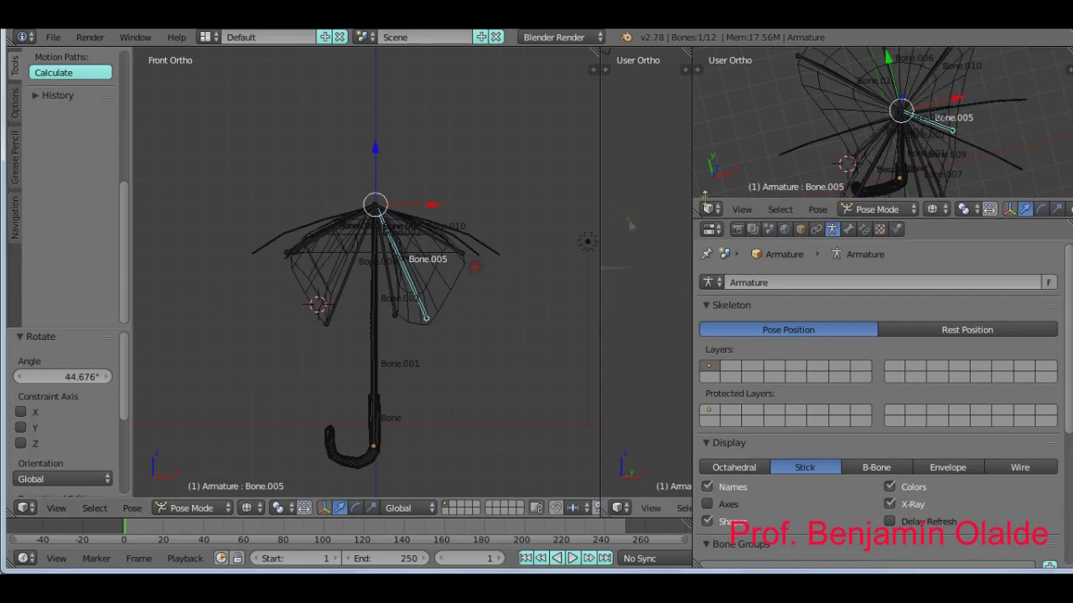
Rotate rib bones Bone.011 and Bone.008 down toward the shaft.
right_click(856, 90)
key("r")
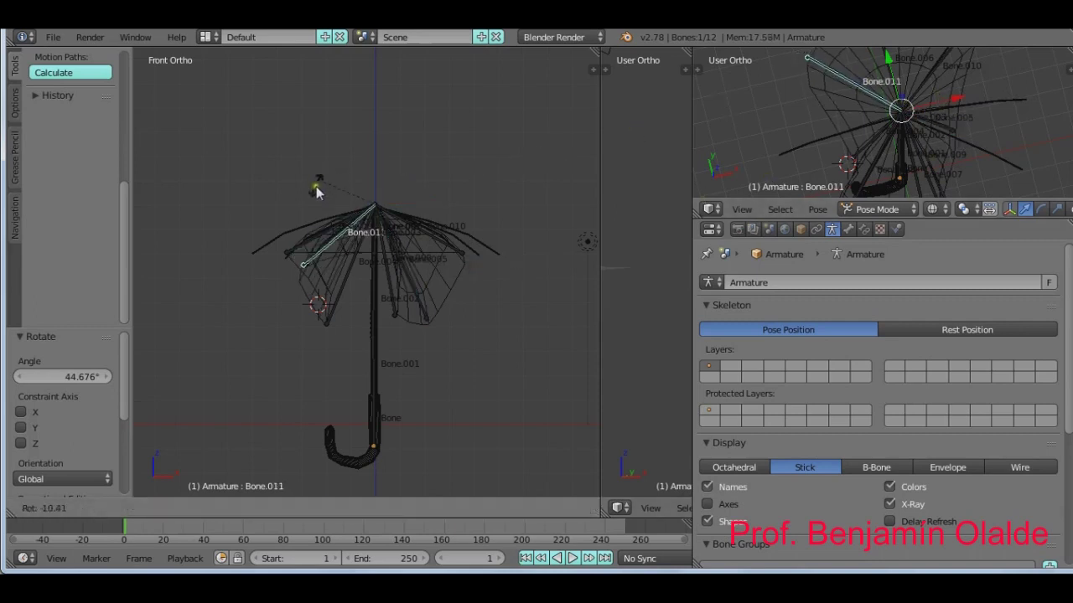
left_click(318, 237)
right_click(319, 236)
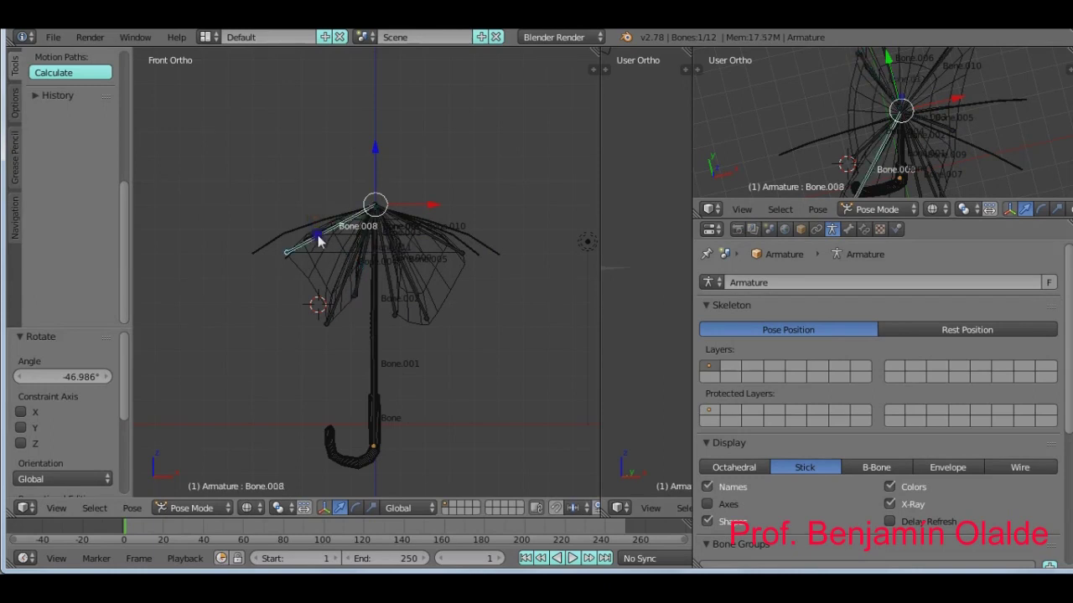
key("r")
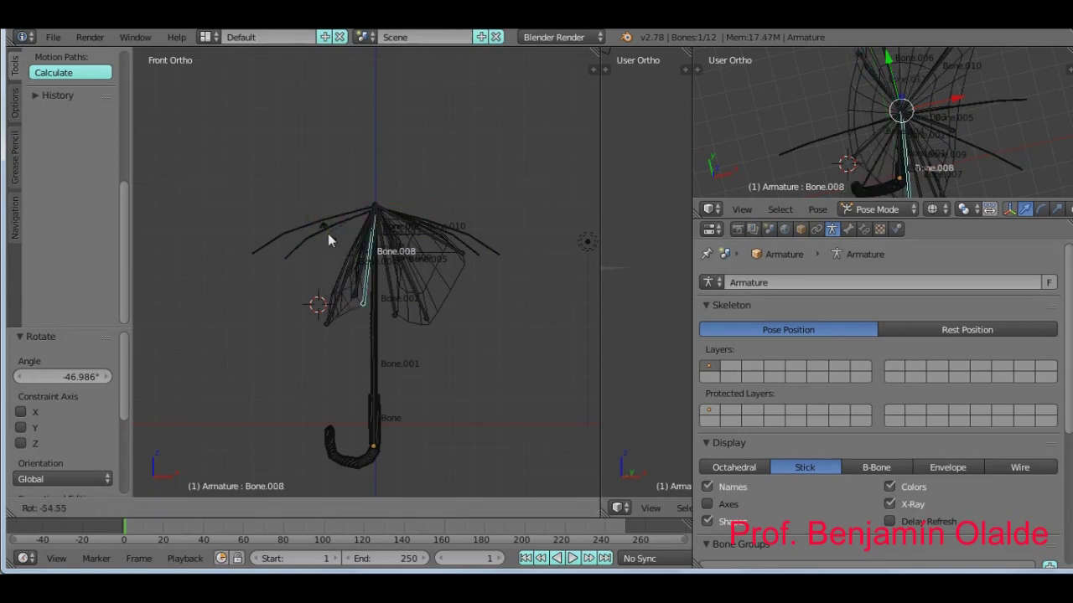
left_click(328, 233)
key("KP_4")
key("KP_4")
key("KP_4")
key("KP_8")
key("KP_2")
key("KP_2")
key("KP_4")
Fold Bone.007 toward the shaft, fold Bone.008 further, and let Bone.010 hang downward.
right_click(436, 232)
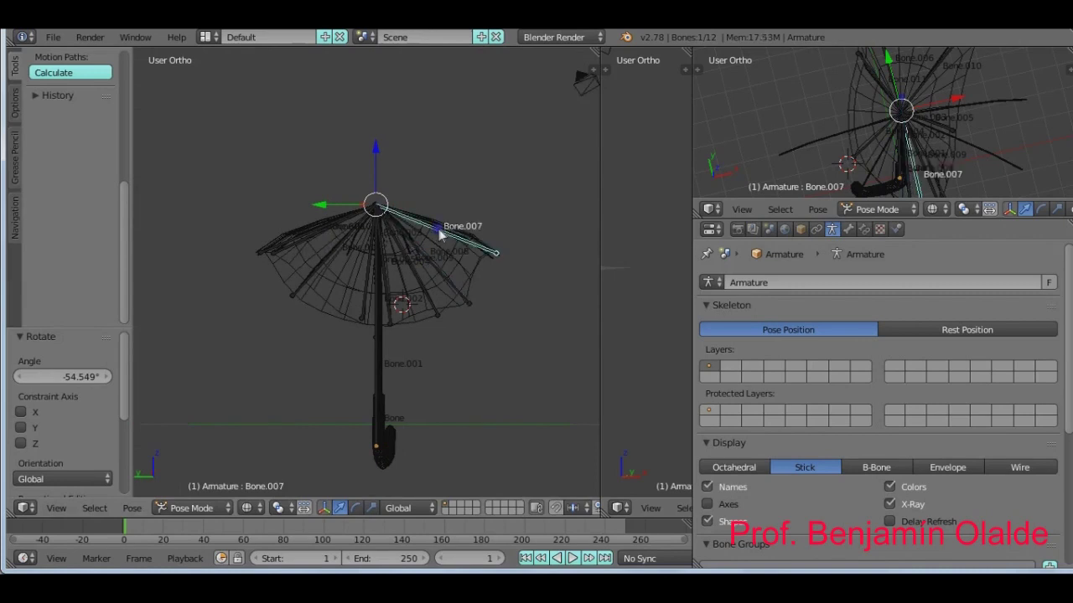
key("r")
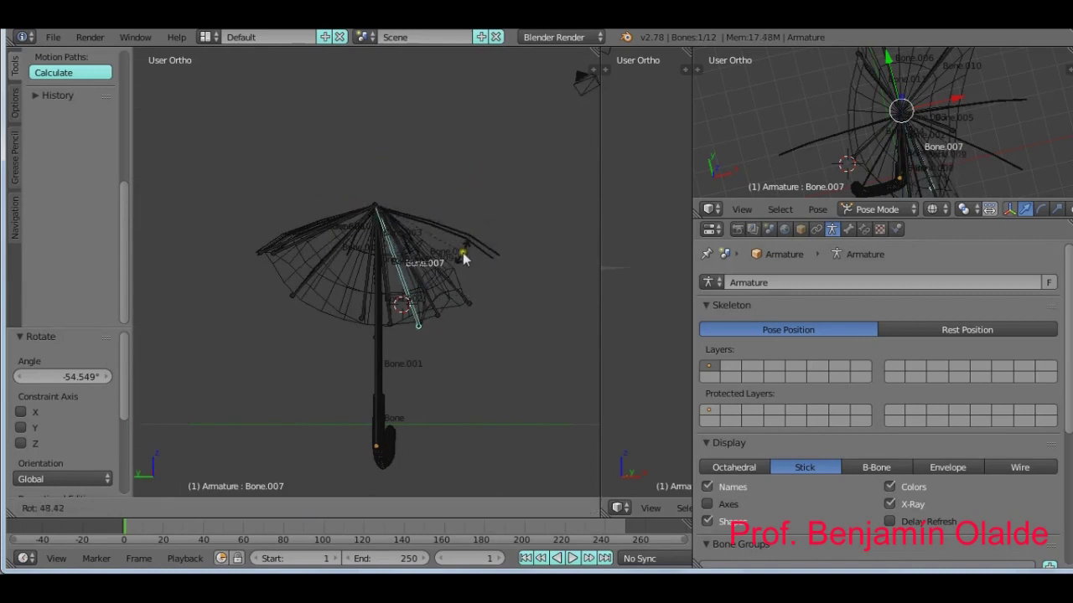
left_click(484, 247)
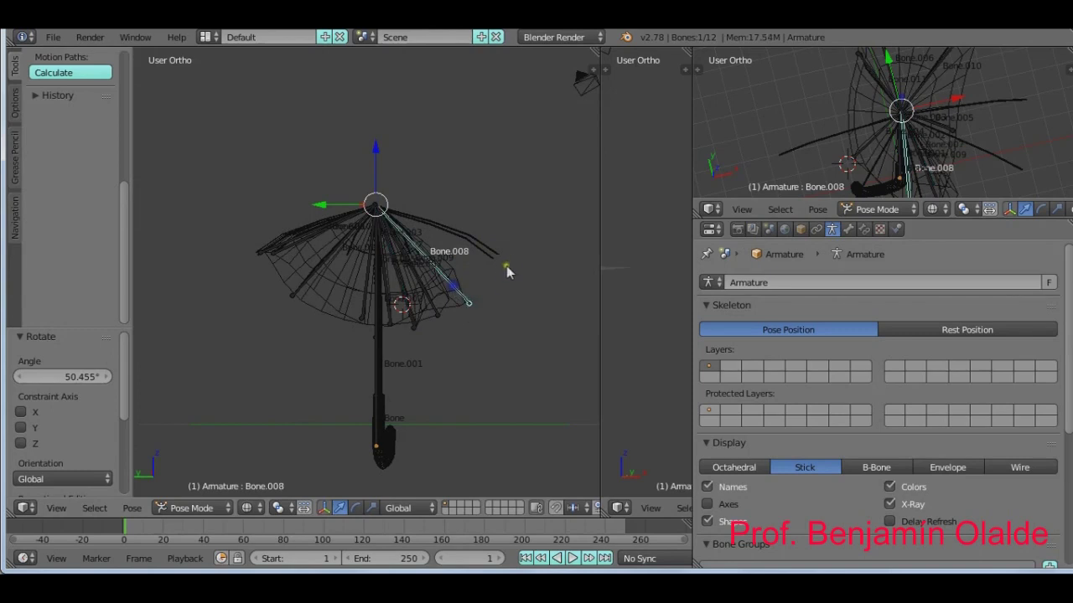
right_click(512, 260)
key("r")
left_click(494, 306)
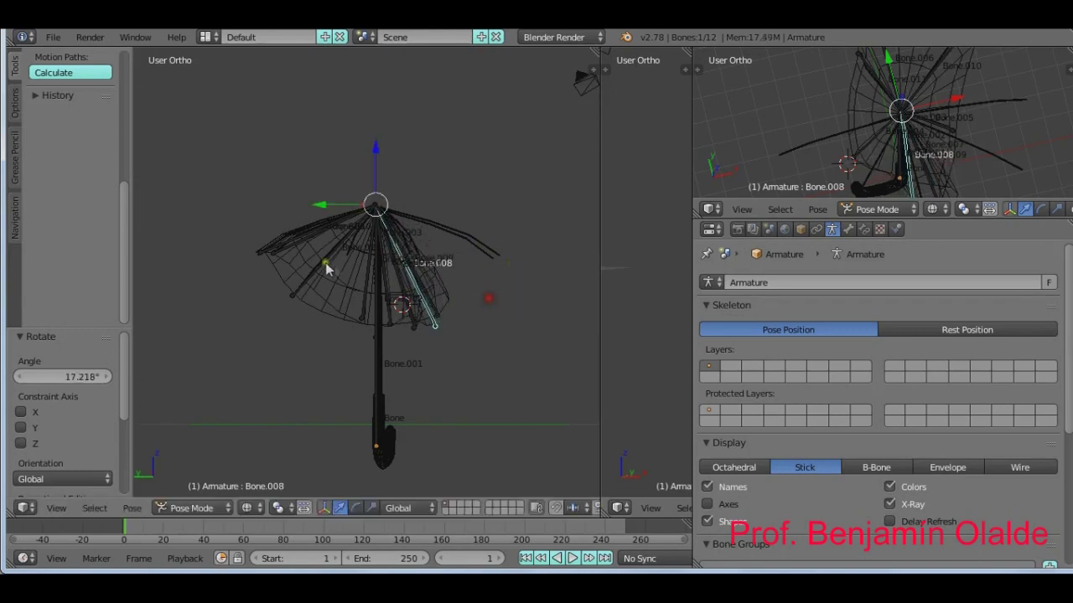
right_click(311, 236)
key("r")
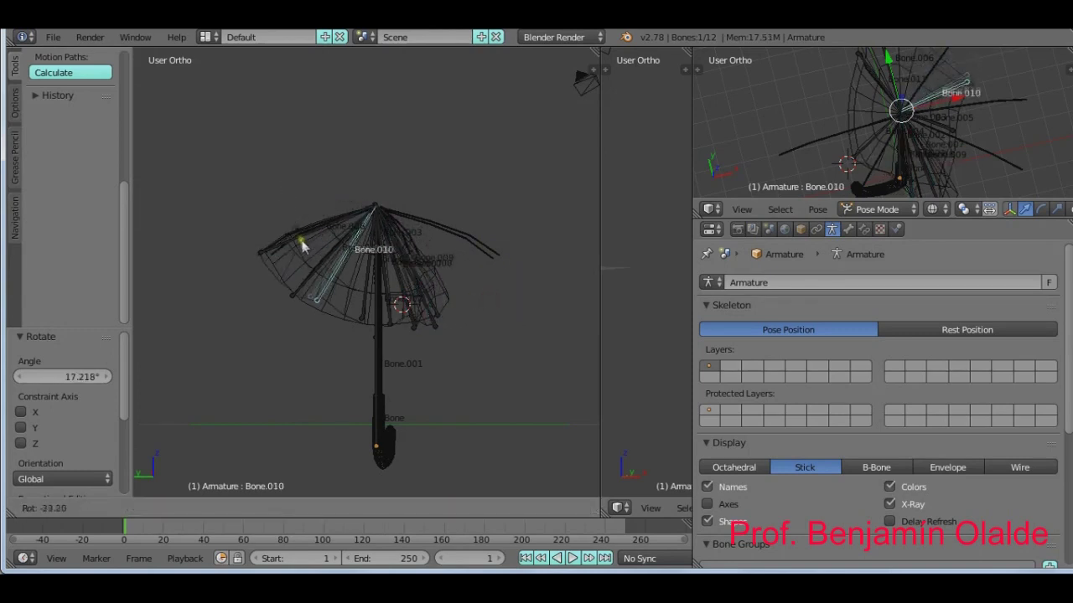
left_click(317, 266)
Rotate Bone.011 toward the shaft and fold Bone.006 down into the canopy.
right_click(311, 258)
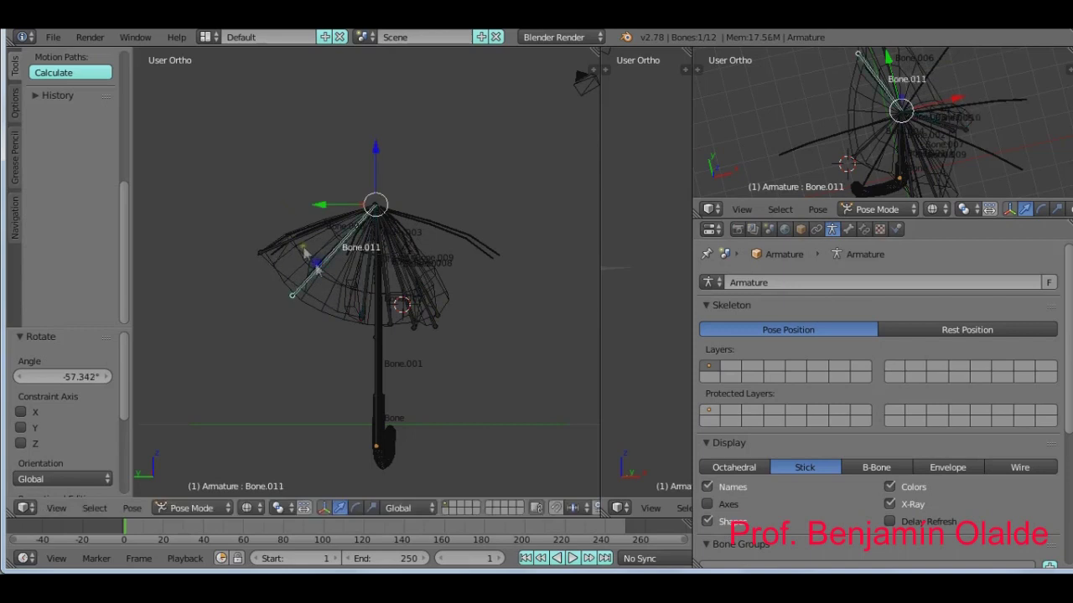
key("r")
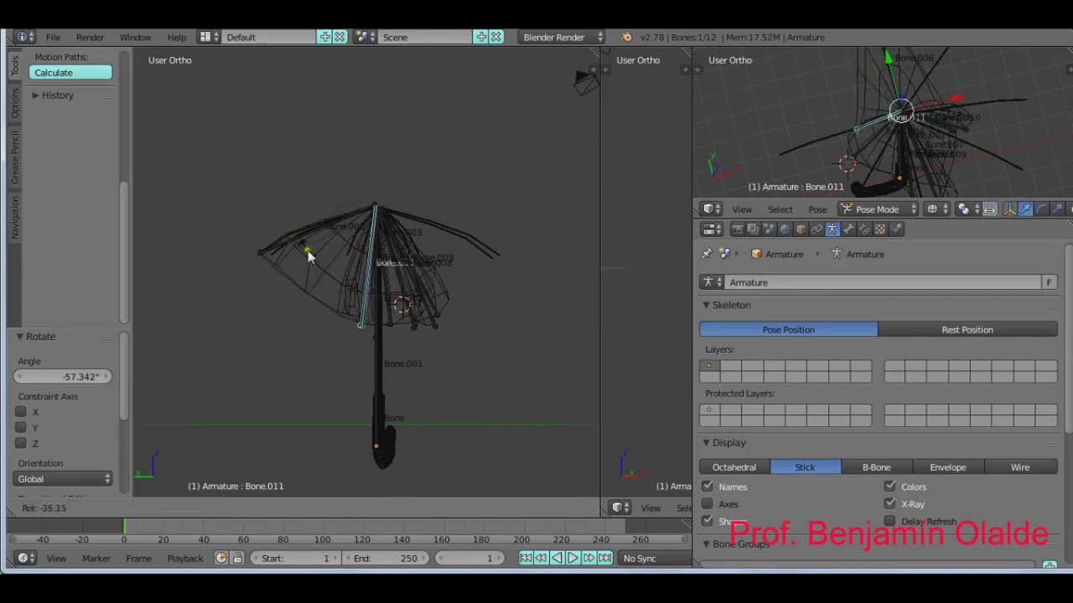
left_click(308, 253)
right_click(293, 240)
key("r")
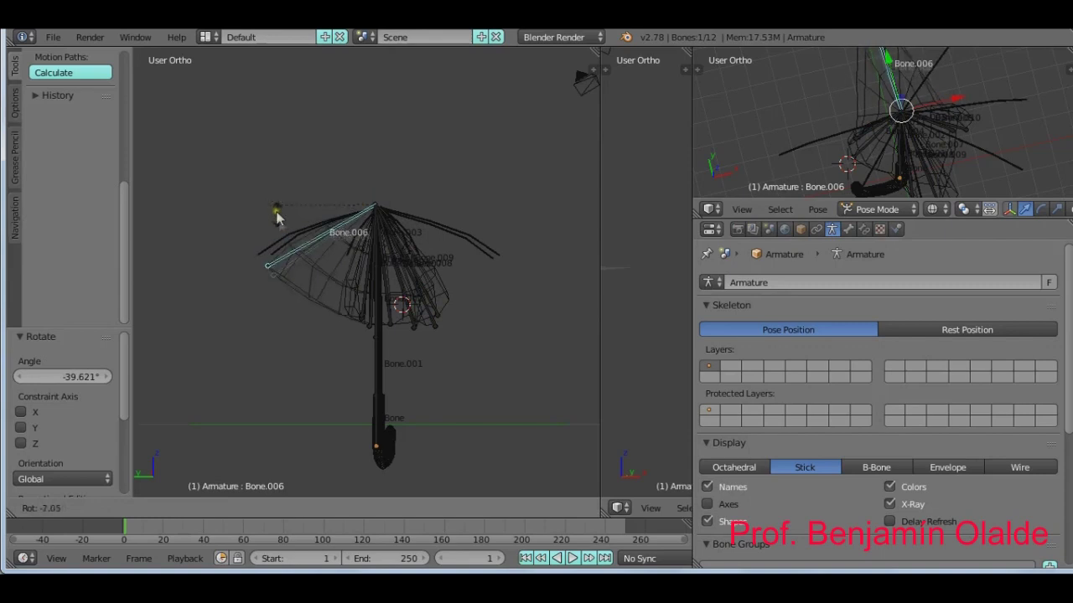
left_click(325, 289)
Switch to solid shading and fold Bone.010 in toward the centre.
key("z")
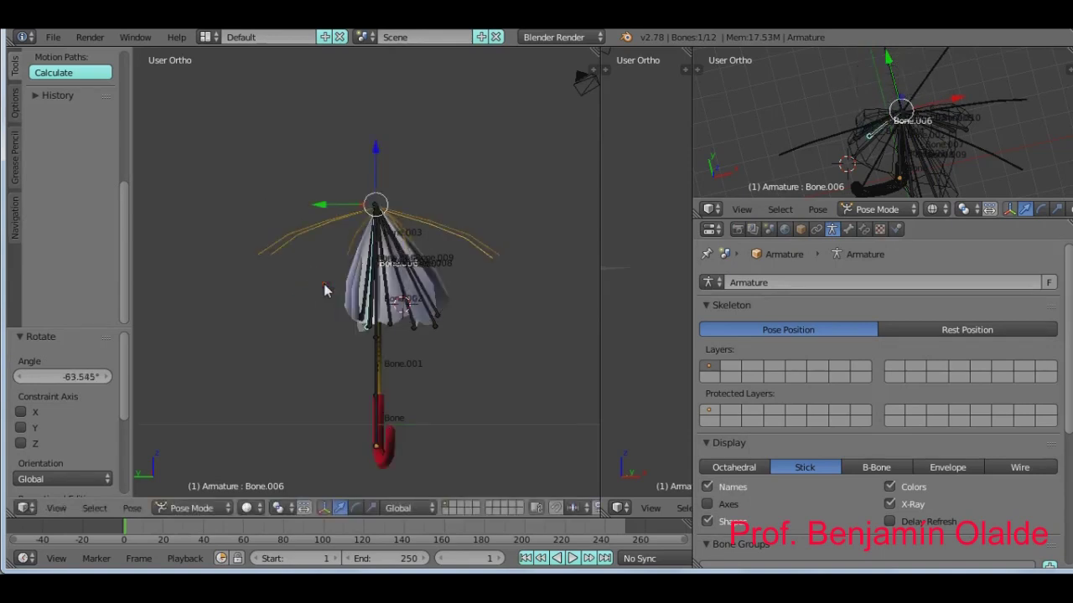
middle_click_drag(325, 289, 327, 291)
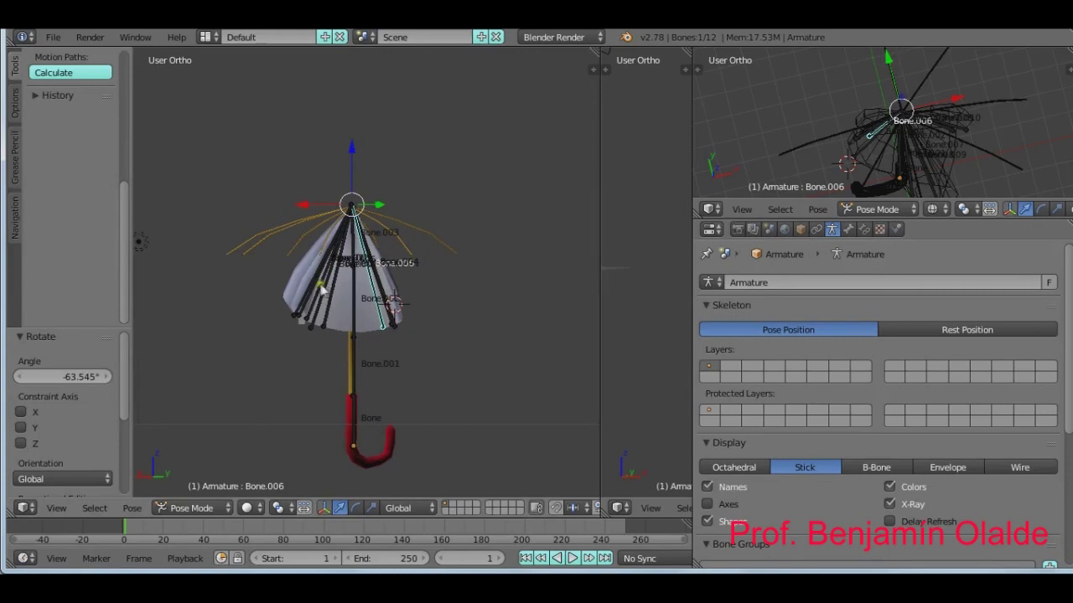
right_click(310, 285)
key("r")
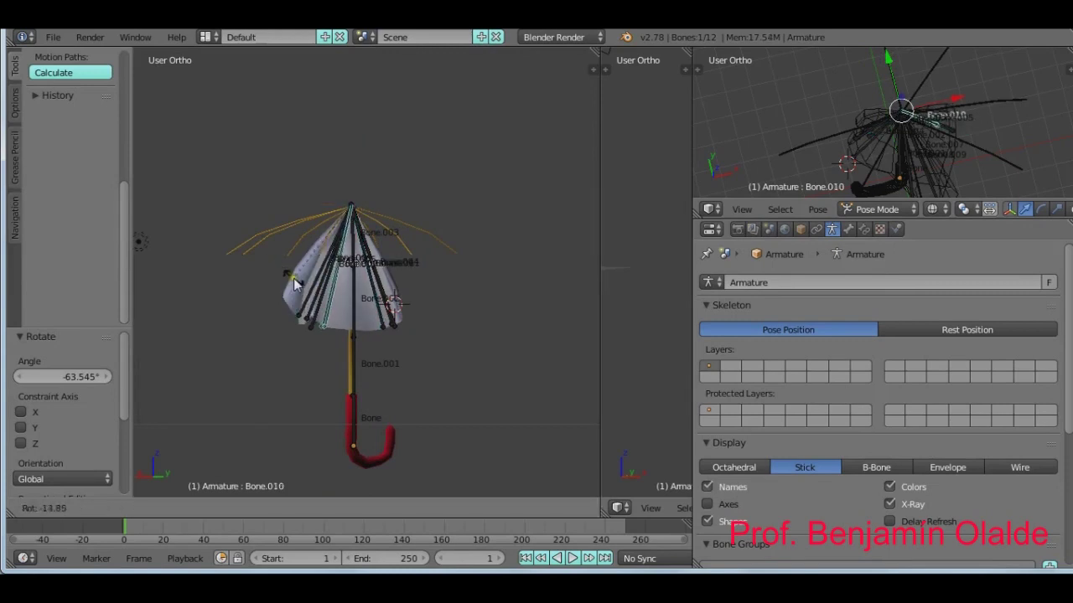
left_click(302, 280)
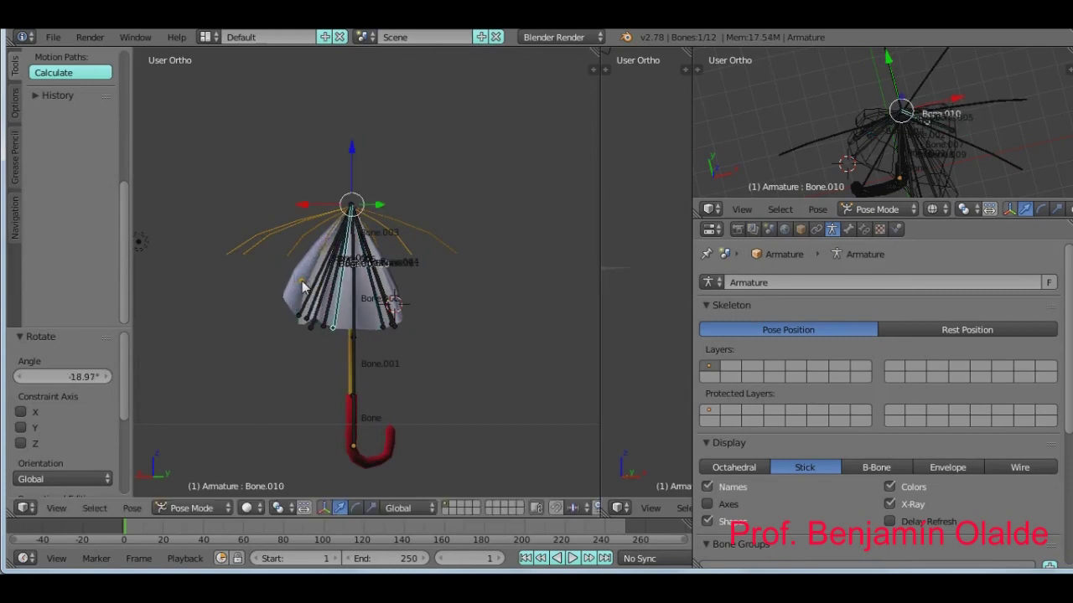
Undo the last three rib rotations so the canopy reopens.
key("ctrl+z")
key("ctrl+z")
key("ctrl+z")
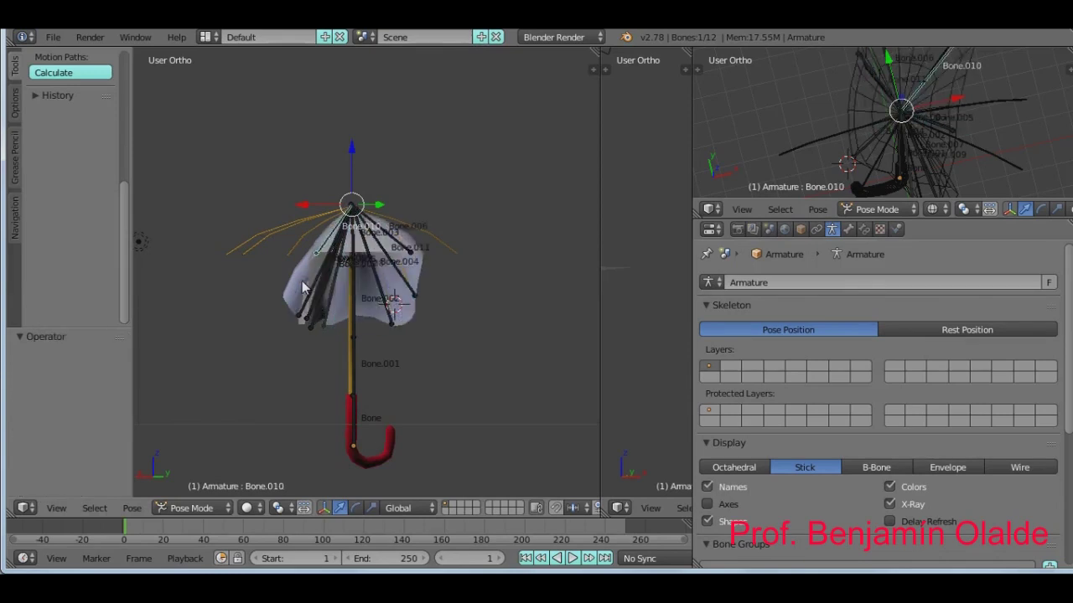
key("ctrl+z")
key("ctrl+z")
key("ctrl+z")
key("ctrl+z")
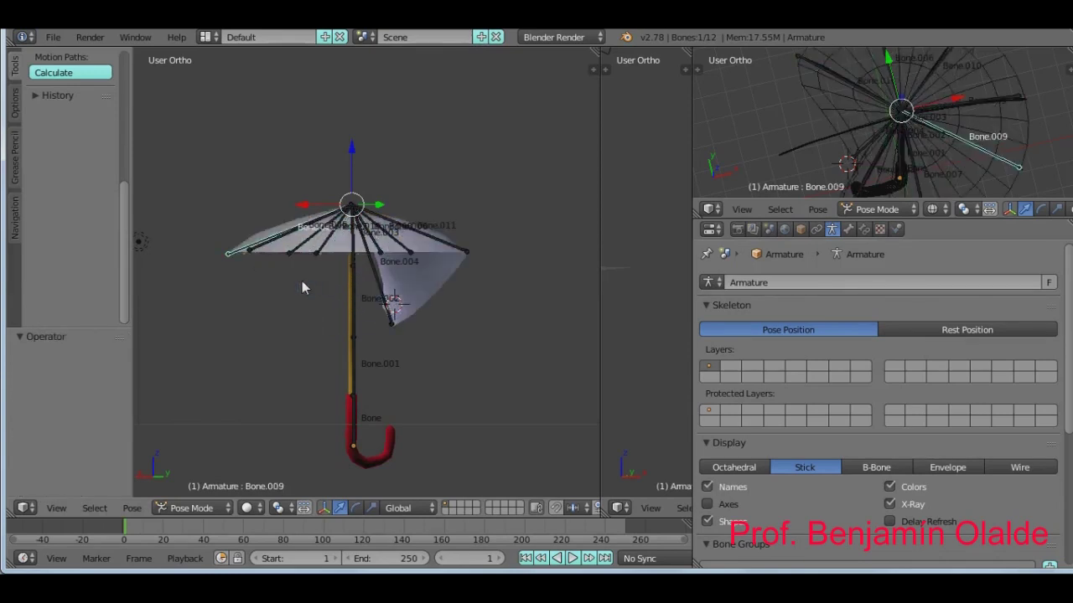
key("ctrl+z")
In wireframe, select Bone.005, then select the Circle canopy mesh to show its vertex groups.
middle_click_drag(410, 255, 411, 381)
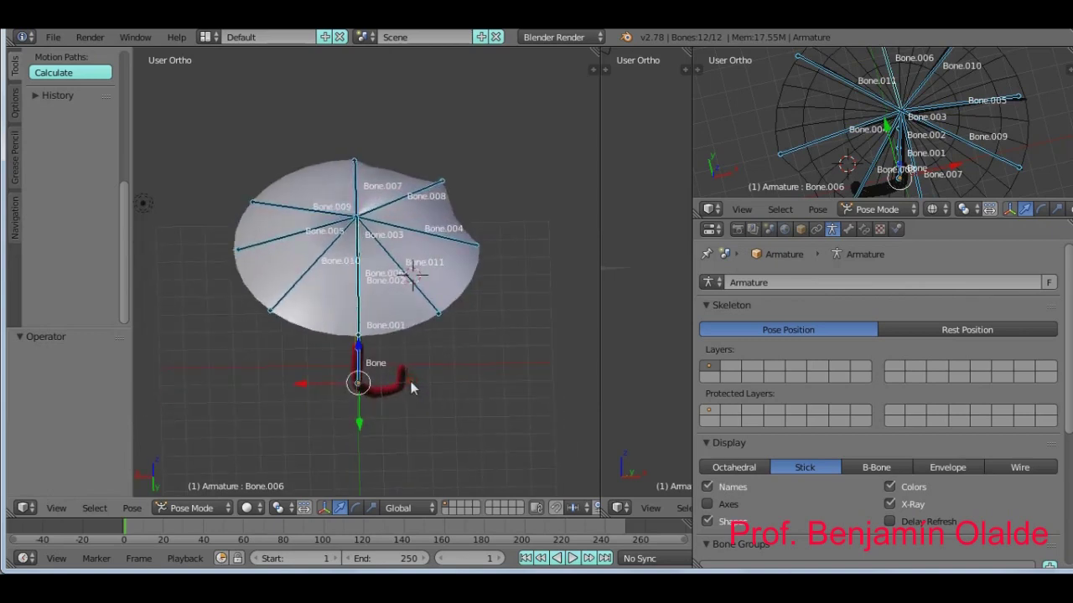
middle_click_drag(356, 264, 377, 282, "shift")
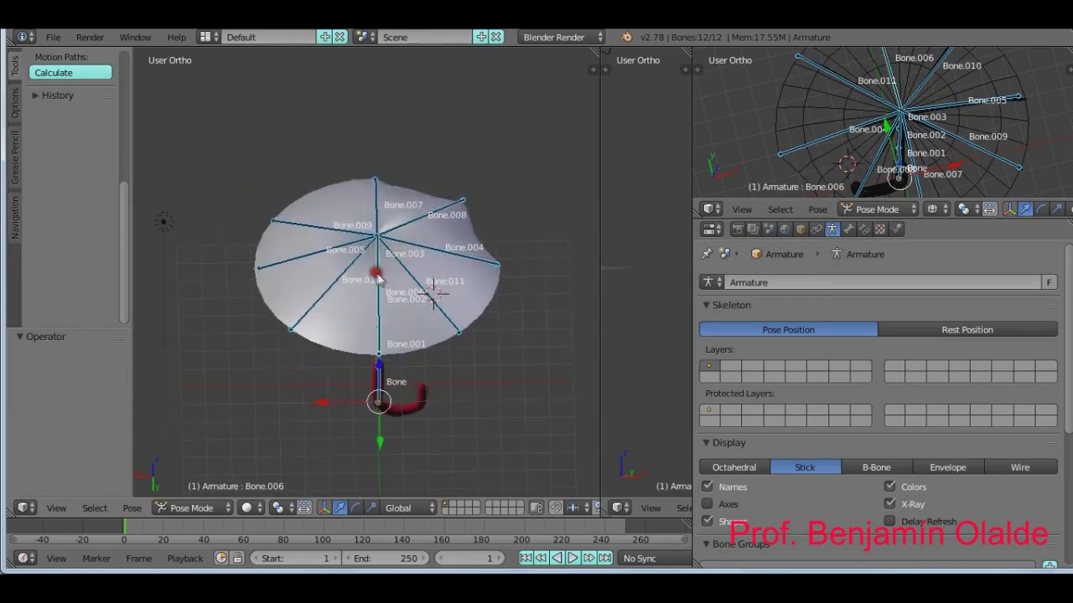
key("z")
scroll(379, 280, "up", 3)
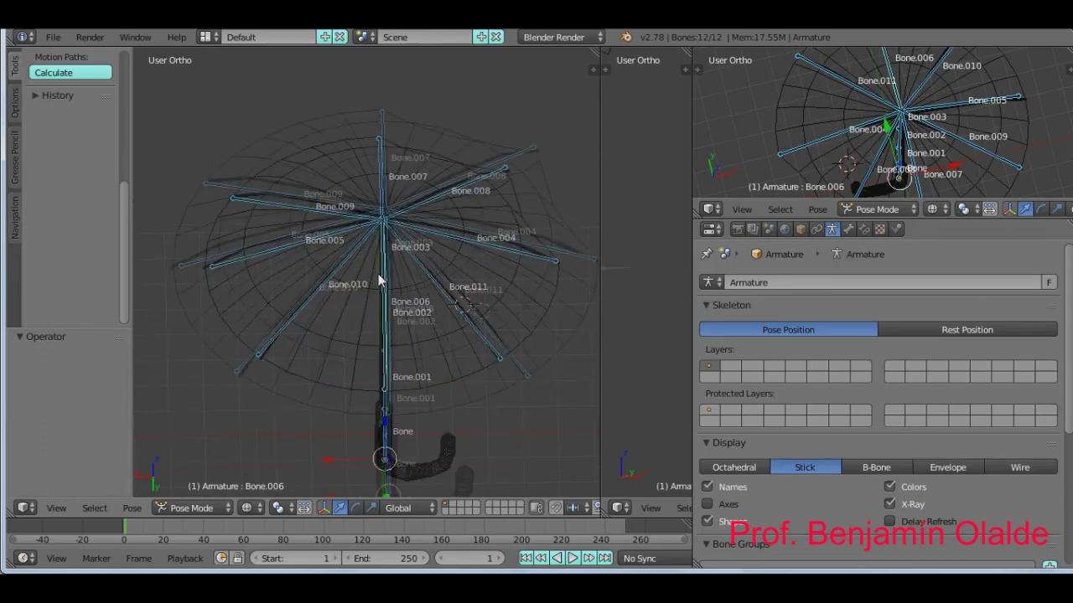
right_click(242, 242)
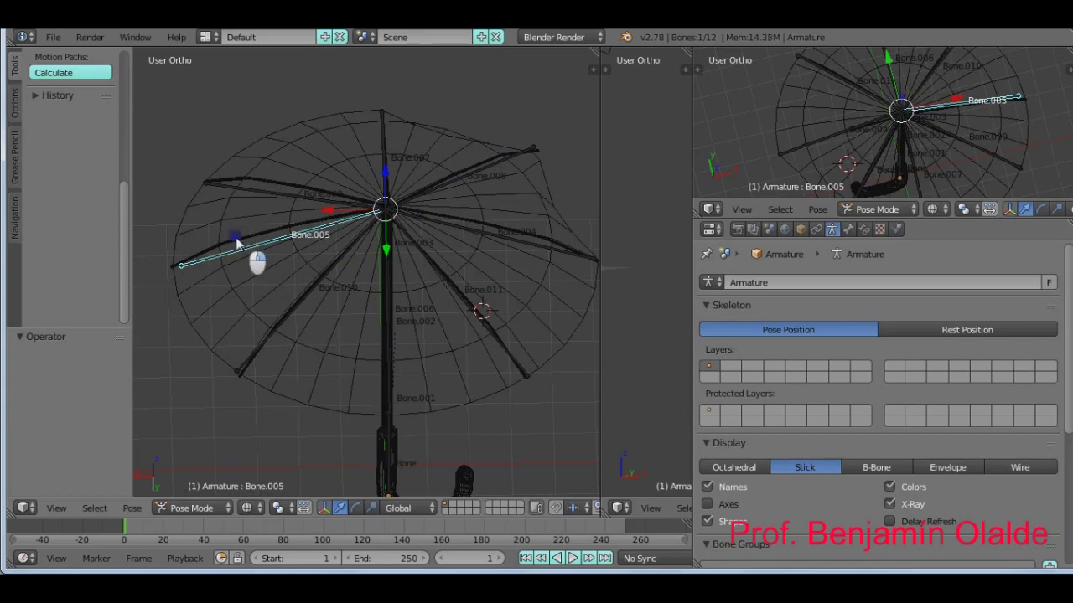
middle_click_drag(231, 285, 302, 316)
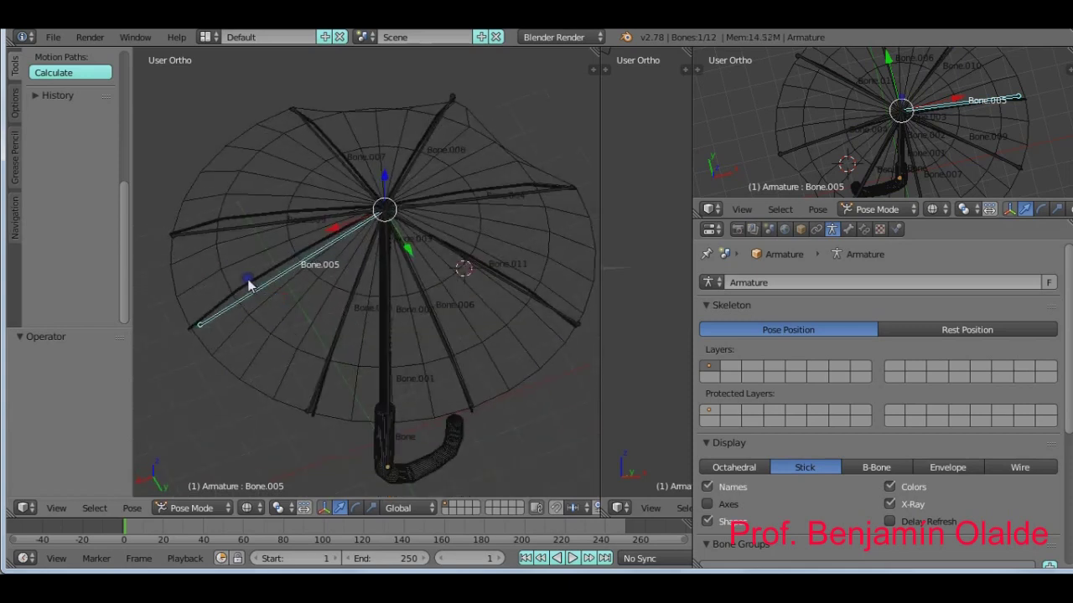
middle_click_drag(248, 285, 322, 283)
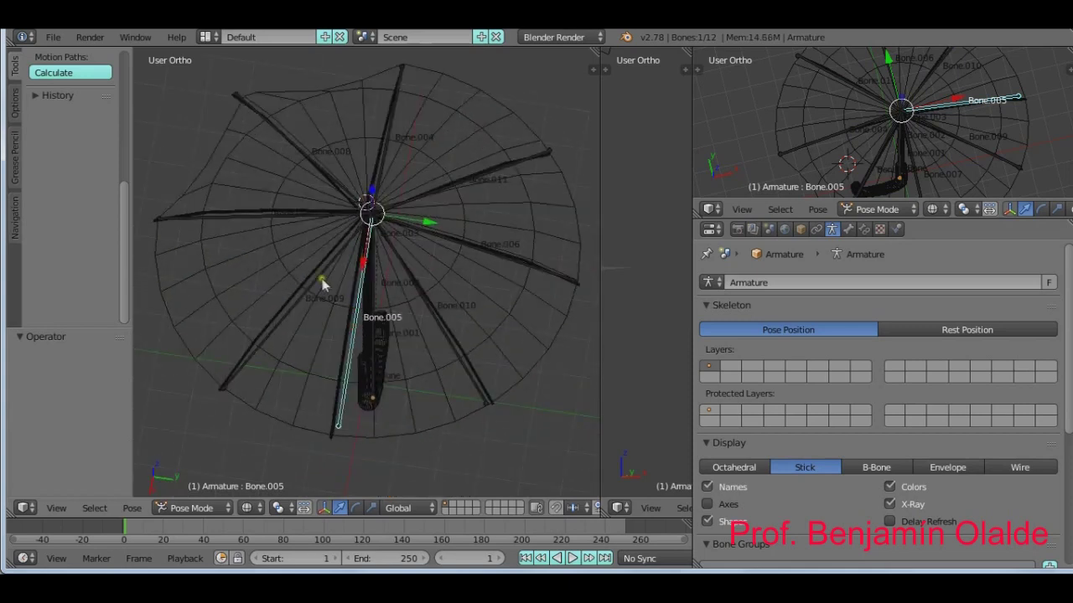
right_click(291, 430)
middle_click_drag(291, 427, 342, 331)
scroll(341, 319, "up", 3)
middle_click_drag(340, 382, 388, 268)
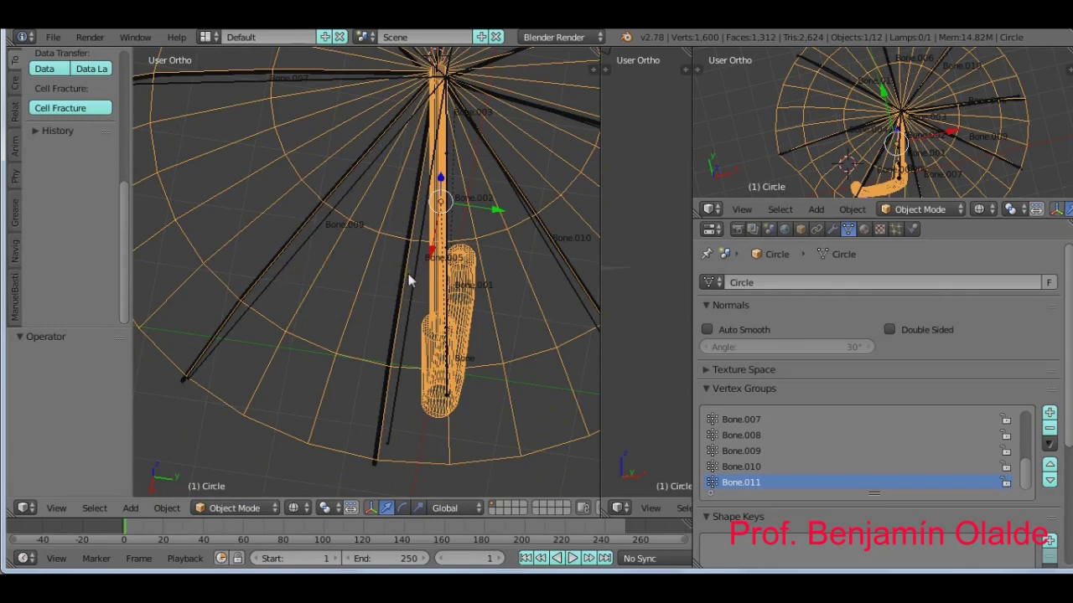
Frame the whole umbrella in Front Ortho view and select the point lamp.
scroll(410, 281, "down", 5)
scroll(410, 281, "down", 2)
key("KP_8")
key("KP_8")
key("KP_8")
key("KP_1")
right_click(465, 257)
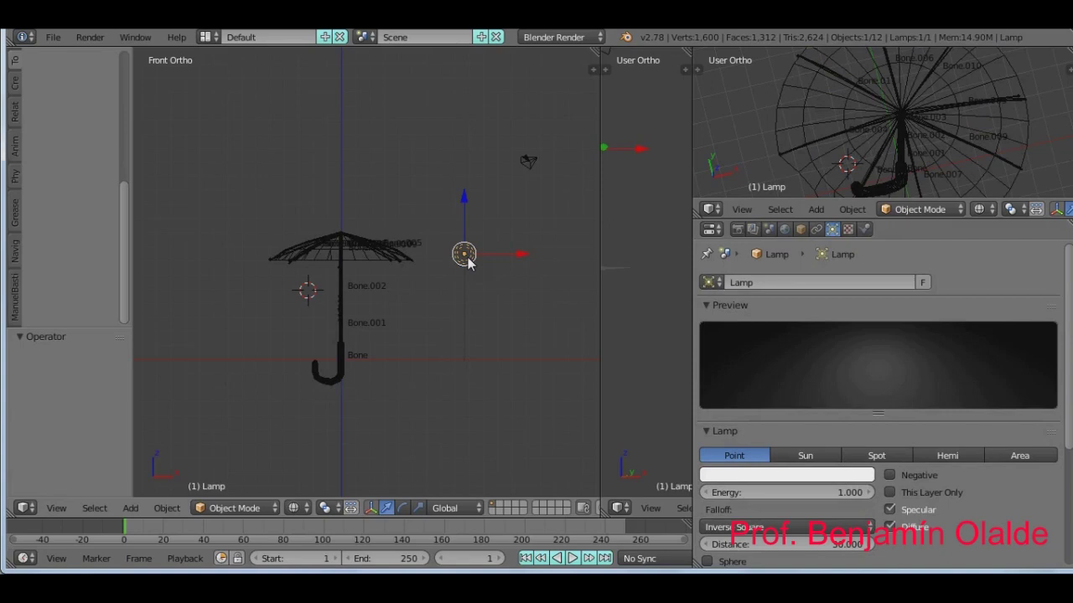
Move the lamp to layer 2 and the camera to another layer.
key("m")
key("m")
left_click(636, 378)
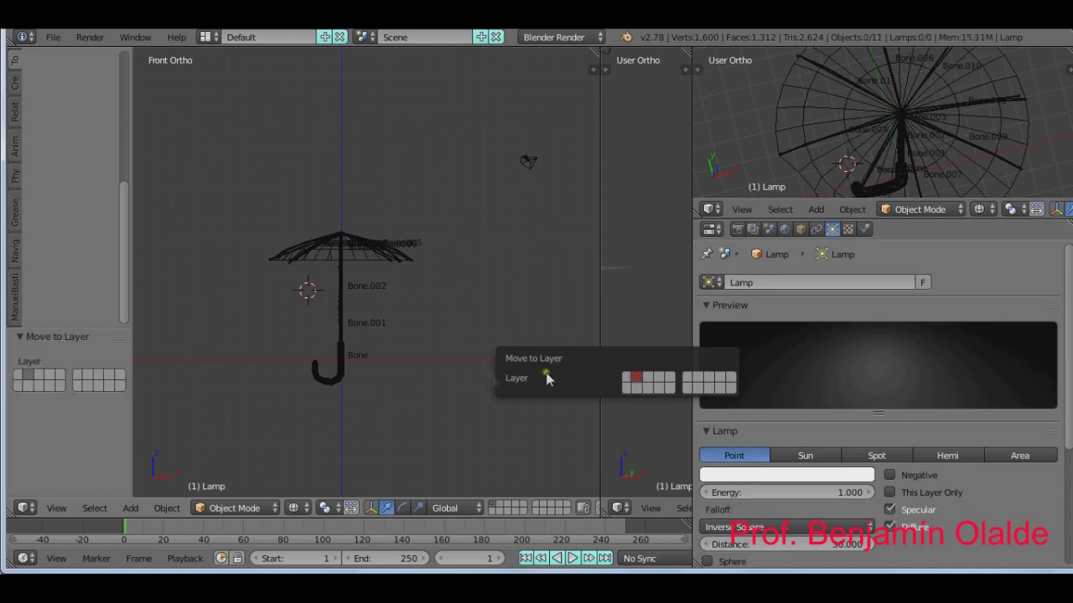
right_click(528, 165)
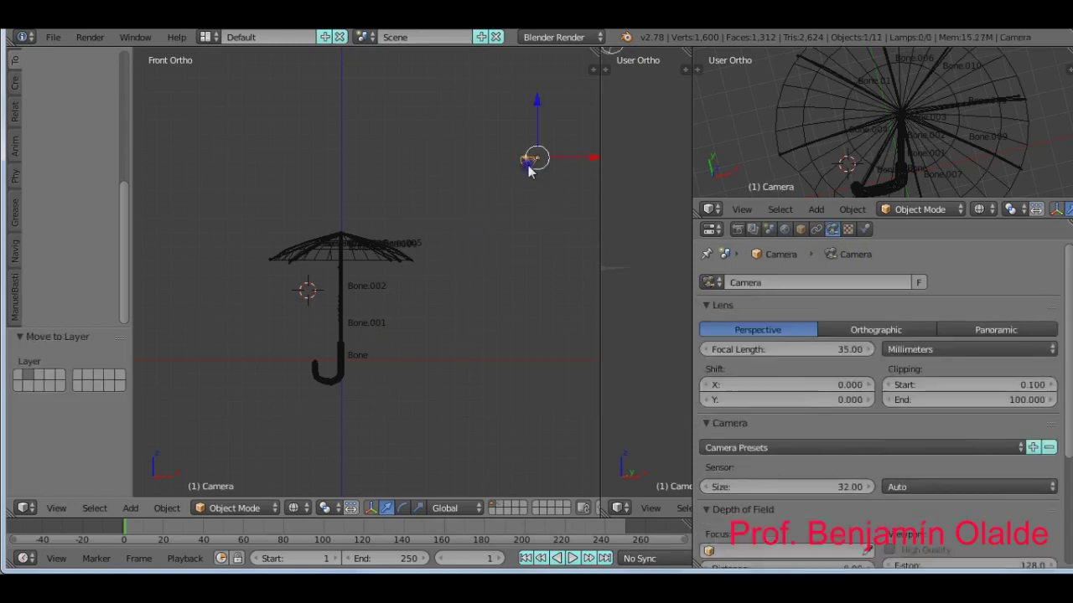
key("m")
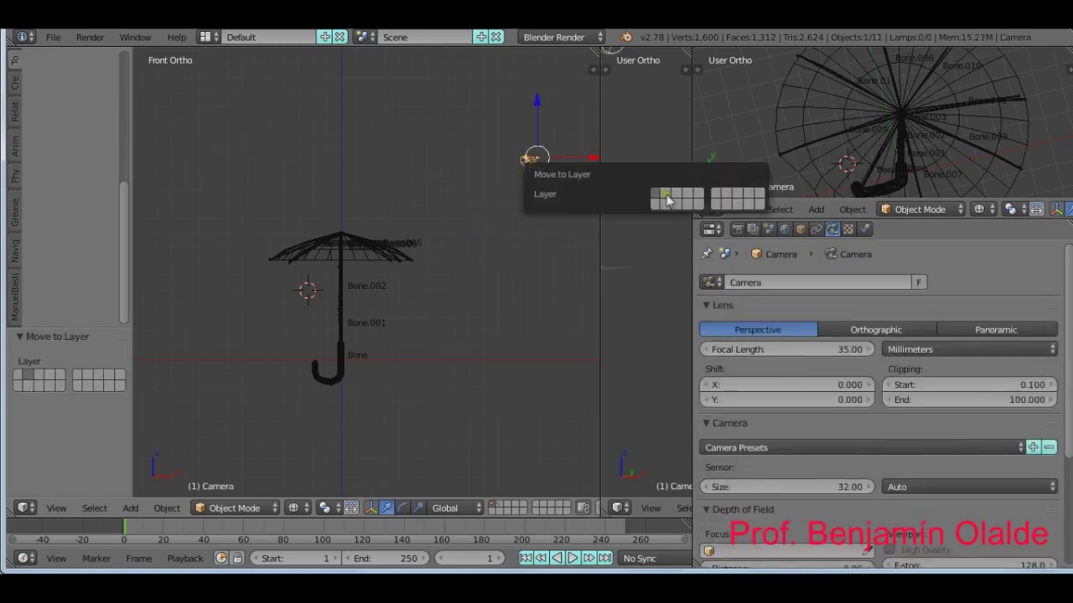
left_click(665, 198)
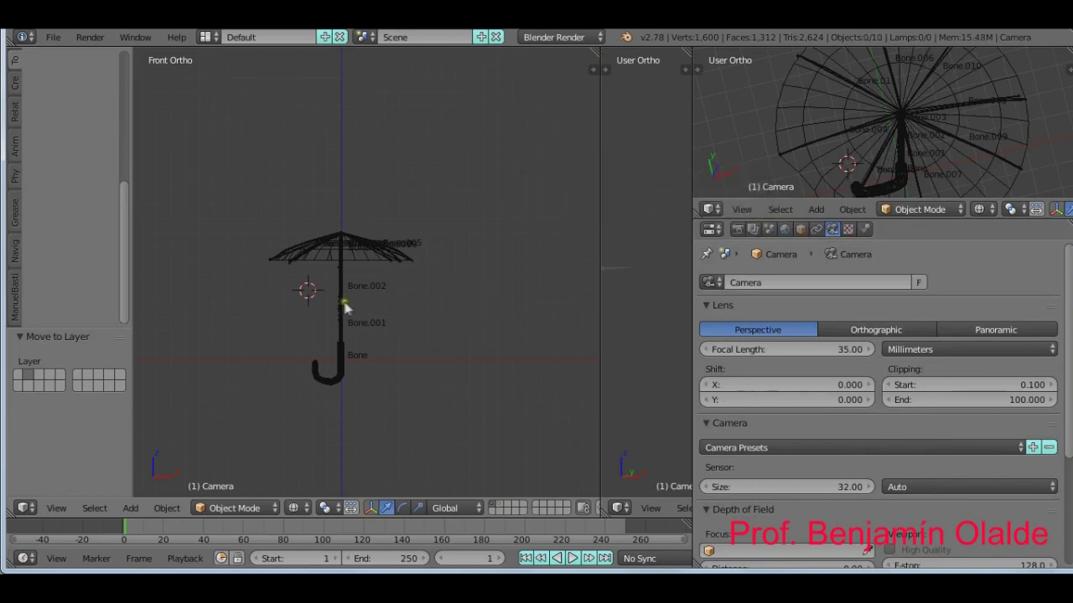
Select the umbrella's armature with all its bones and bring up the mode list.
right_click(344, 307)
key("a")
key("a")
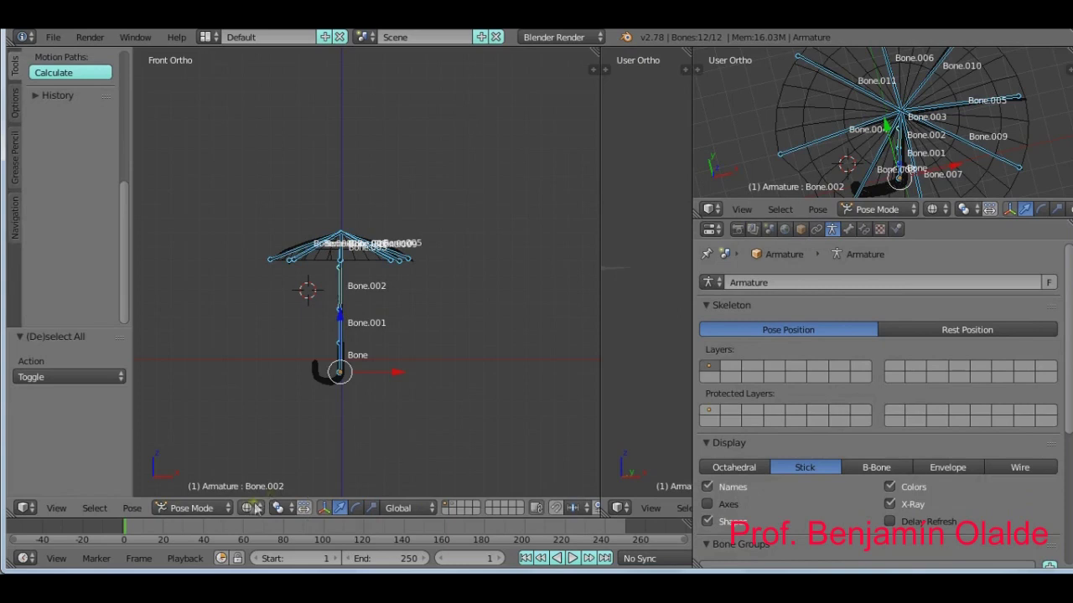
left_click(225, 508)
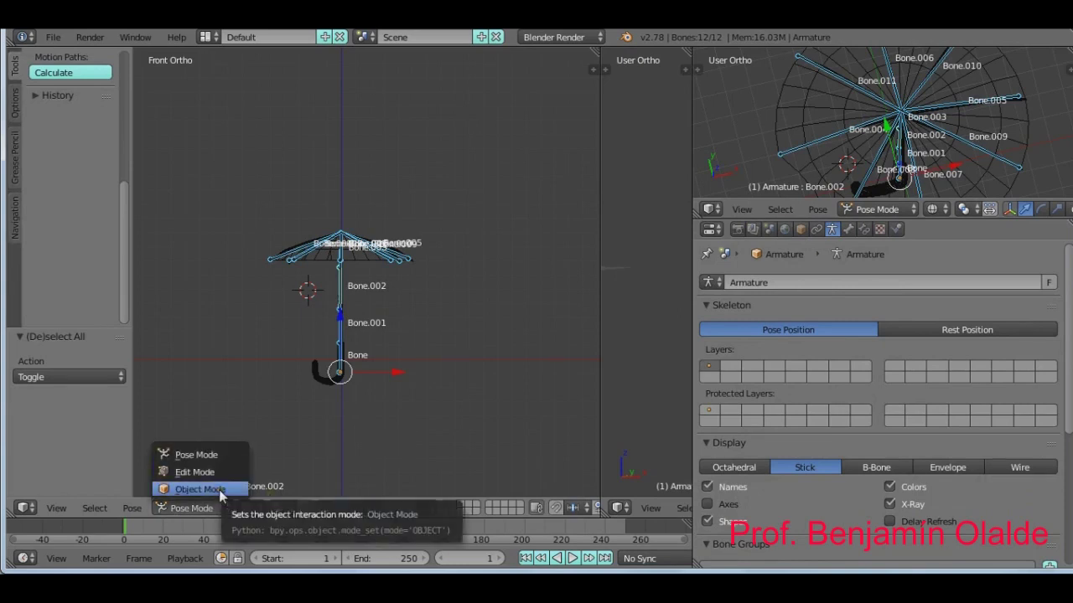
Put the armature in Object Mode, move it to layer 2, and select all umbrella parts.
left_click(219, 490)
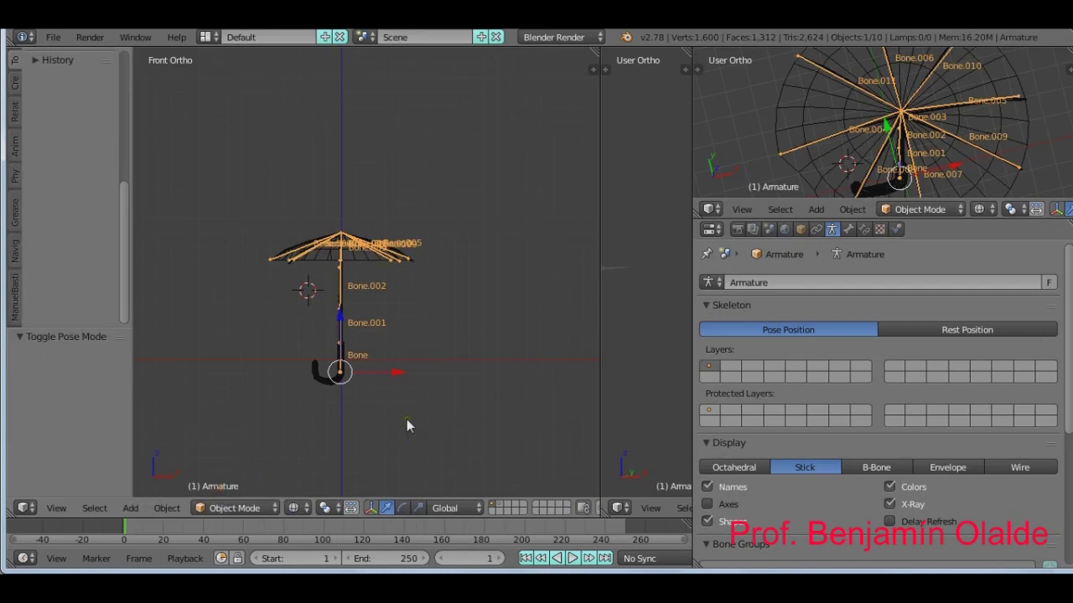
key("m")
left_click(546, 447)
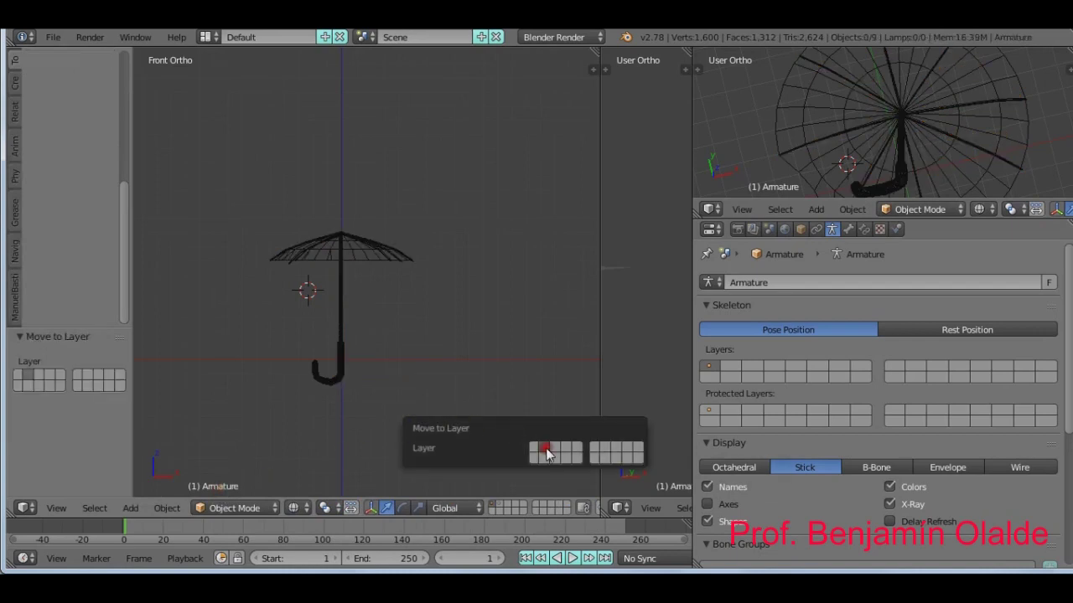
key("a")
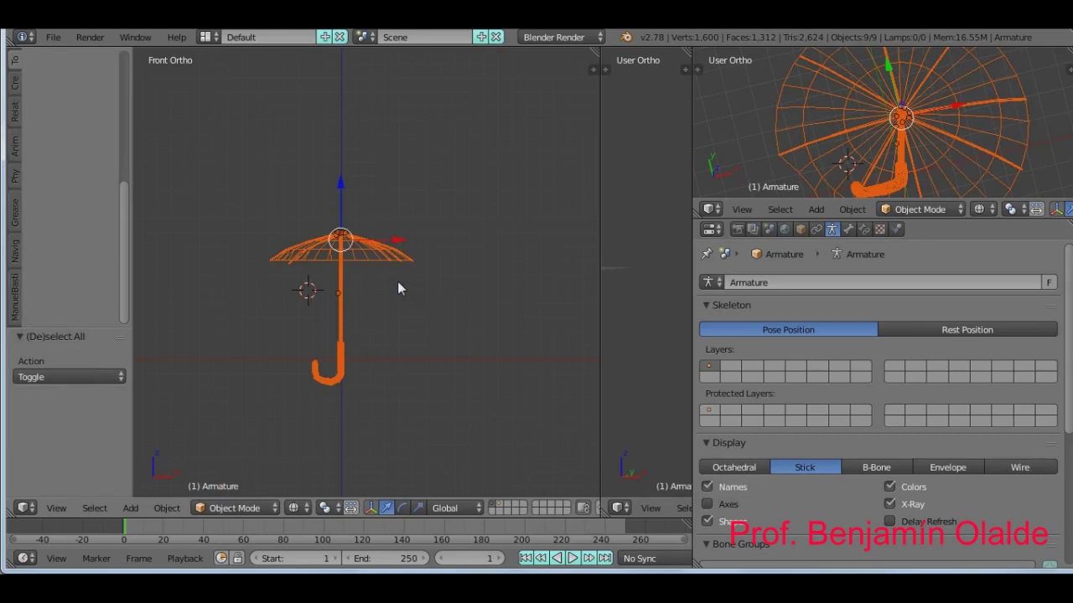
Join the nine umbrella meshes into the single Circle object and save the file.
key("a")
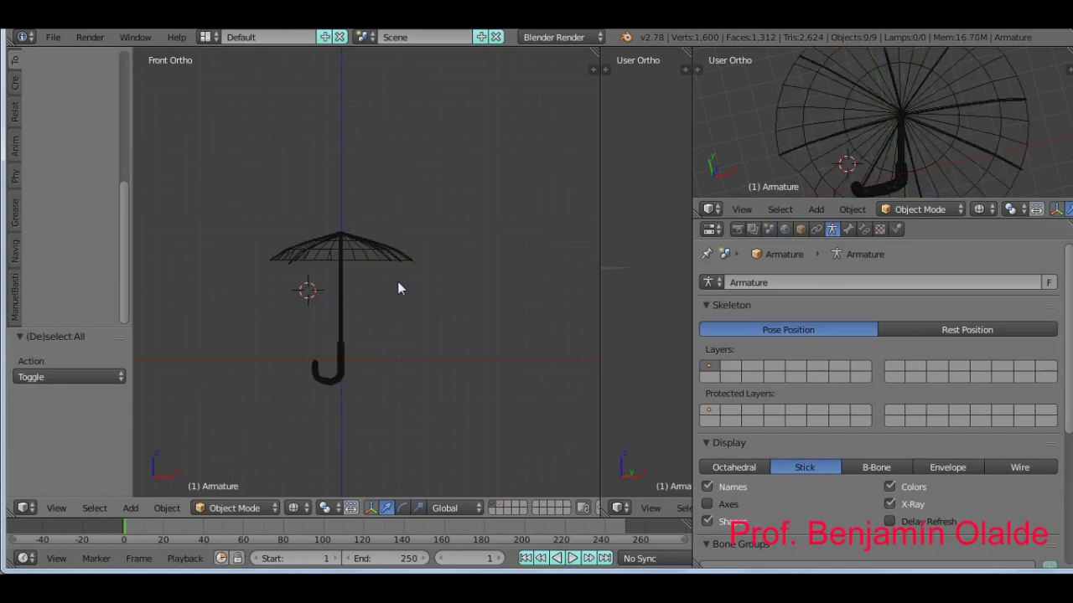
right_click(376, 258)
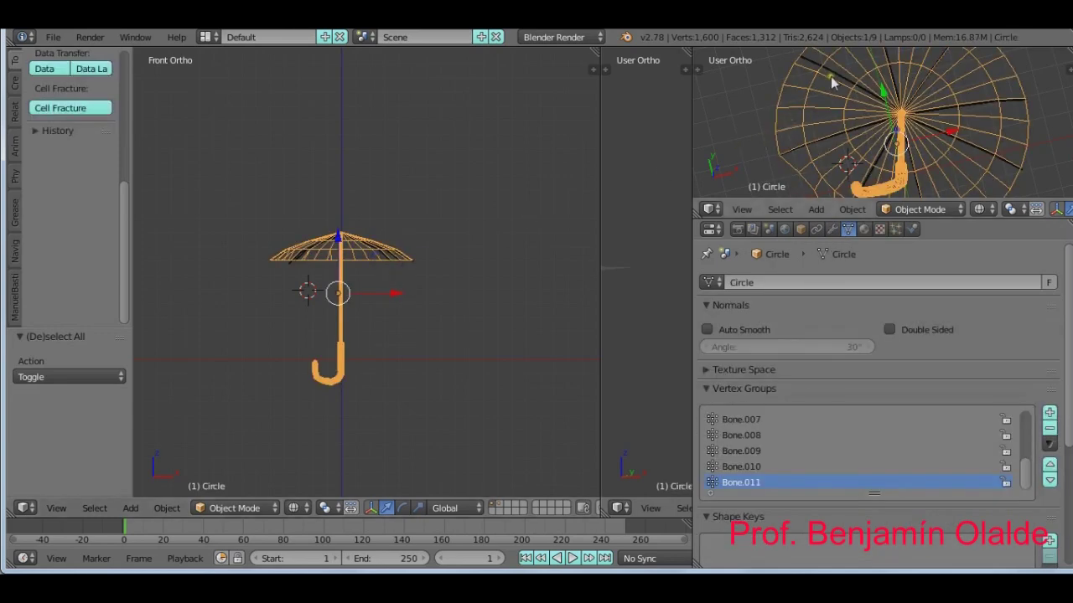
key("a")
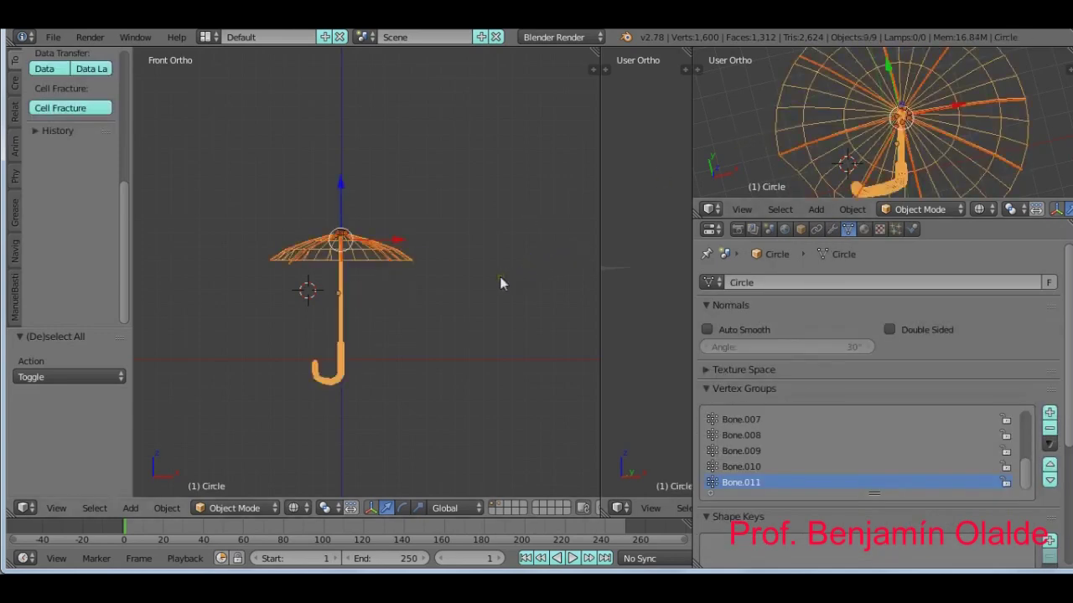
key("ctrl+j")
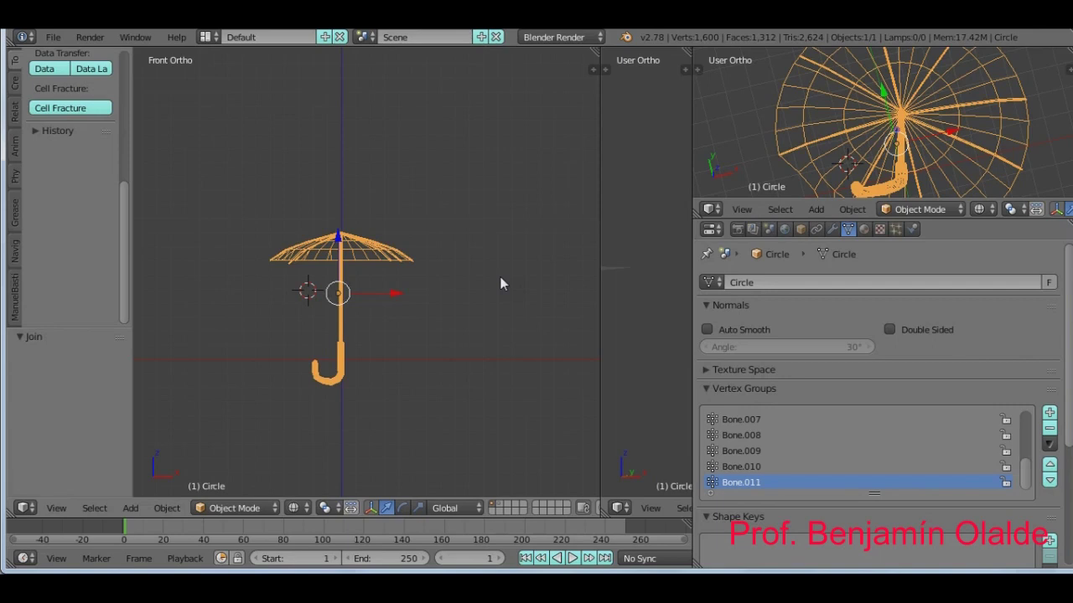
left_click(52, 37)
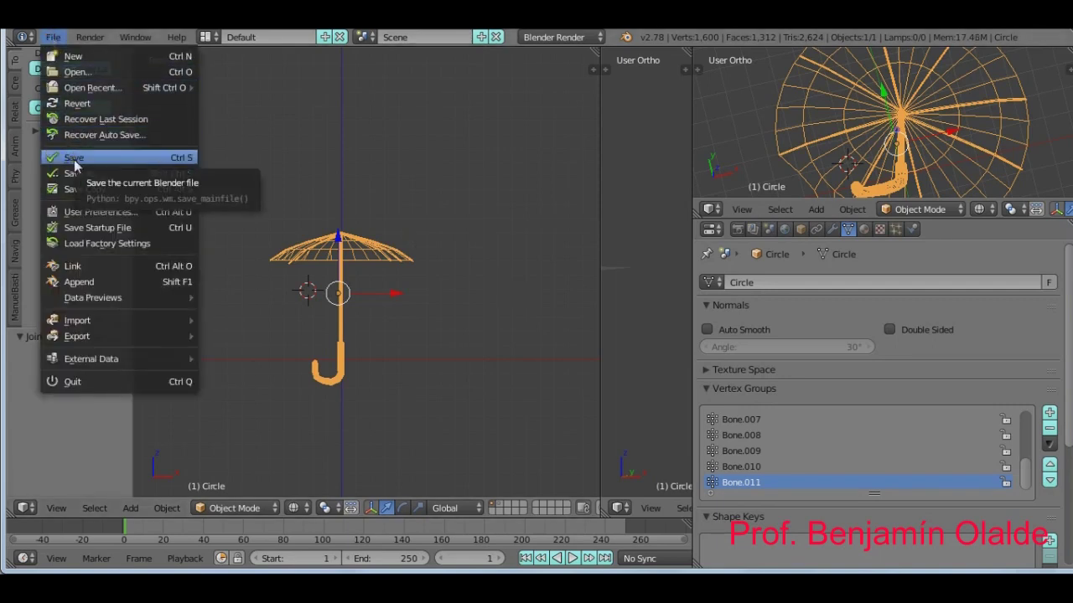
left_click(71, 157)
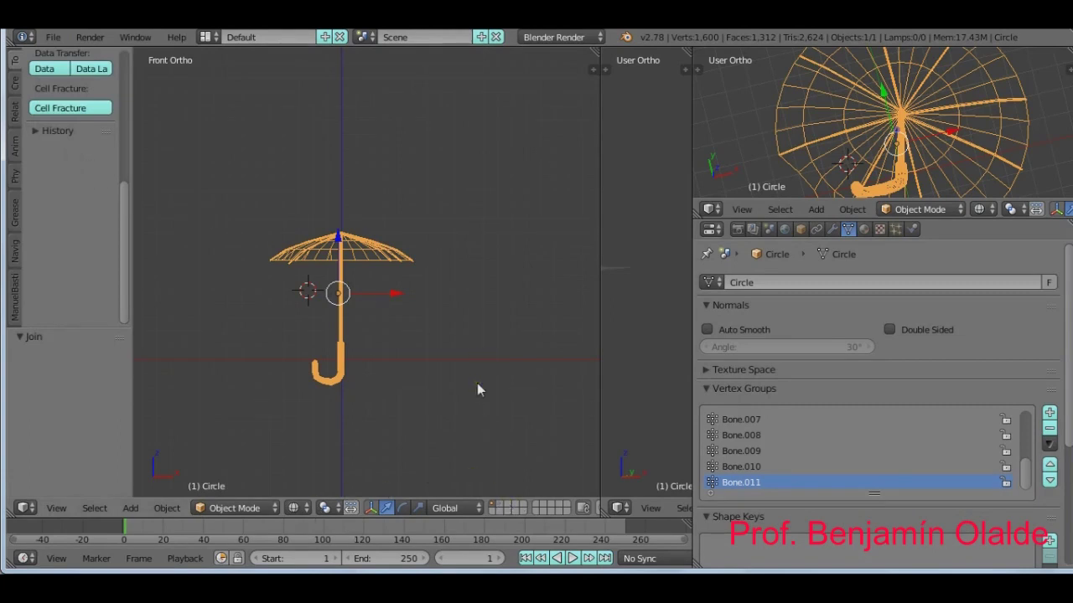
Move the lamp and camera onto the umbrella mesh's layer, leaving the armature alone on its layer.
left_click(495, 504)
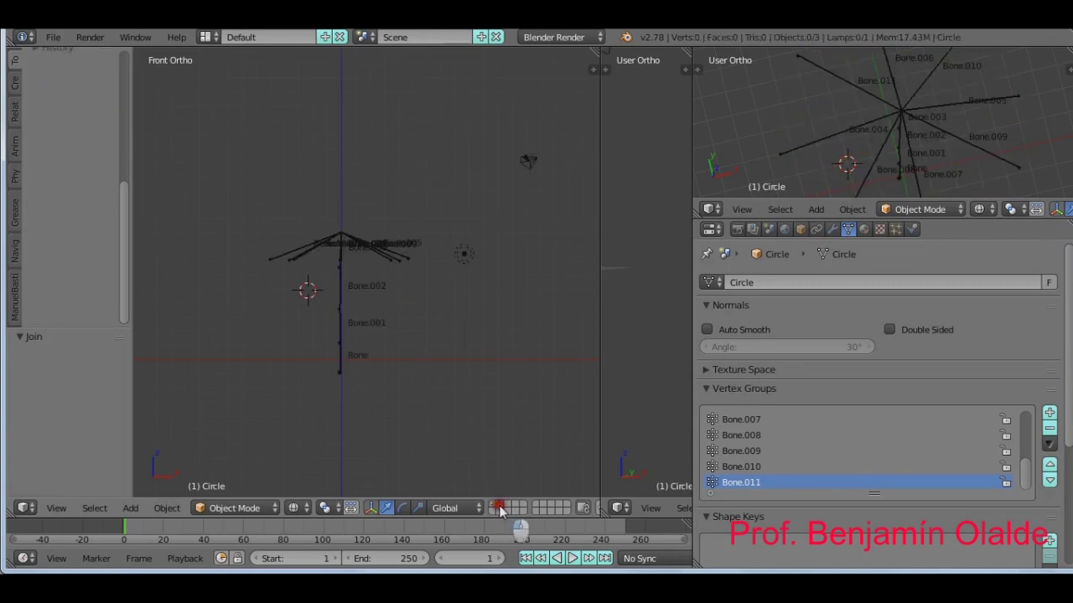
right_click(466, 256)
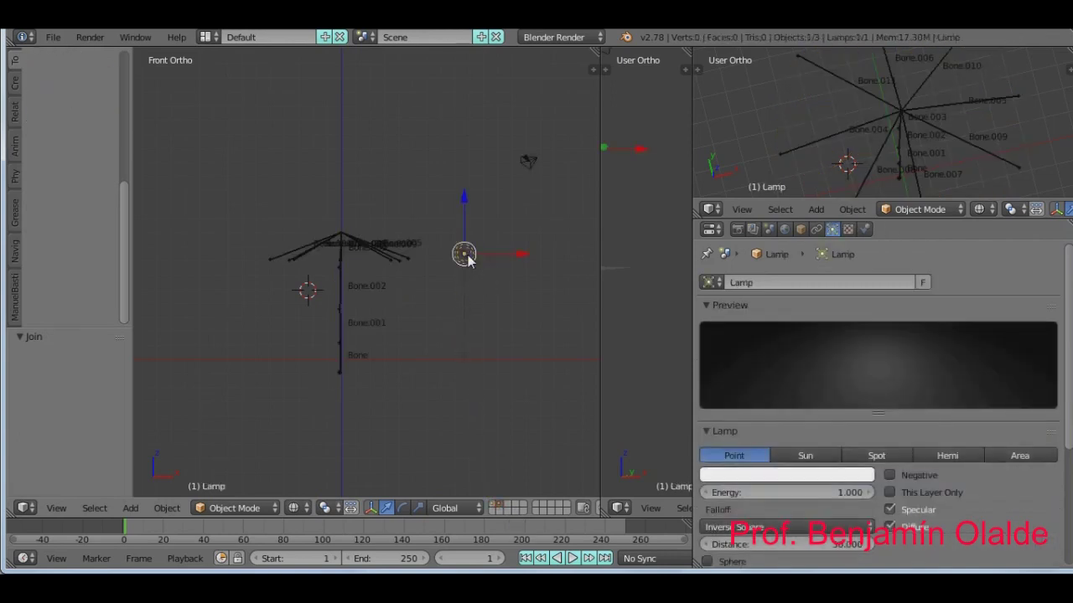
key("m")
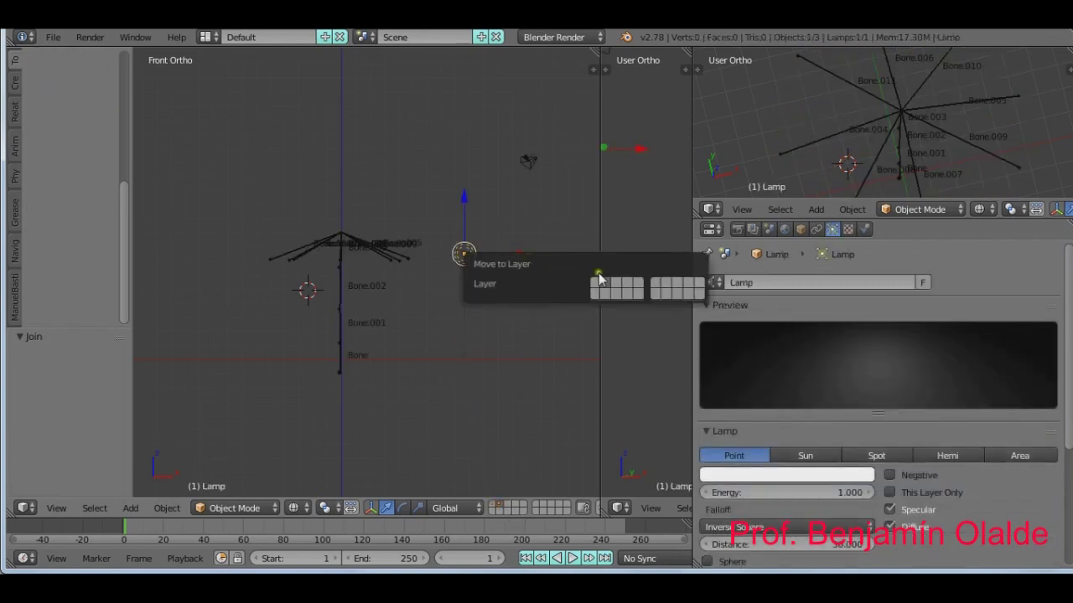
left_click(596, 285)
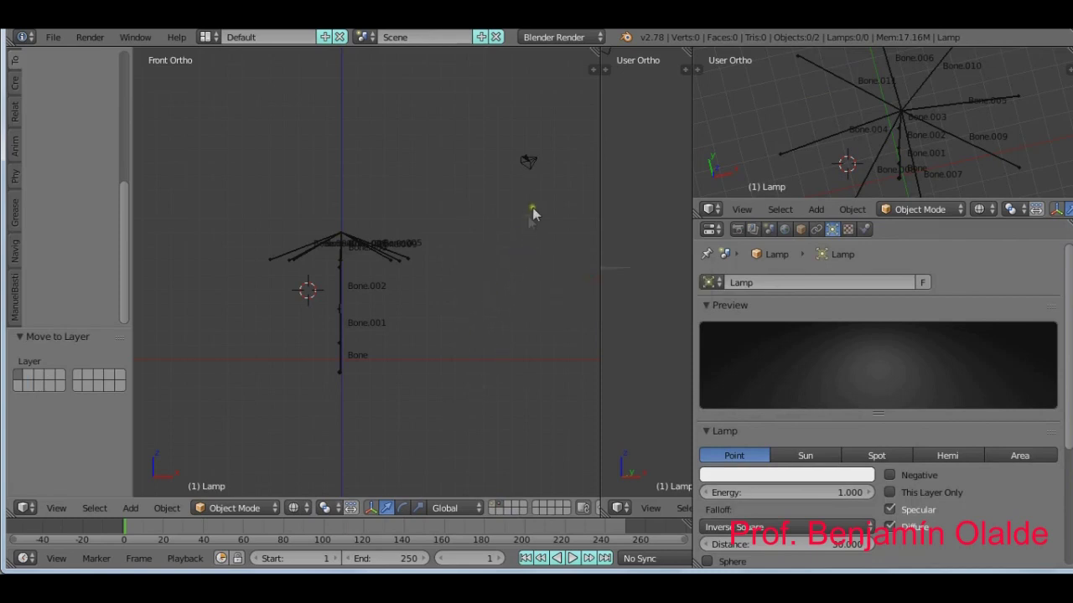
right_click(531, 164)
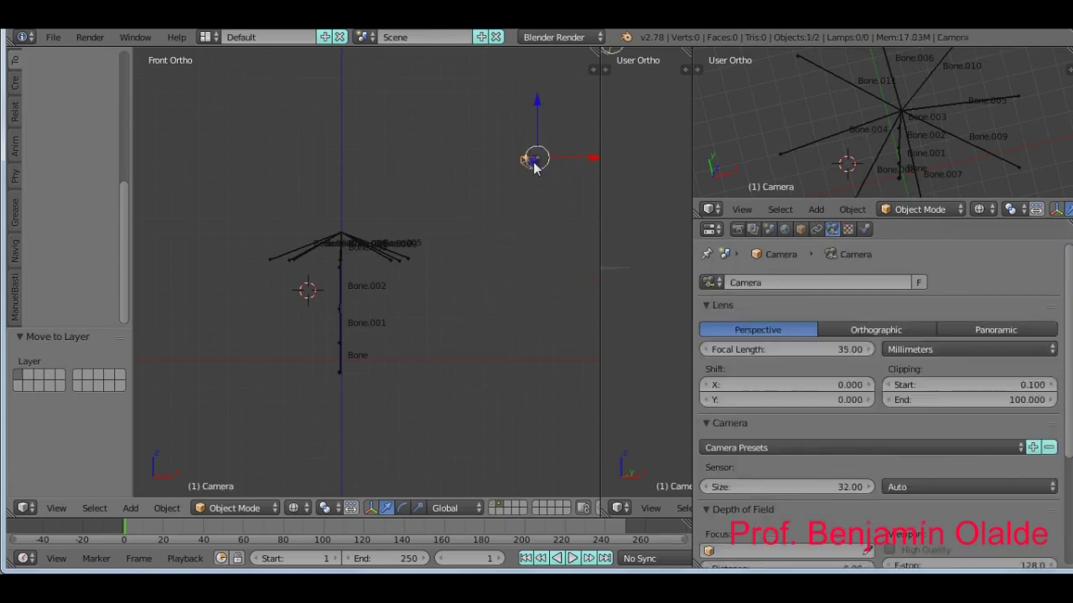
key("m")
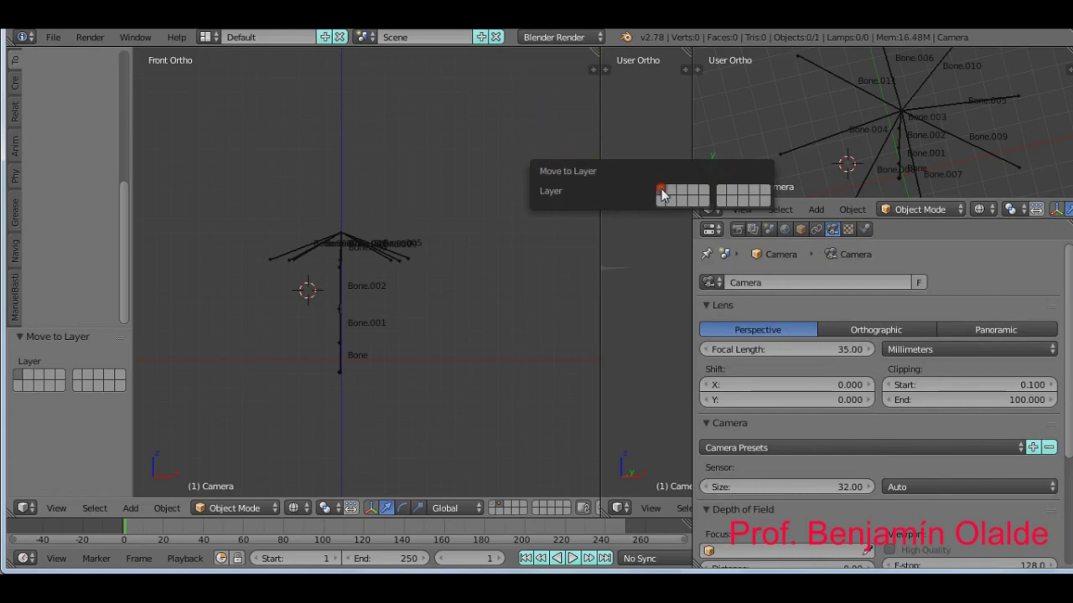
left_click(661, 193)
left_click(494, 507)
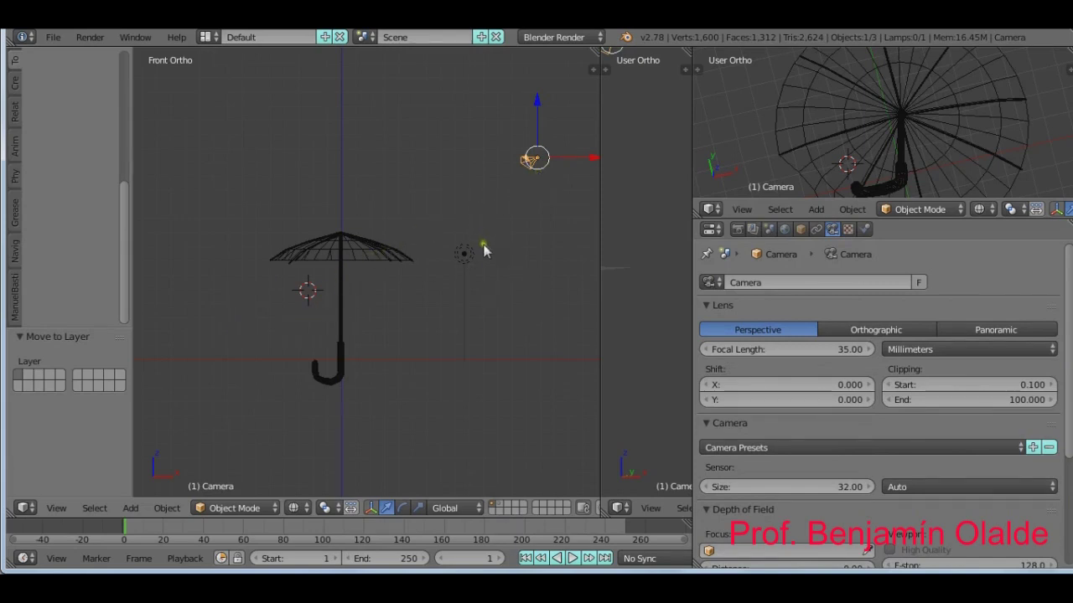
left_click(497, 504)
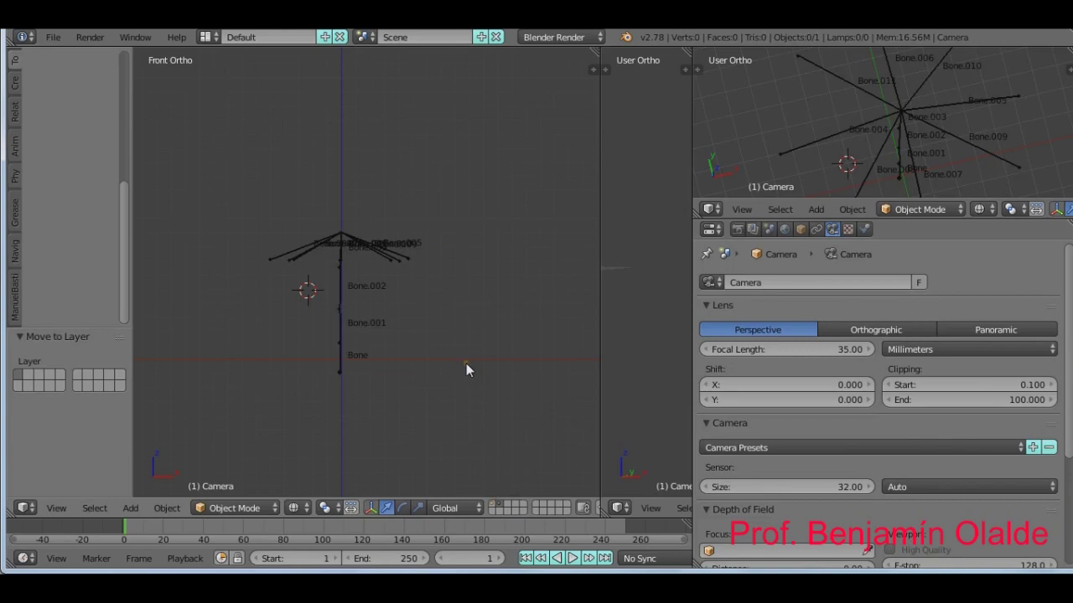
Move the armature's bones to a different layer and show it alongside the umbrella's layer.
key("a")
key("m")
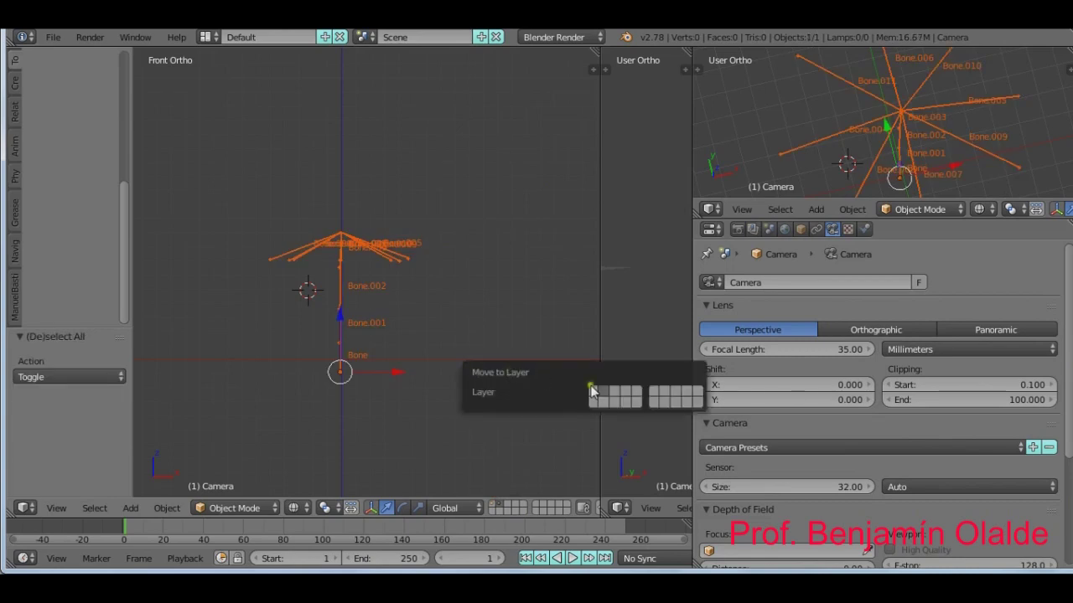
left_click(594, 393)
left_click(494, 504, "shift")
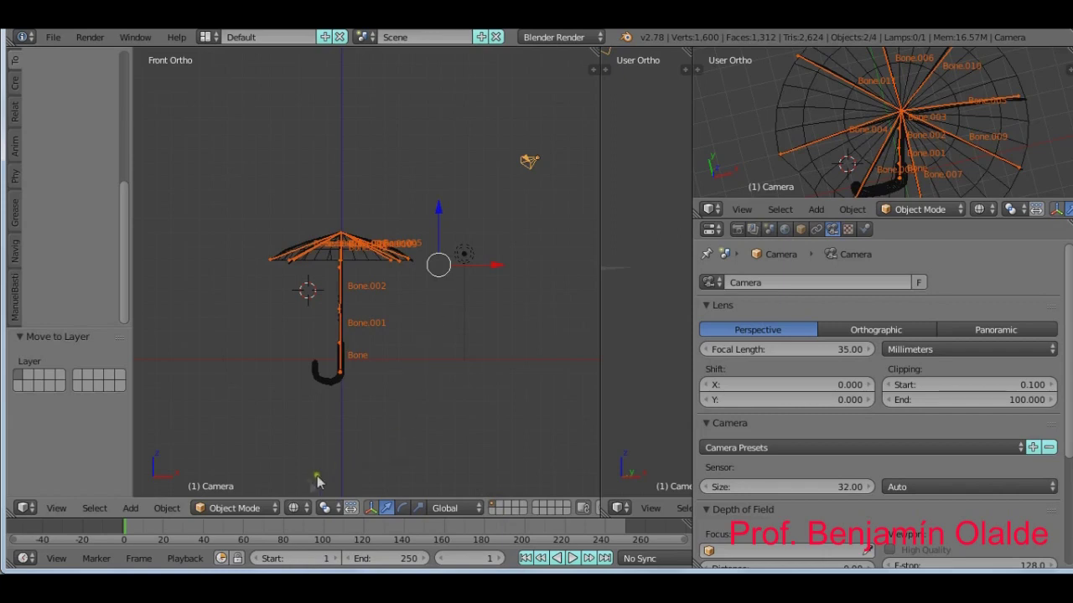
Switch the armature into Pose Mode and save the blend file.
left_click(273, 506)
right_click(339, 295)
left_click(266, 508)
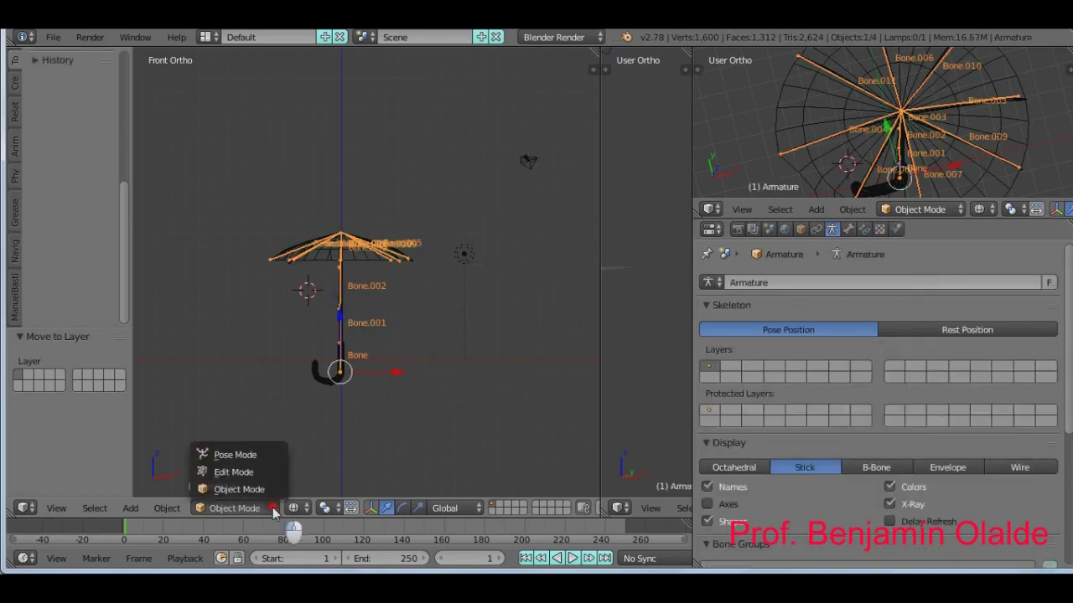
left_click(258, 455)
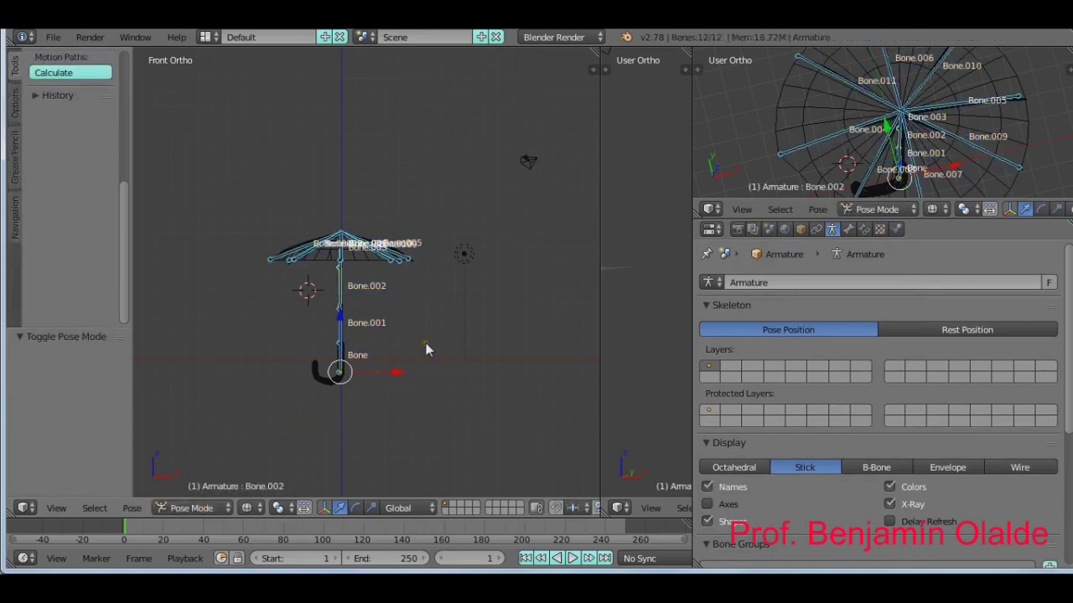
left_click(53, 37)
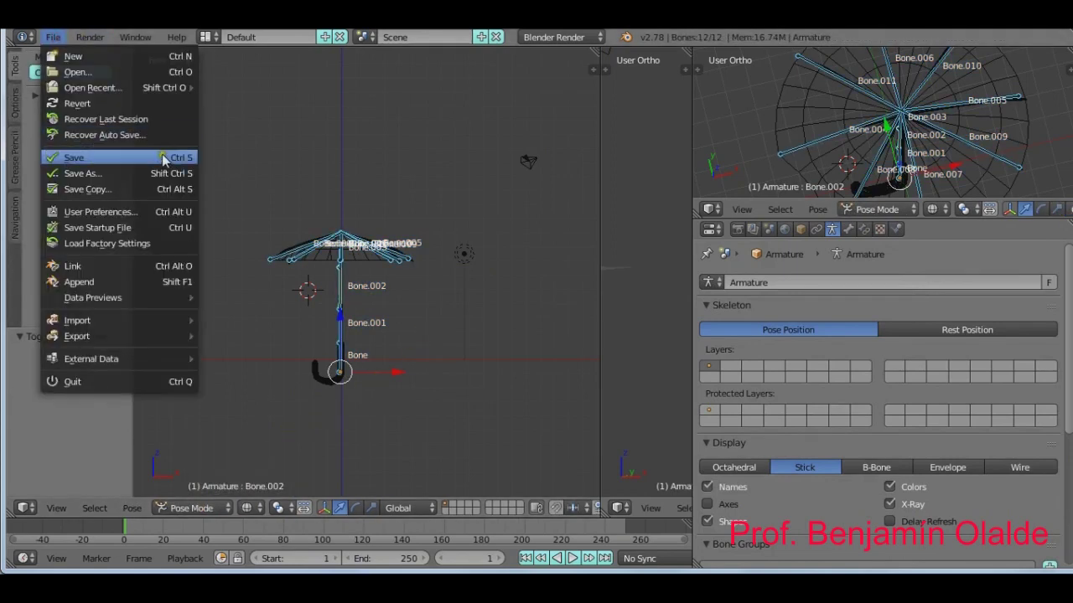
left_click(163, 157)
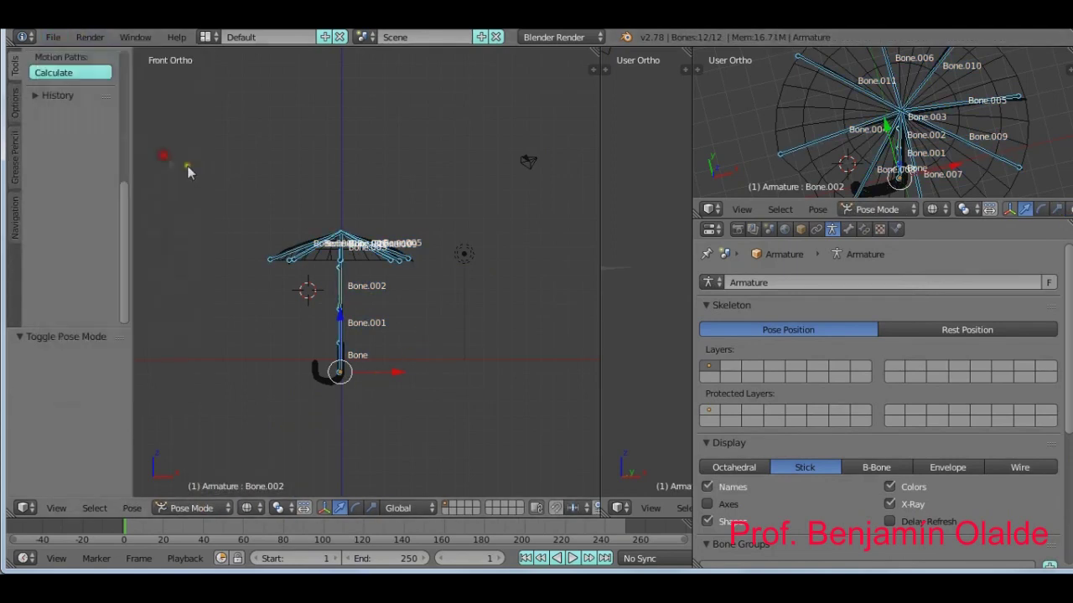
Fold rib Bone.004 about -45° and further, then undo both rotations.
right_click(295, 252)
key("r")
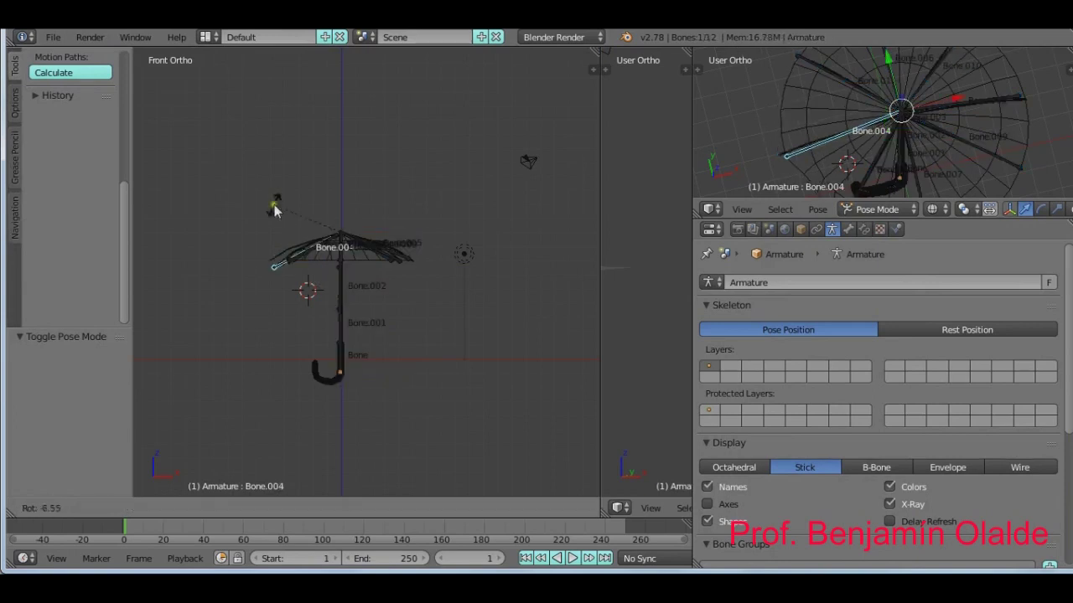
left_click(284, 254)
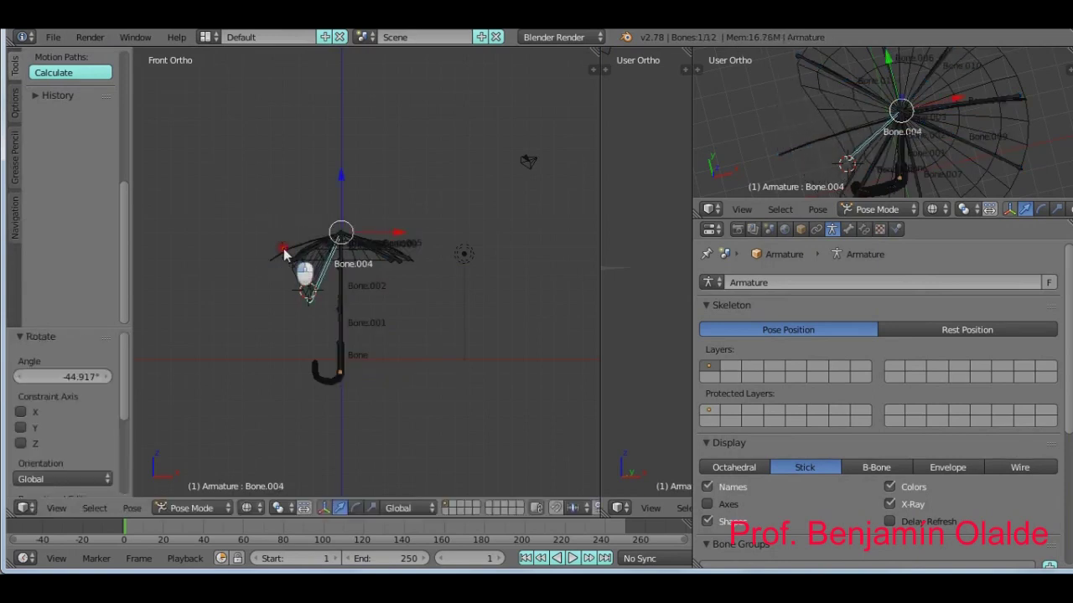
key("r")
left_click(353, 316)
key("ctrl+z")
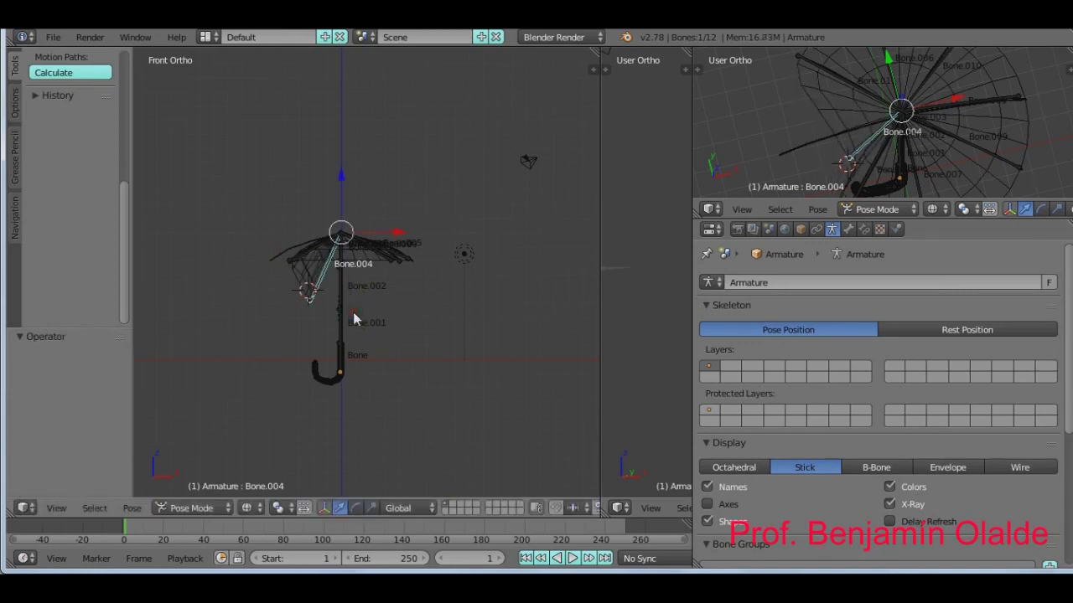
key("ctrl+z")
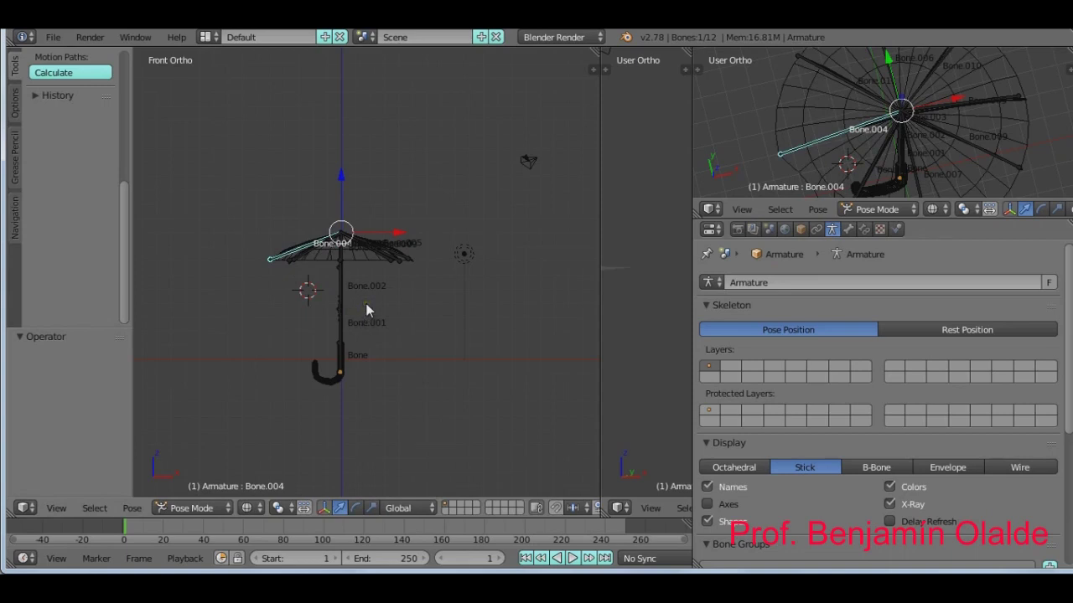
Switch to solid shading, select all bones, and shift the view so the umbrella sits higher.
key("z")
key("a")
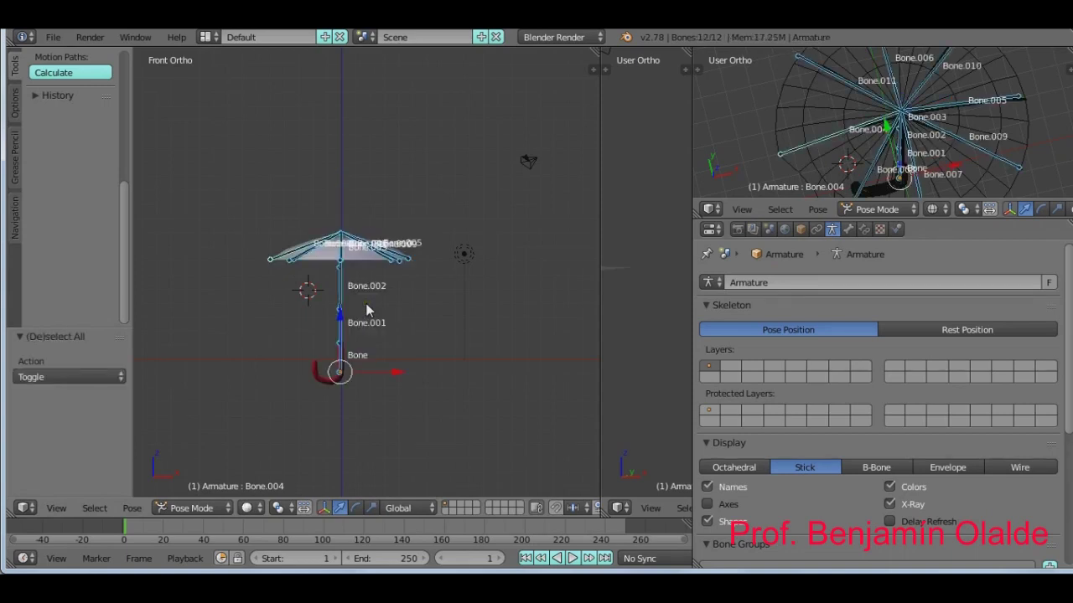
middle_click_drag(331, 323, 434, 285, "shift")
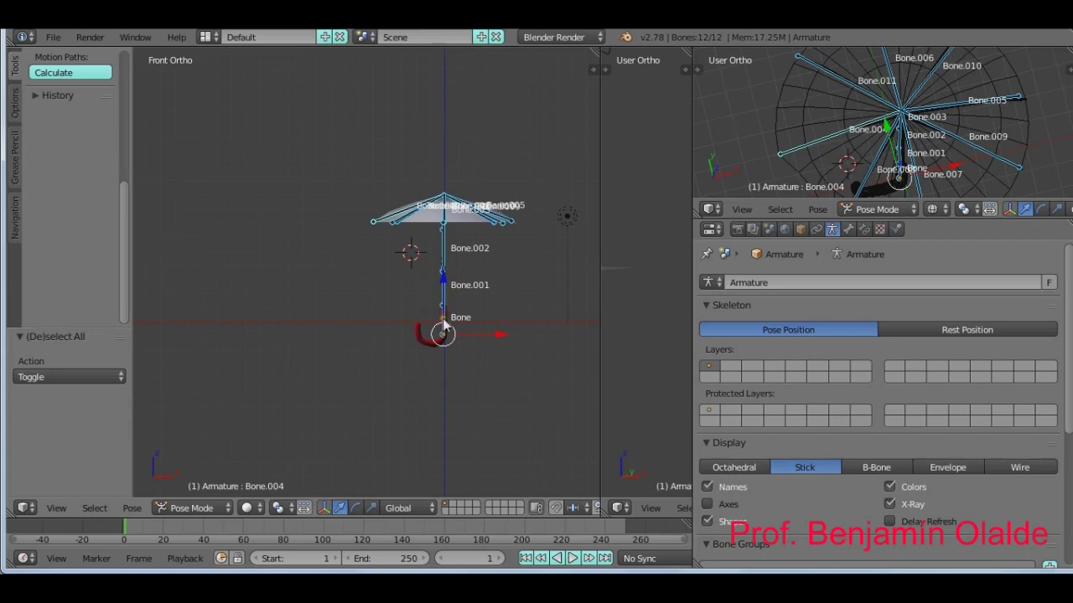
Deselect all bones and fold rib Bone.010 about 39°.
key("a")
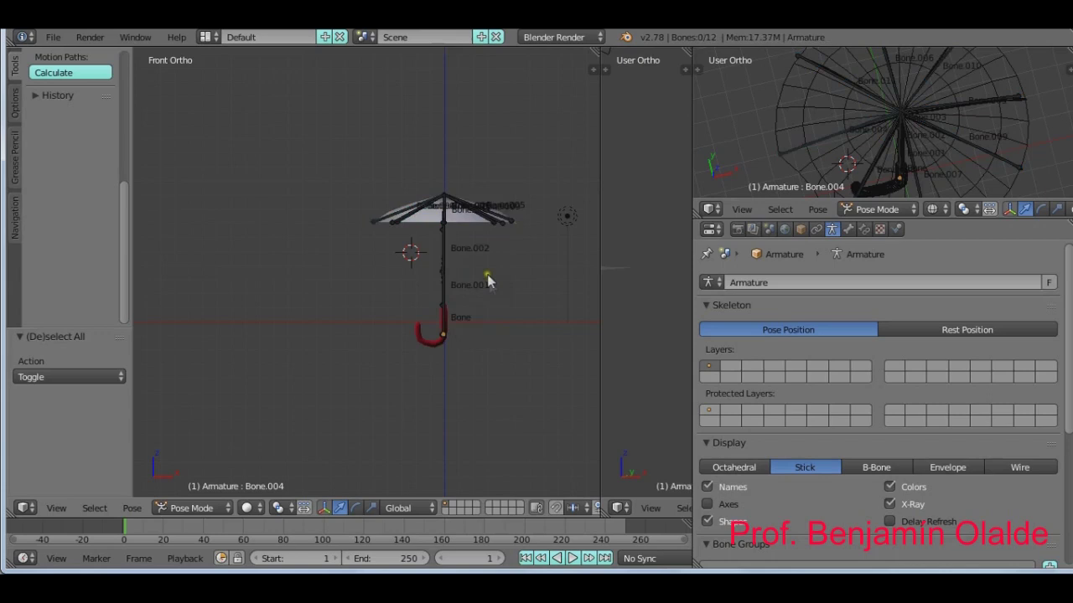
right_click(494, 232)
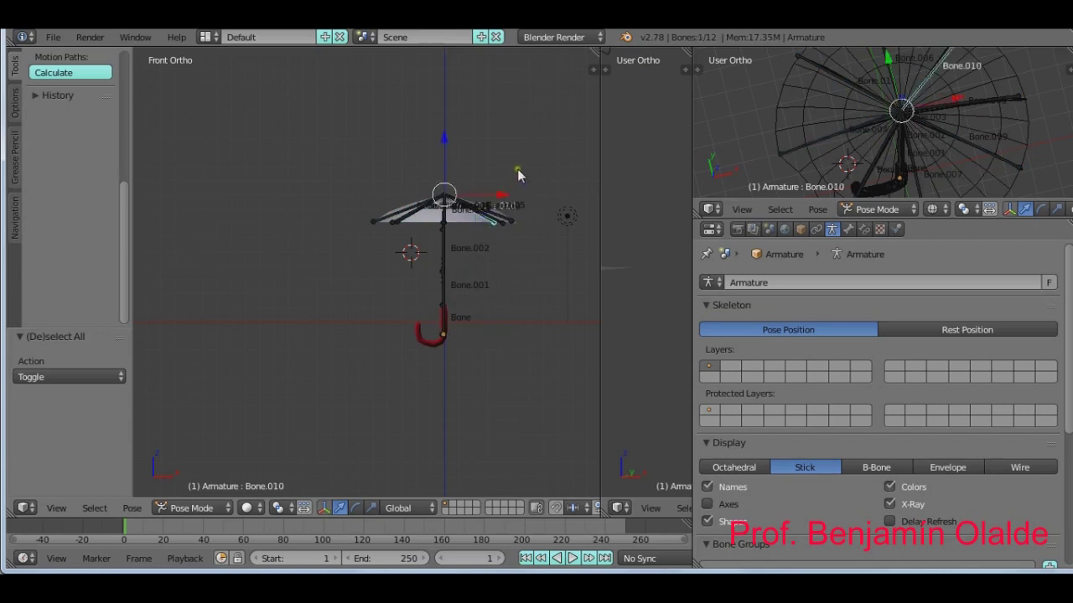
key("r")
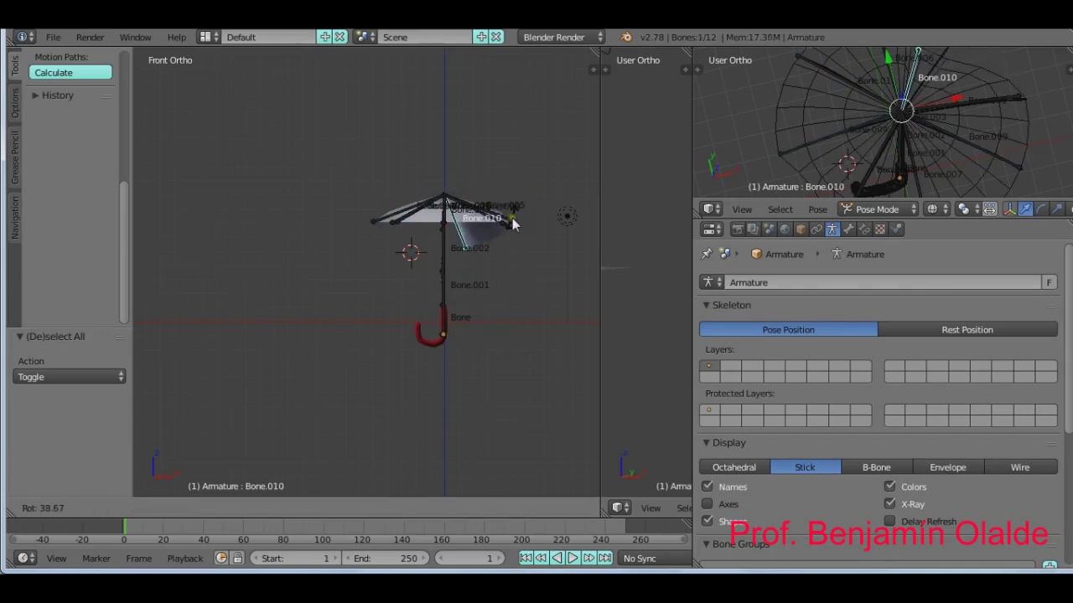
left_click(515, 220)
Fold rib Bone.008 about -38°, undo it, and enlarge the timeline area.
right_click(418, 211)
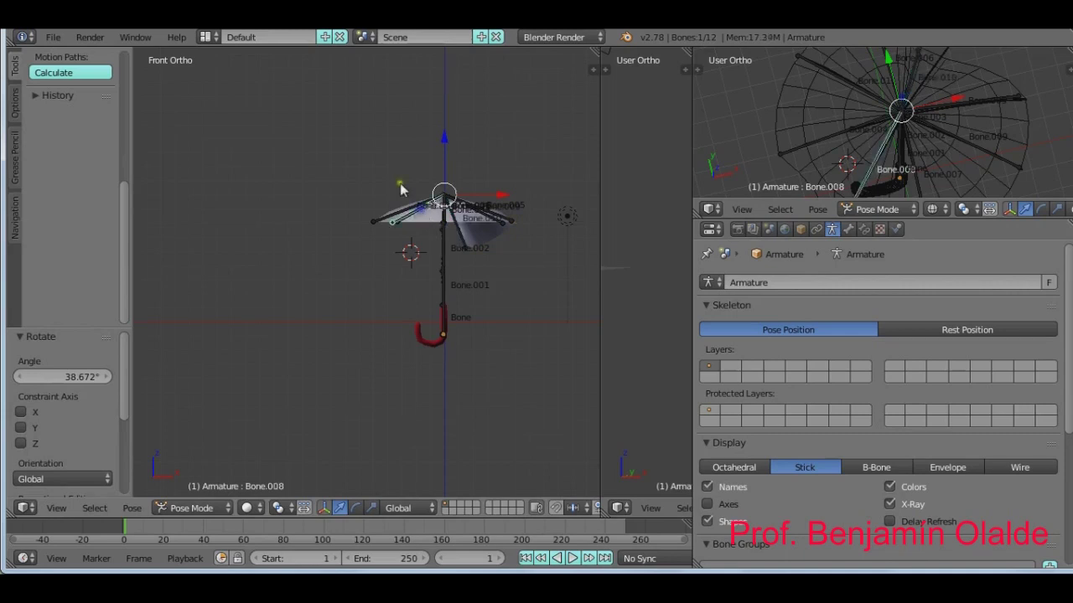
key("r")
left_click(405, 216)
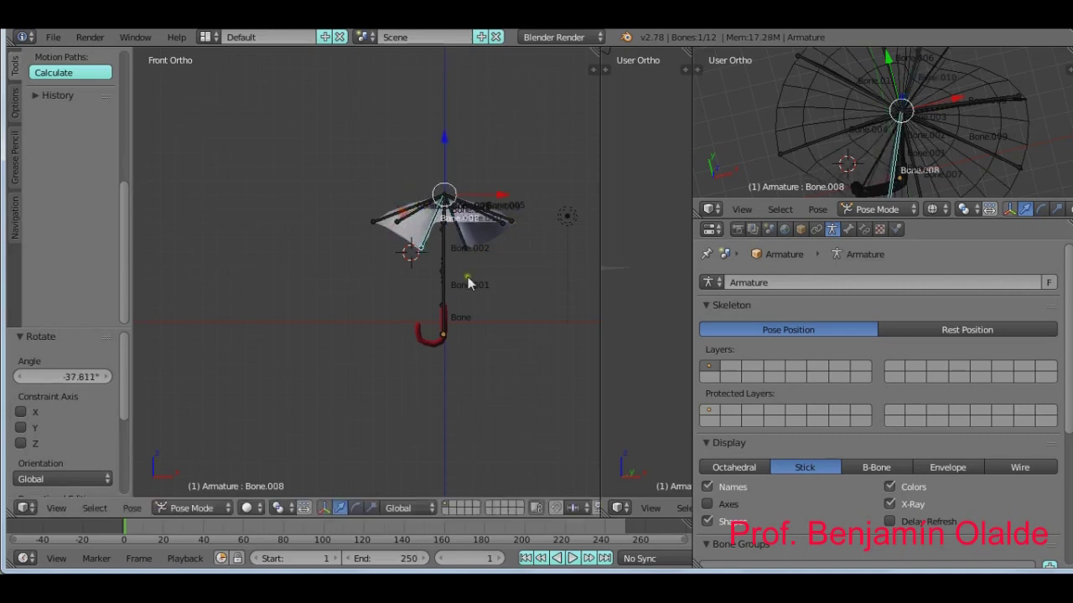
key("ctrl+z")
key("ctrl+z")
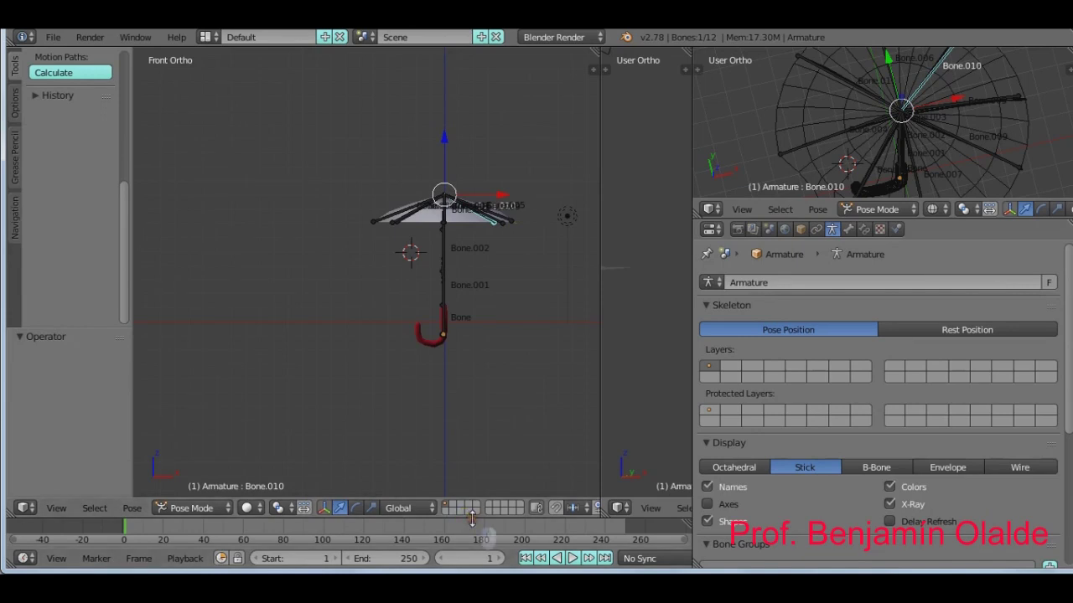
left_click_drag(472, 519, 480, 434)
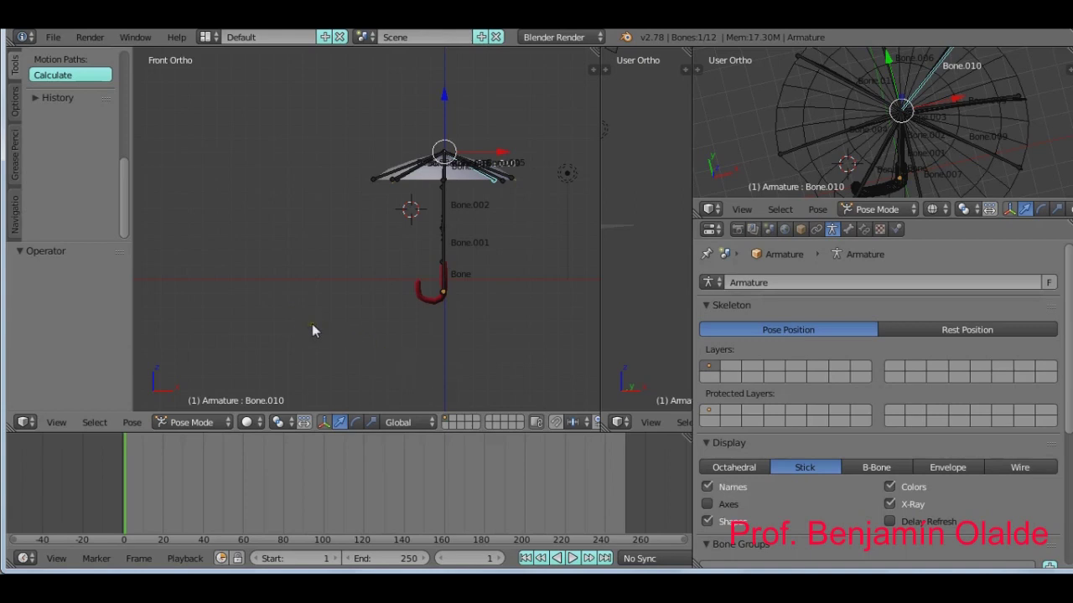
Rotate Bone.010 about 39°, then back to -26.262°, and select all bones.
key("r")
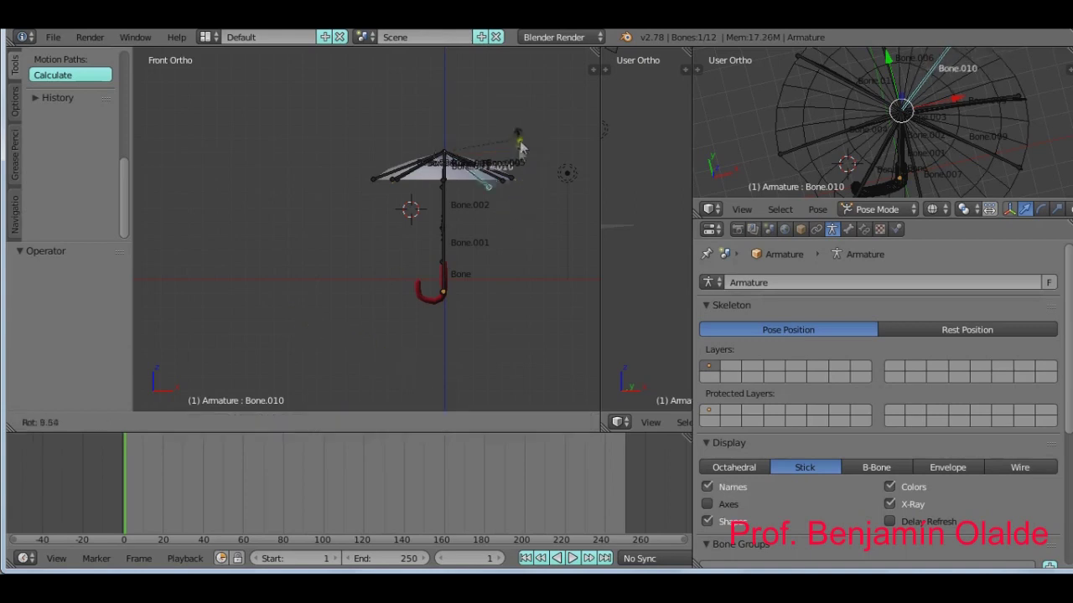
left_click(513, 177)
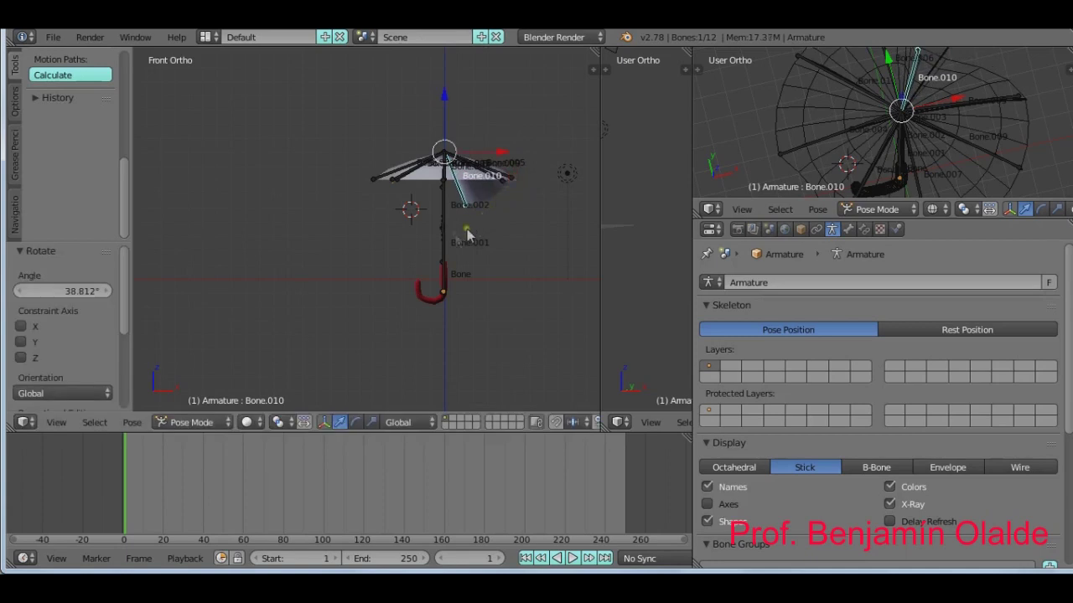
key("r")
left_click(474, 228)
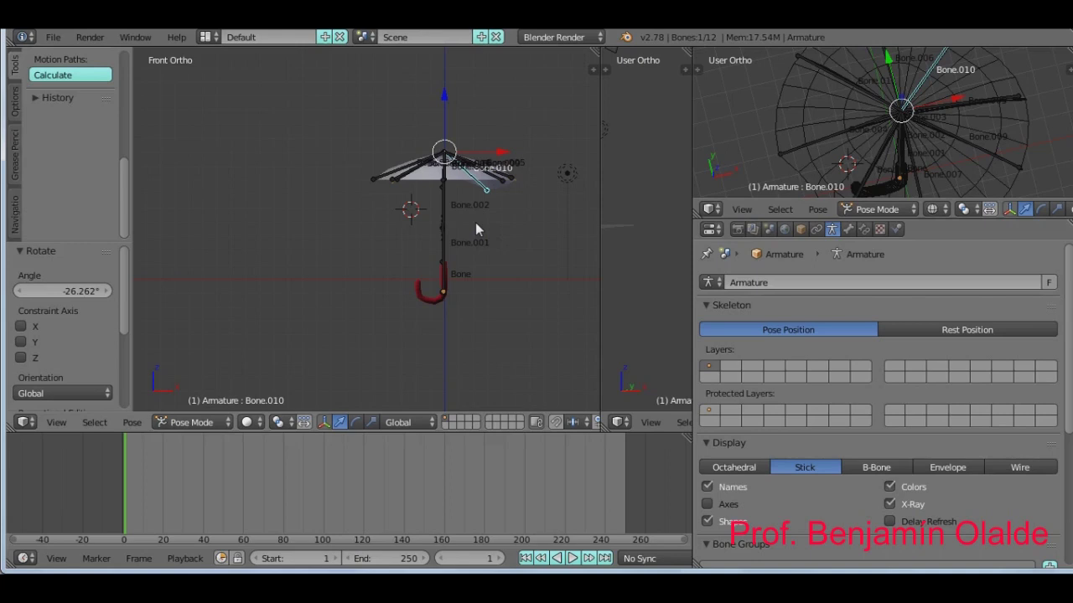
key("a")
key("a")
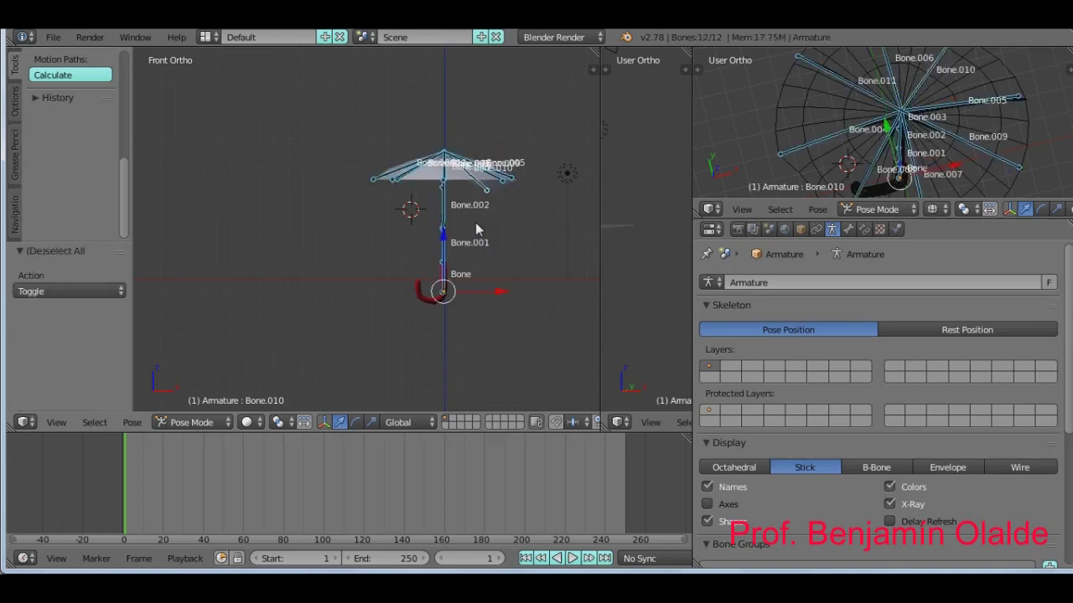